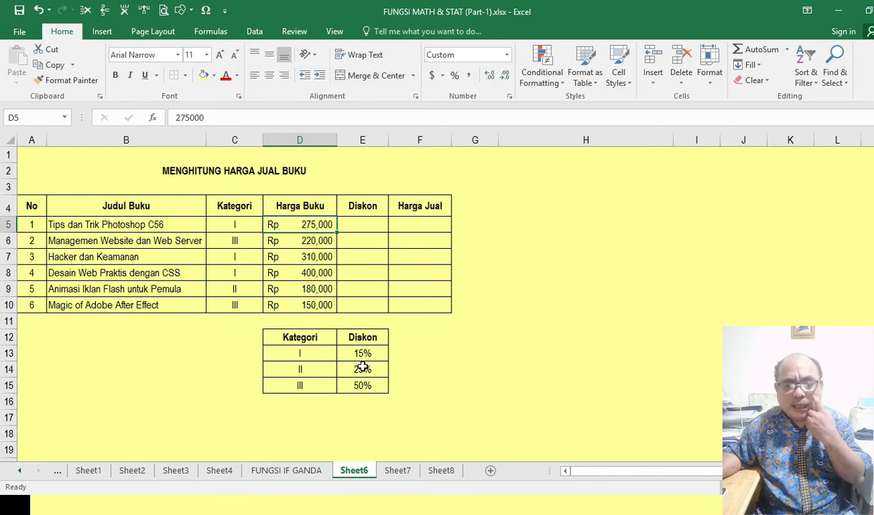
# - Start an IF formula in cell E5 that returns the text "15%" when C5="I"
pyautogui.click(359, 226)
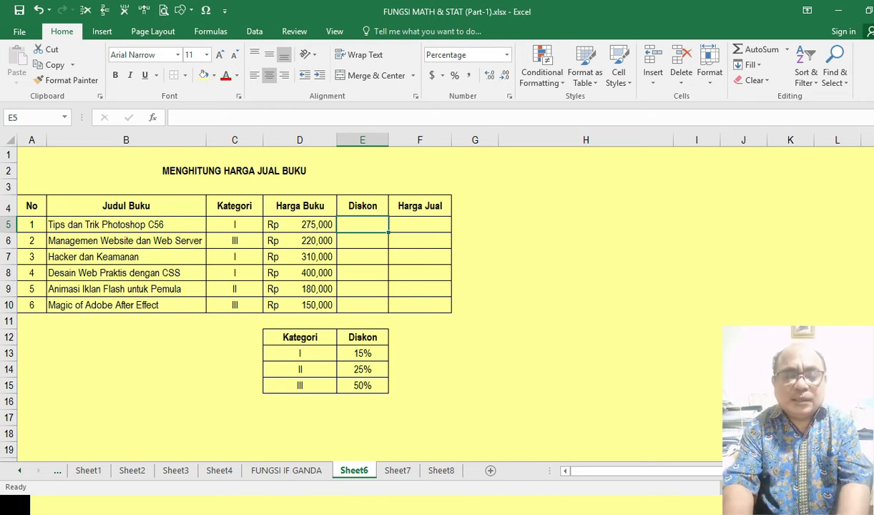
pyautogui.write('=')
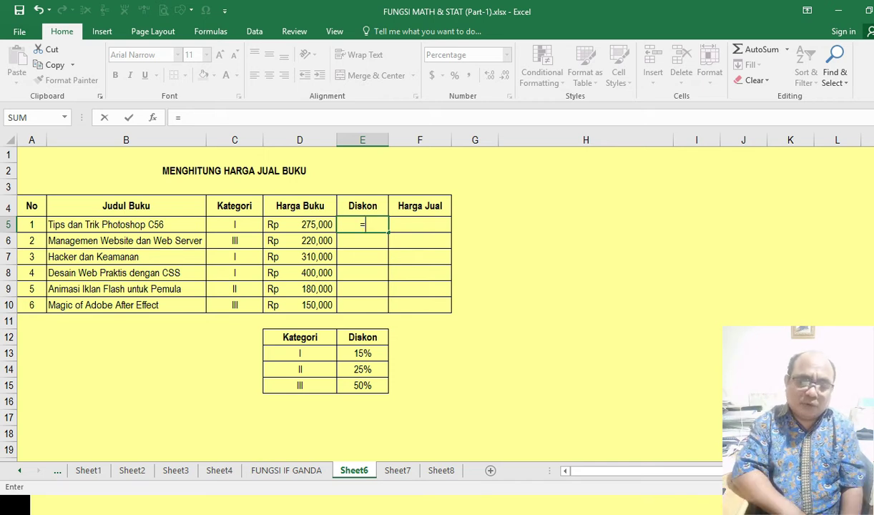
pyautogui.write('I')
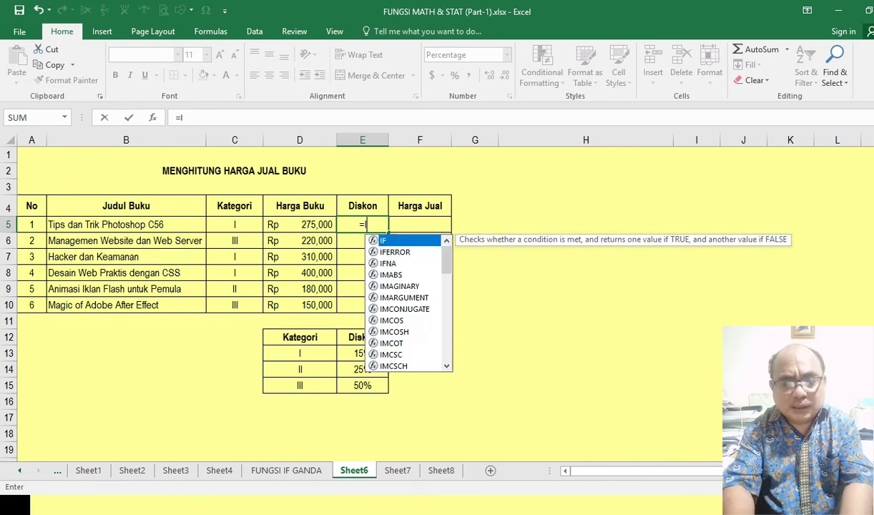
pyautogui.write('F(')
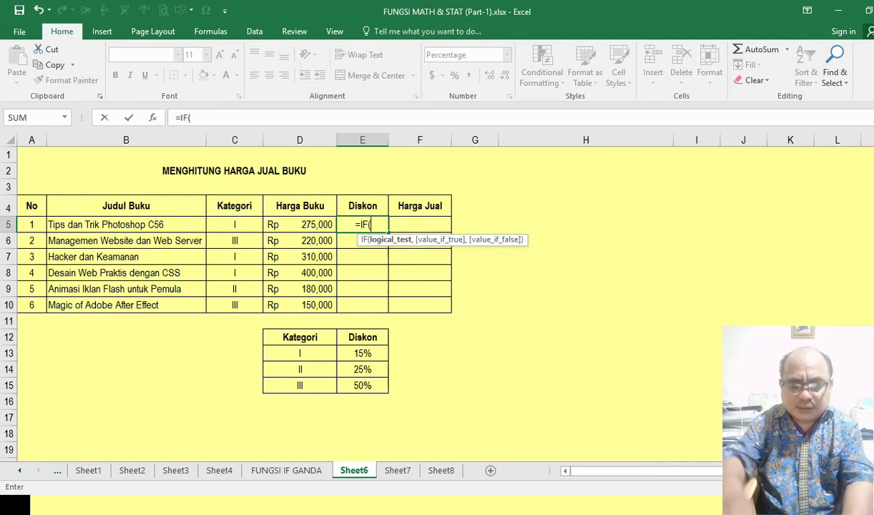
pyautogui.write('C5=')
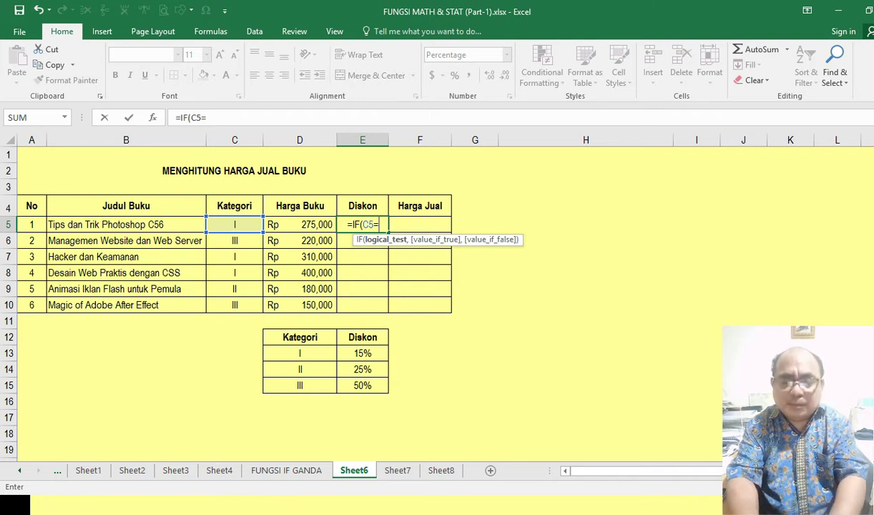
pyautogui.write('"')
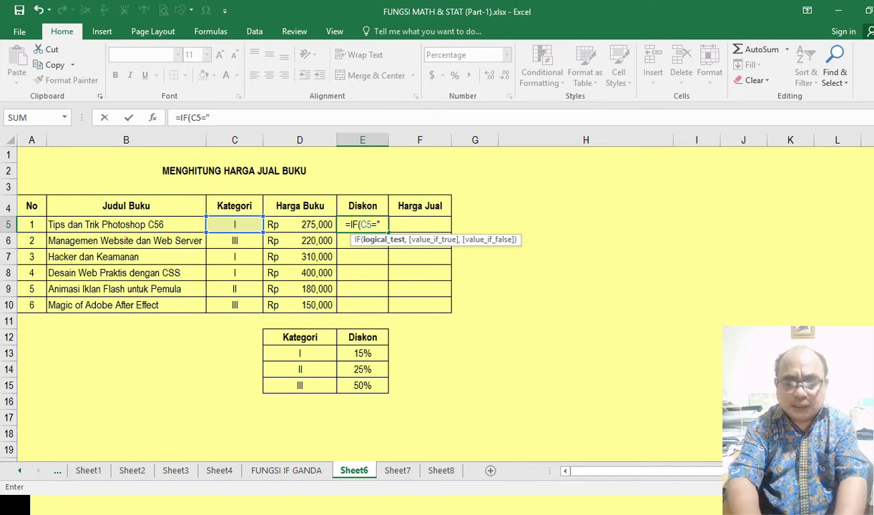
pyautogui.write('I')
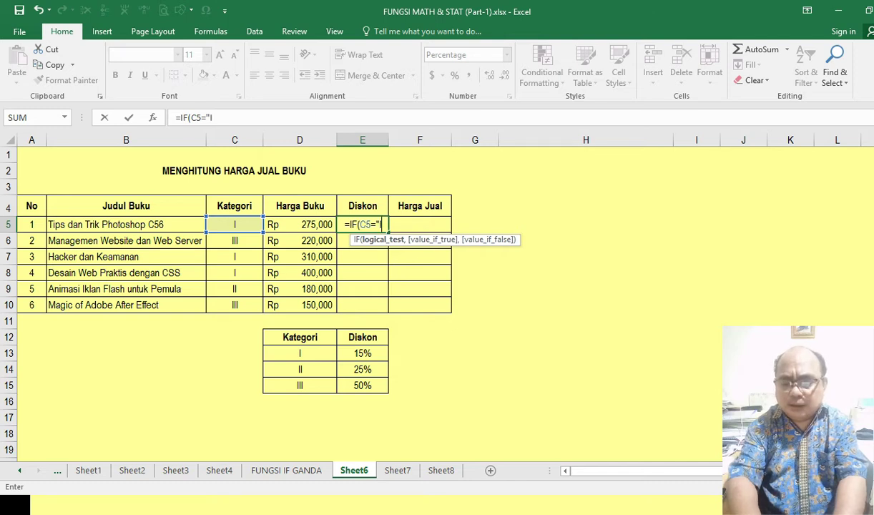
pyautogui.write('","')
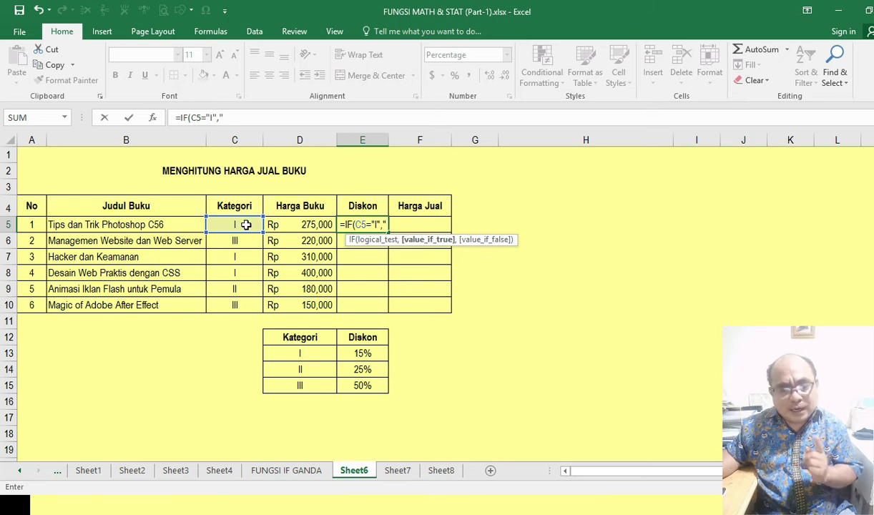
pyautogui.click(365, 223)
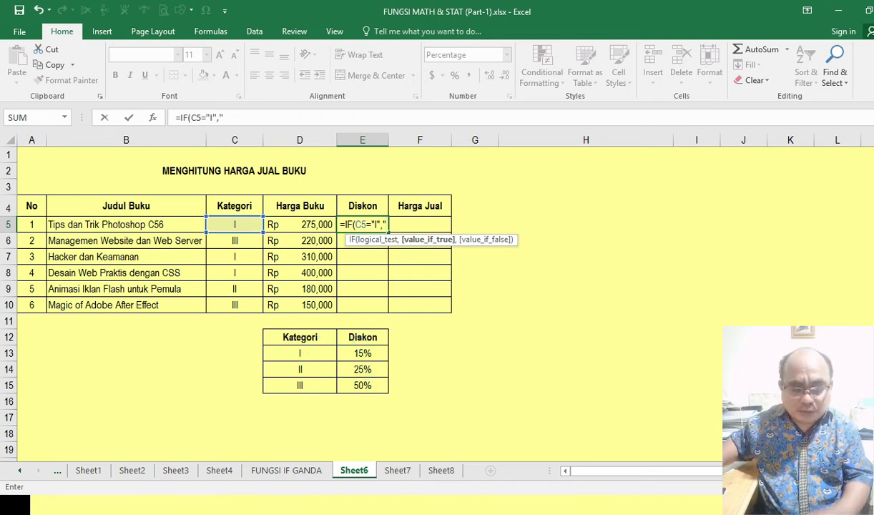
pyautogui.write('1')
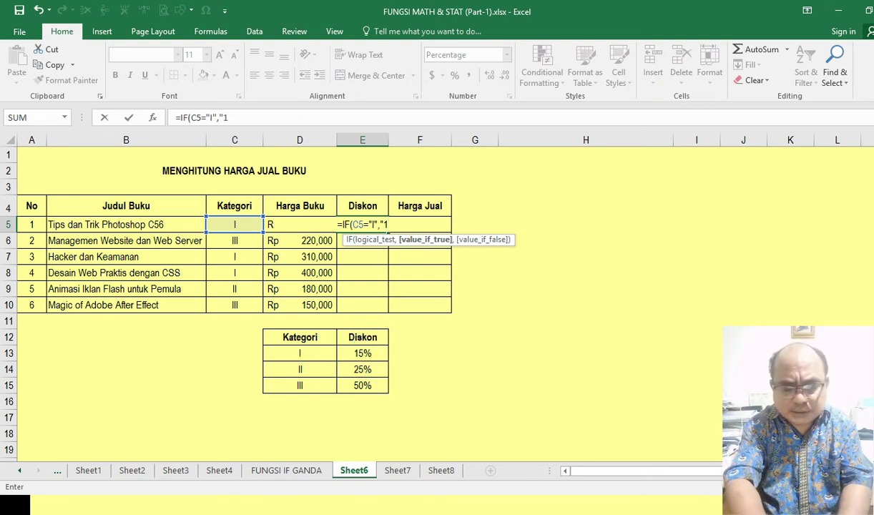
pyautogui.write('5%')
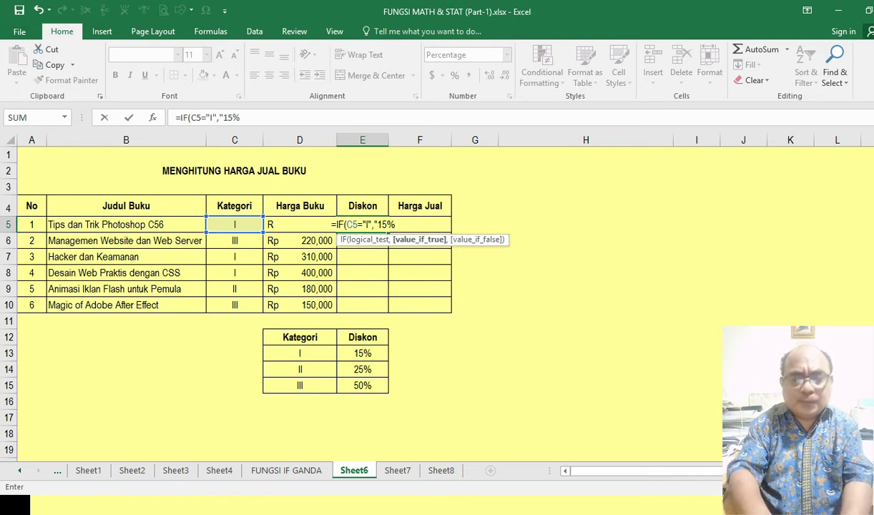
pyautogui.write('"')
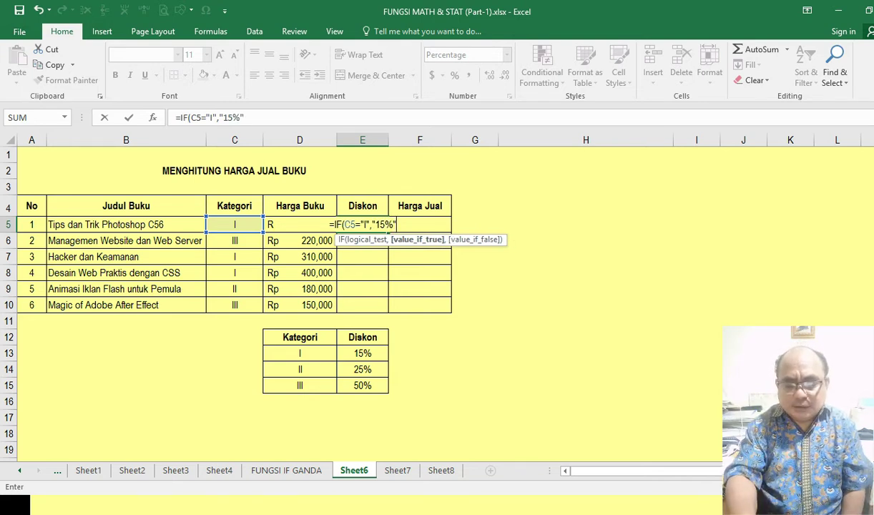
pyautogui.write(',')
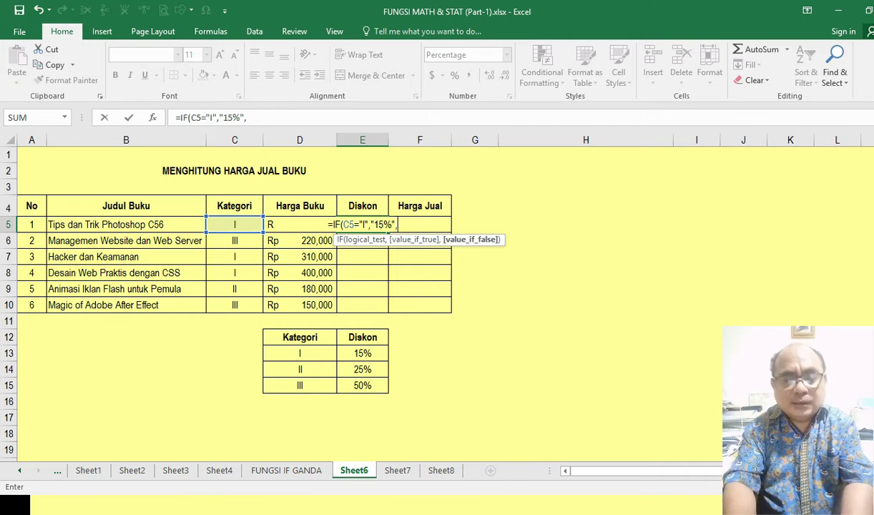
# - Nest a second IF in the E5 formula that returns the text "25%" when C5="II"
pyautogui.write('C')
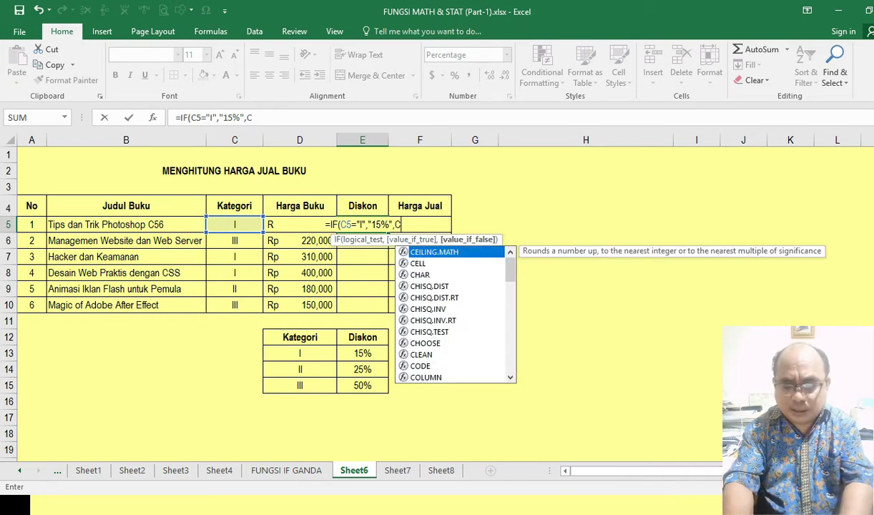
pyautogui.press('BackSpace')
pyautogui.write('IF')
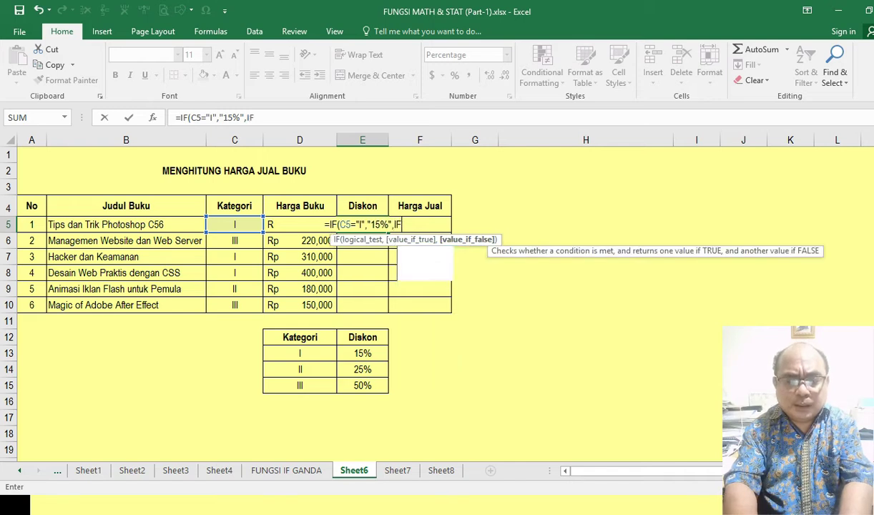
pyautogui.write('(C')
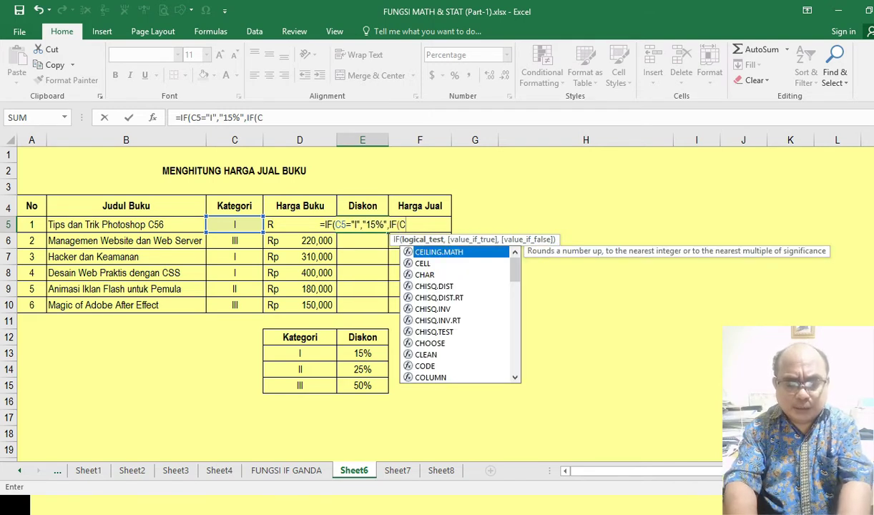
pyautogui.write('5=')
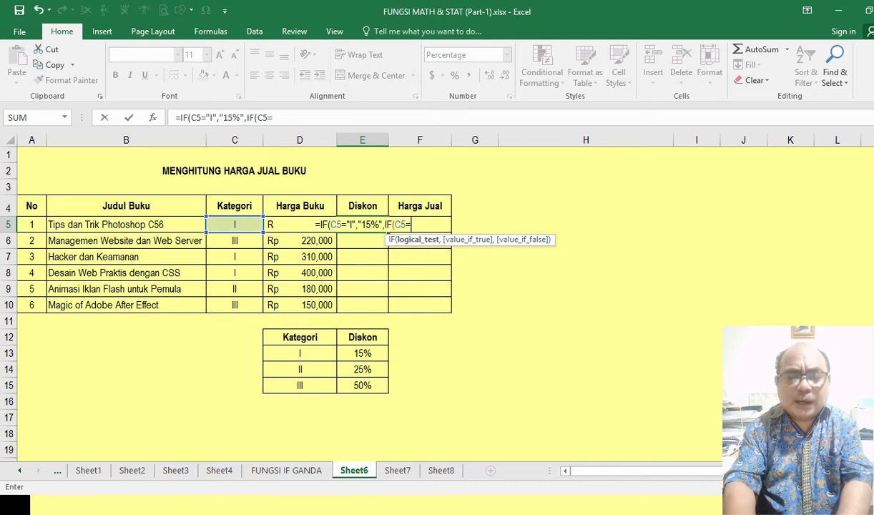
pyautogui.write('"')
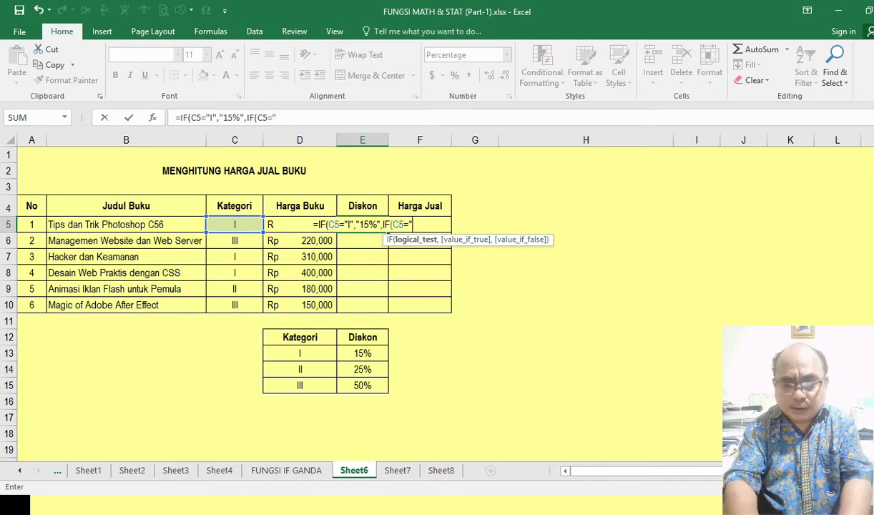
pyautogui.write('II"')
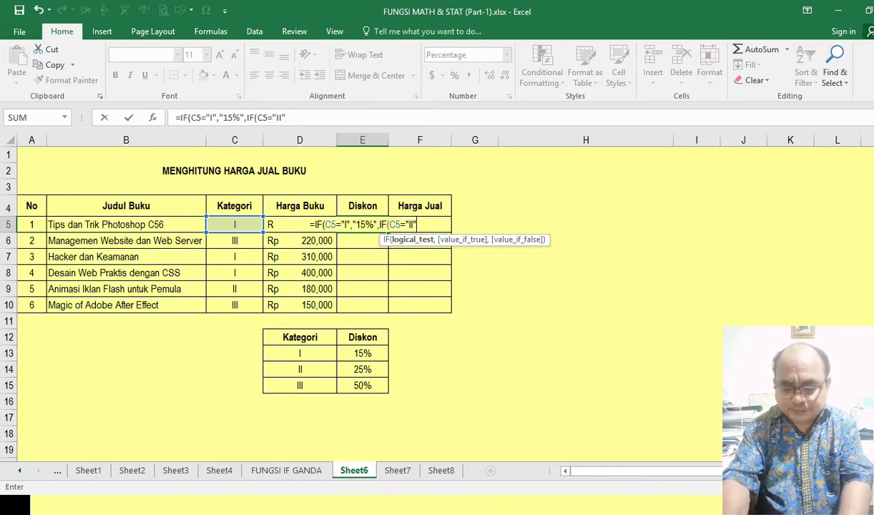
pyautogui.write(',')
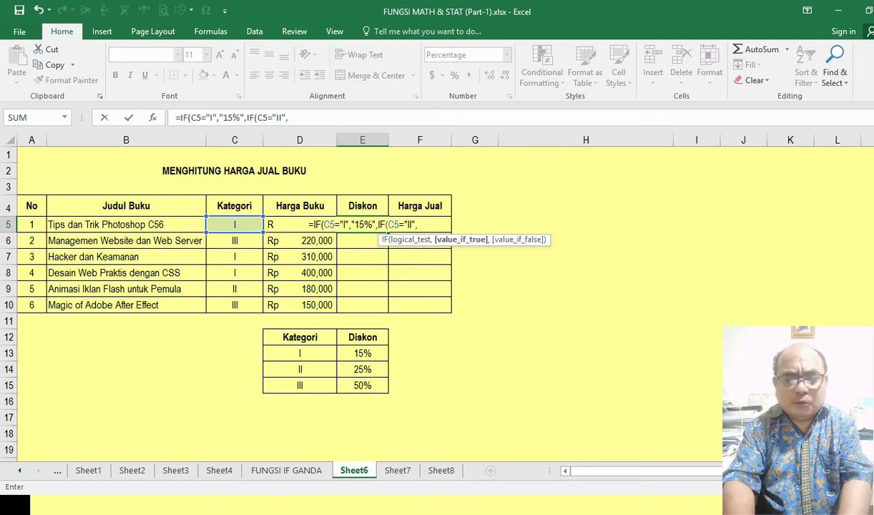
pyautogui.write('"')
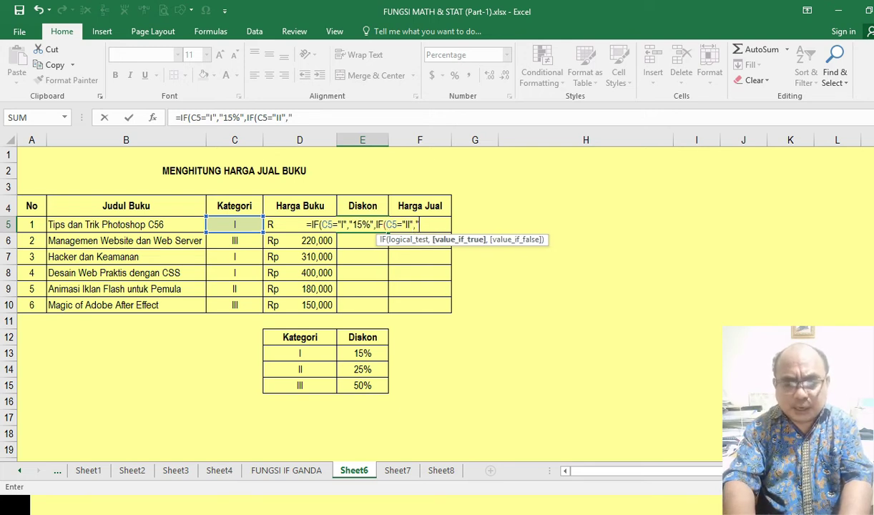
pyautogui.write('25')
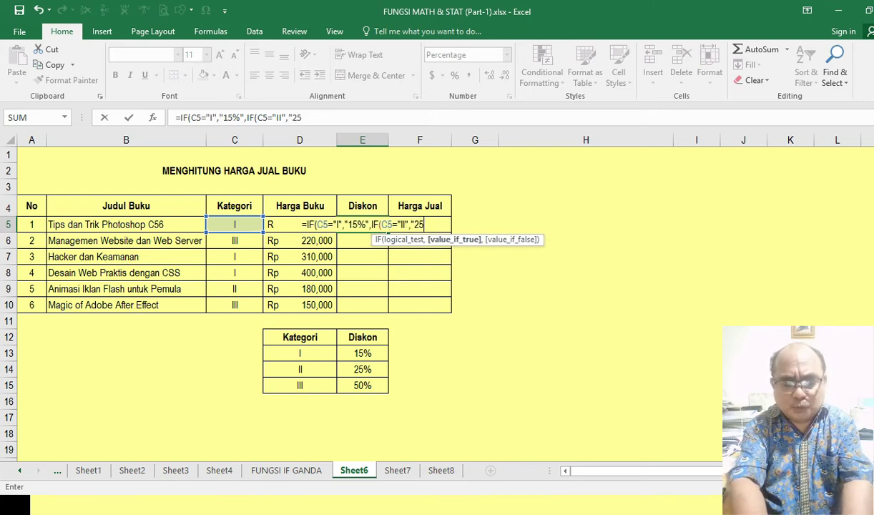
pyautogui.write('%')
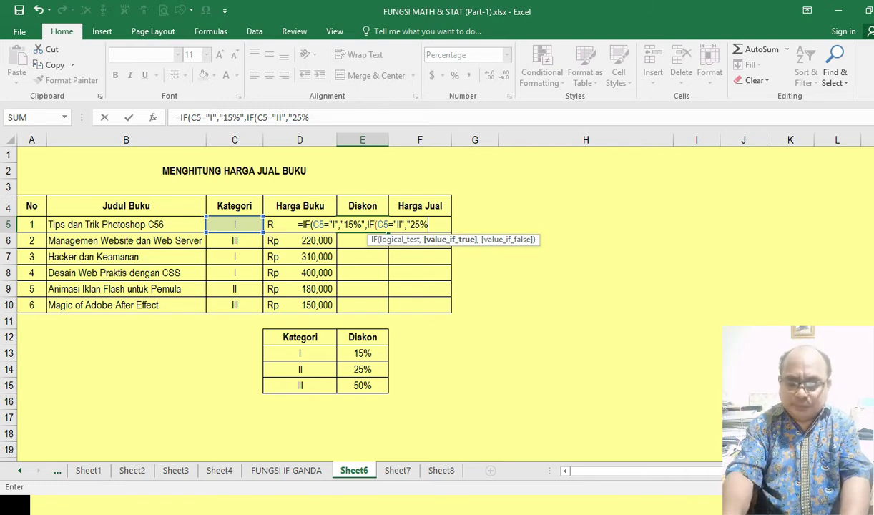
pyautogui.write('"')
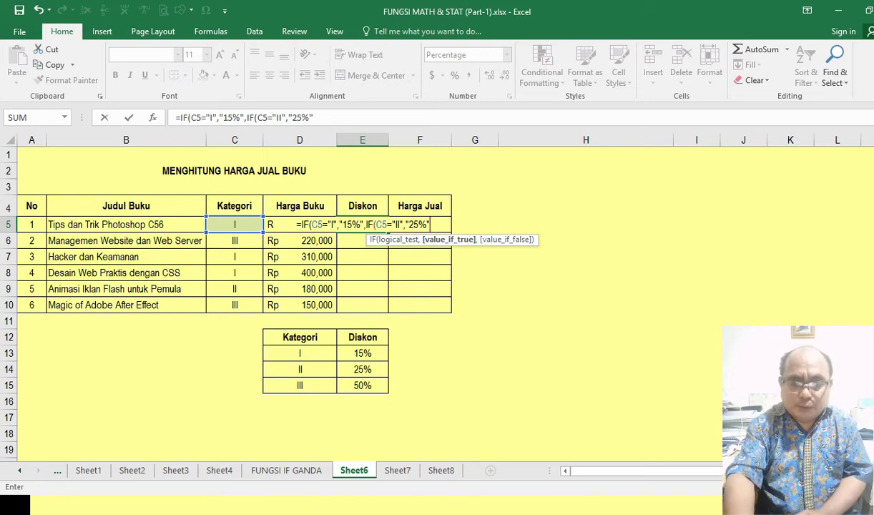
# - Complete the E5 formula with "50%" as the fallback value and fill it down through E10
pyautogui.write(',')
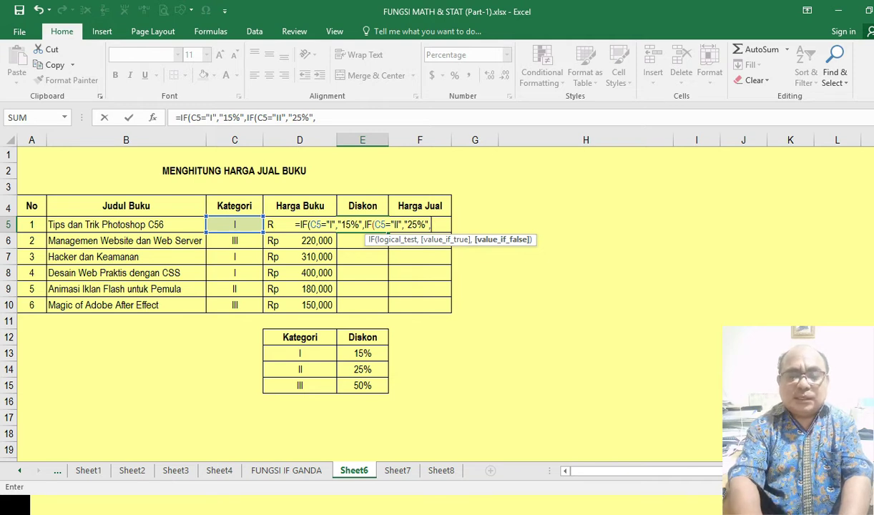
pyautogui.write('"50%"')
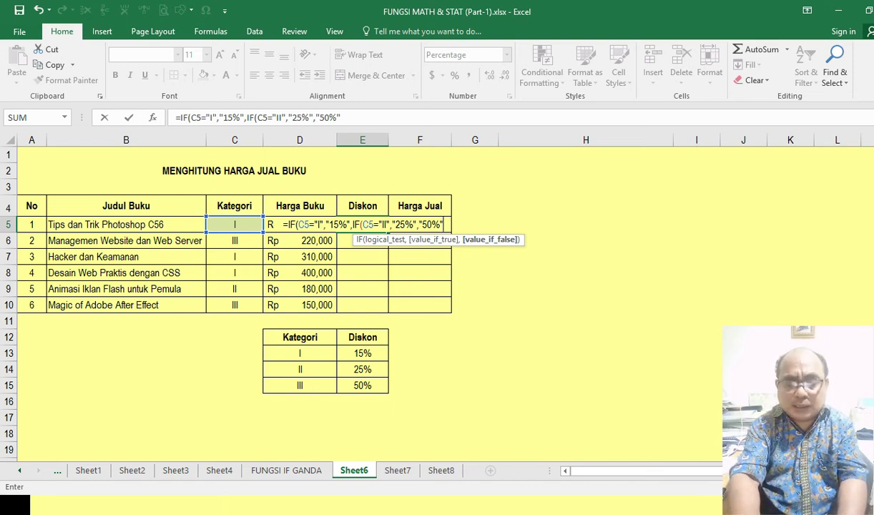
pyautogui.write('))')
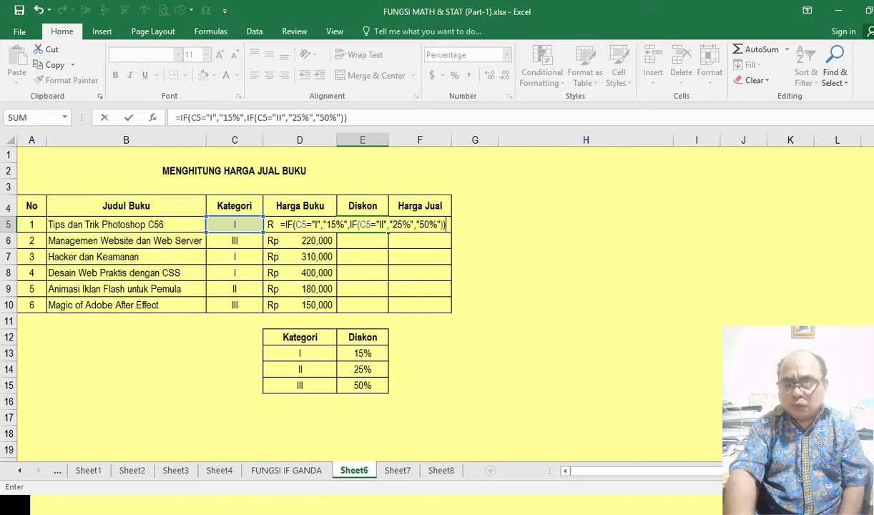
pyautogui.press('Return')
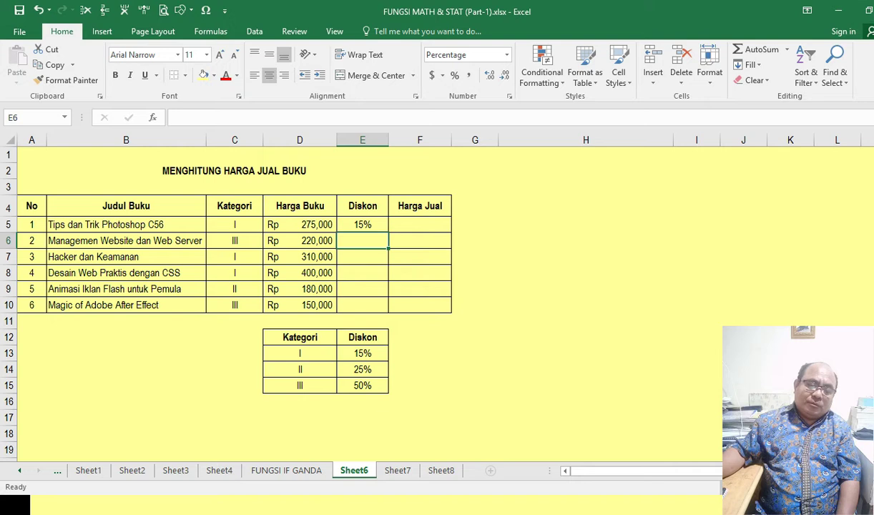
pyautogui.click(379, 226)
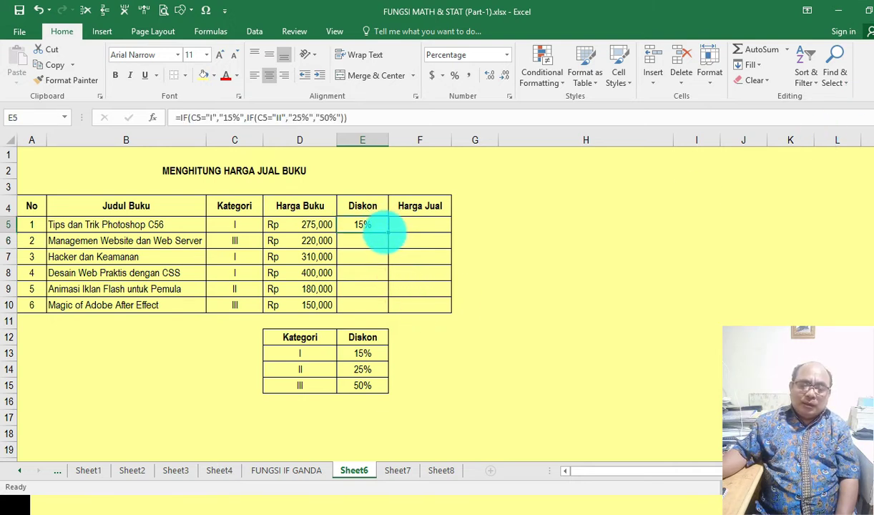
pyautogui.moveTo(388, 233); pyautogui.dragTo(373, 309)
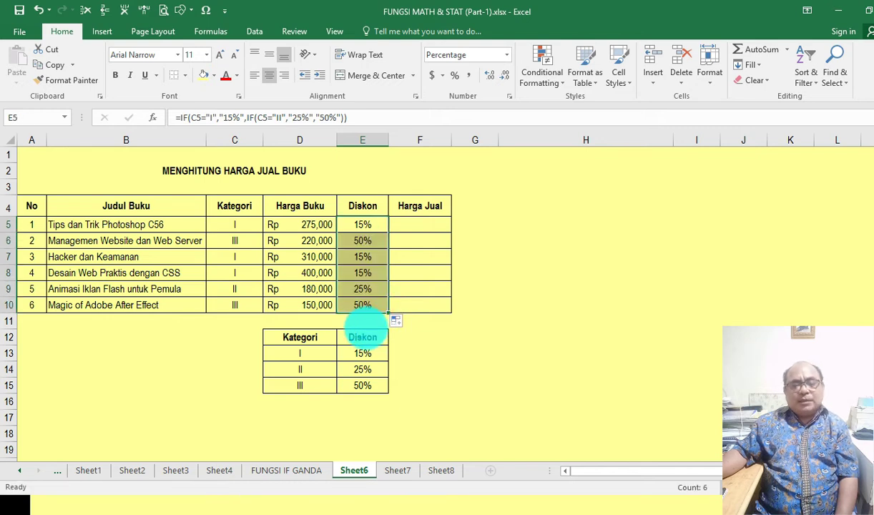
# - Clear the discount formulas from cells E5 to E10
pyautogui.click(363, 225)
pyautogui.moveTo(363, 224); pyautogui.dragTo(362, 306)
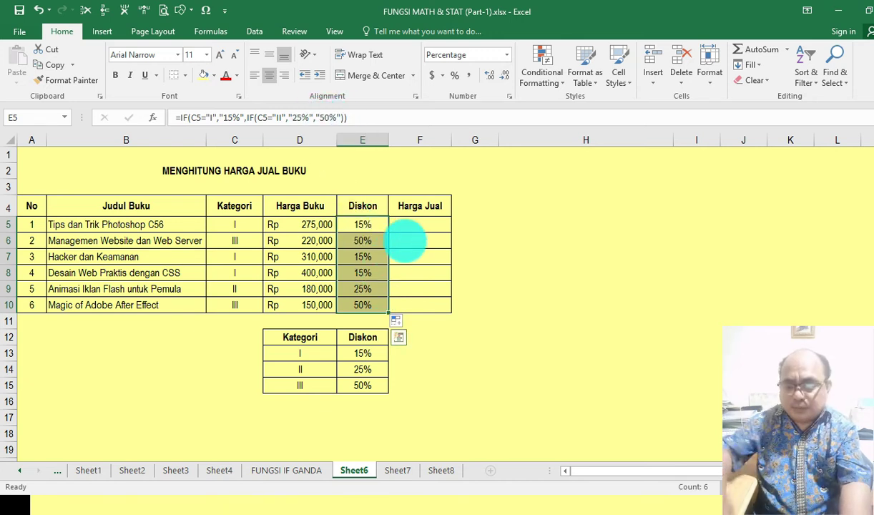
pyautogui.press('Delete')
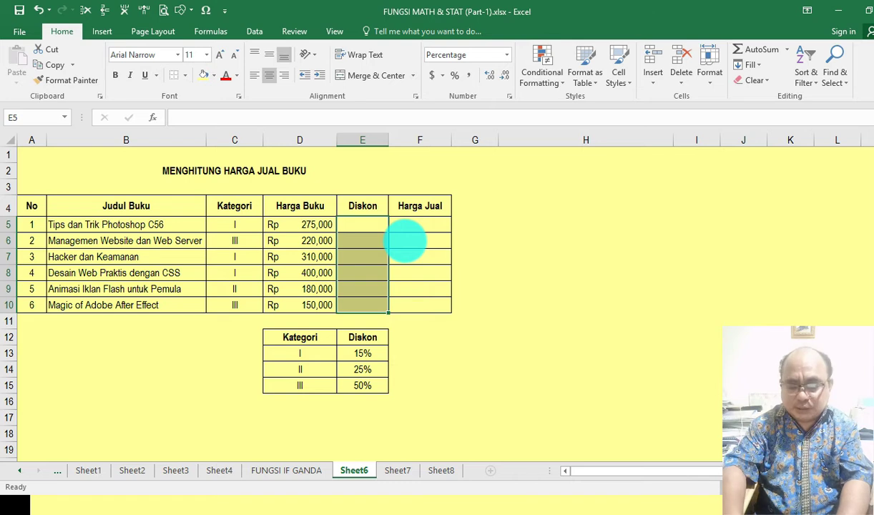
# - Start an IF formula in cell E5 that tests C5="I" and returns the text "15%" when true
pyautogui.press('Up')
pyautogui.press('Down')
pyautogui.write('=')
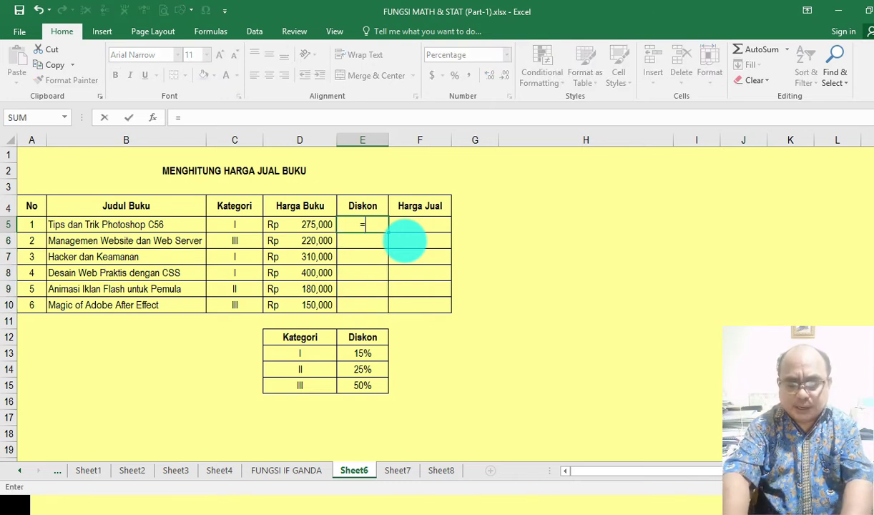
pyautogui.write('IF')
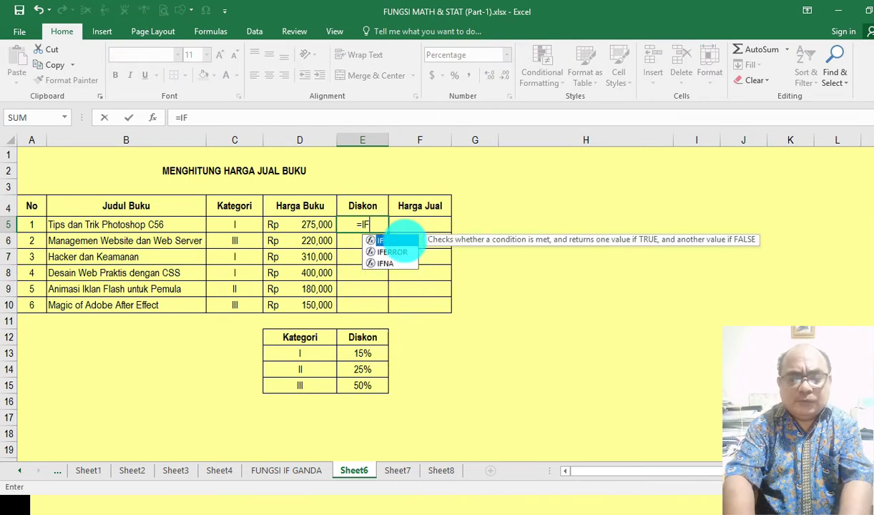
pyautogui.write('(C5')
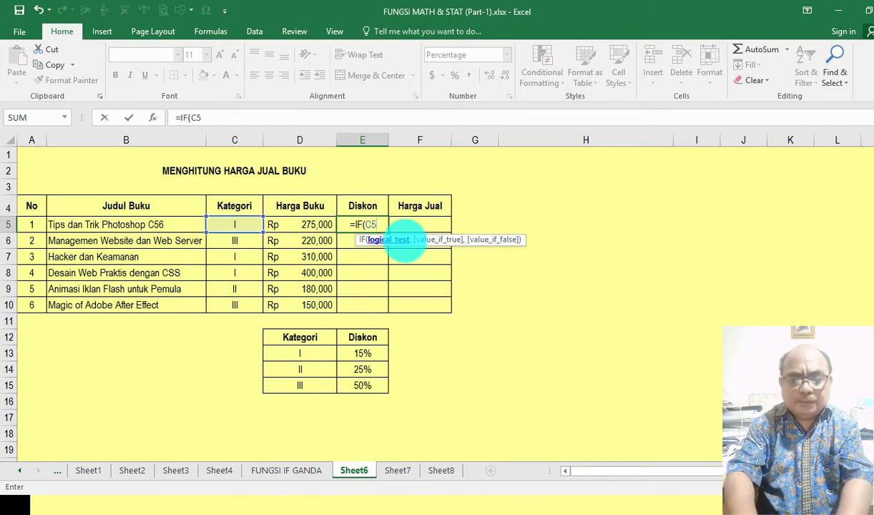
pyautogui.write('="')
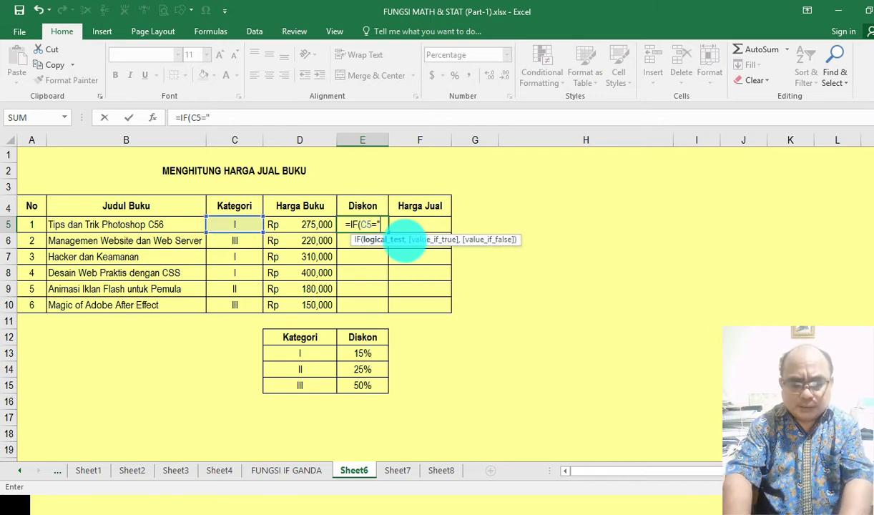
pyautogui.write('I"')
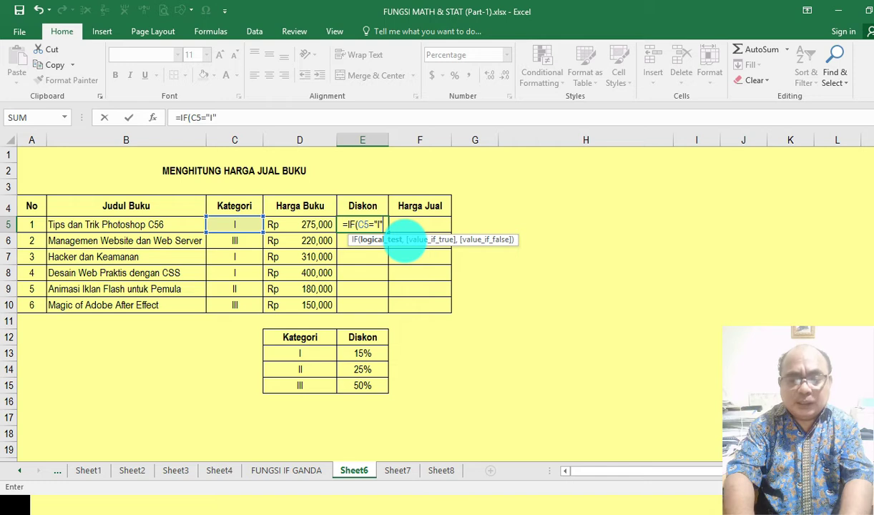
pyautogui.write(',')
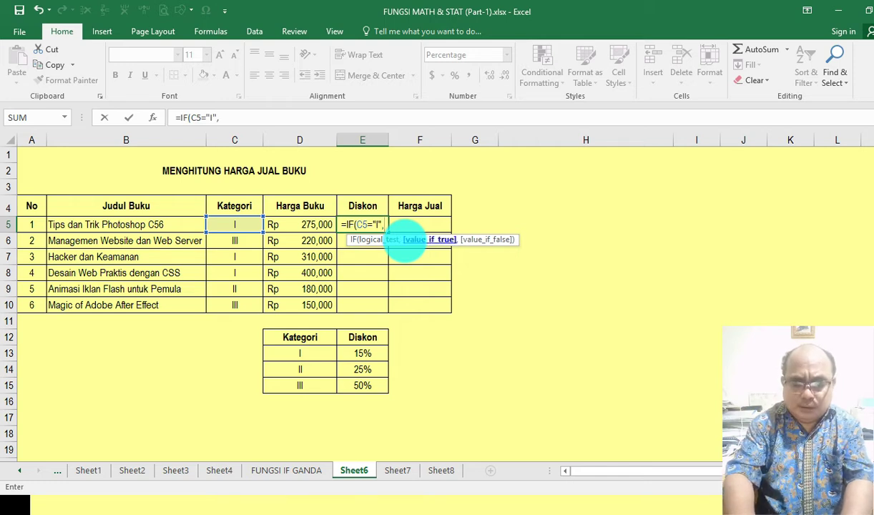
pyautogui.write('"15')
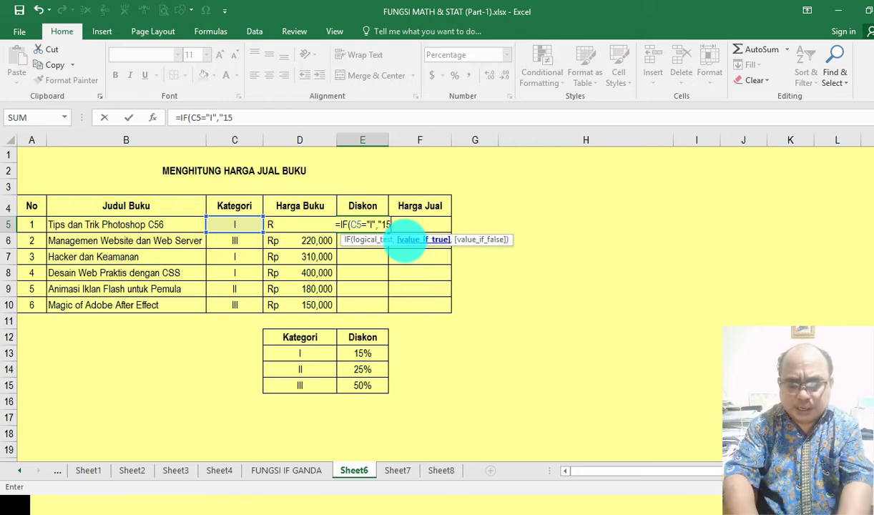
pyautogui.write('%",')
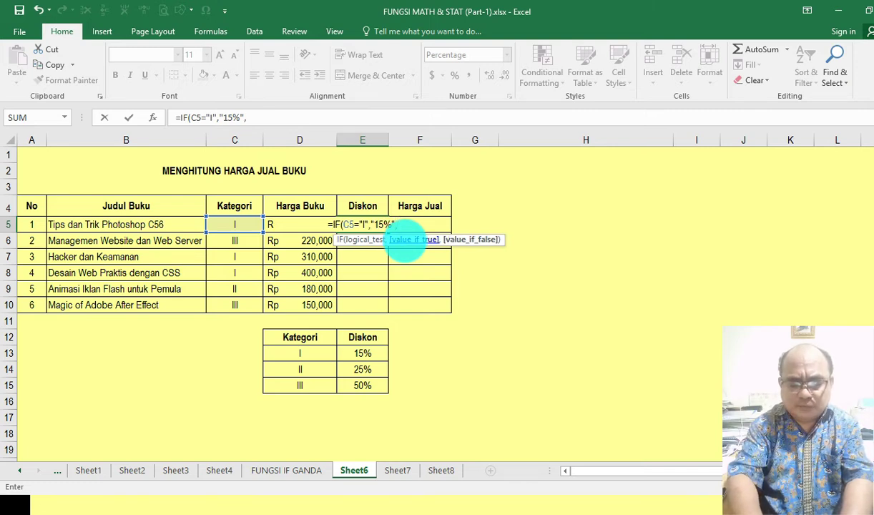
# - Add a second, nested IF to the E5 formula that returns "25%" when C5="II"
pyautogui.write('i')
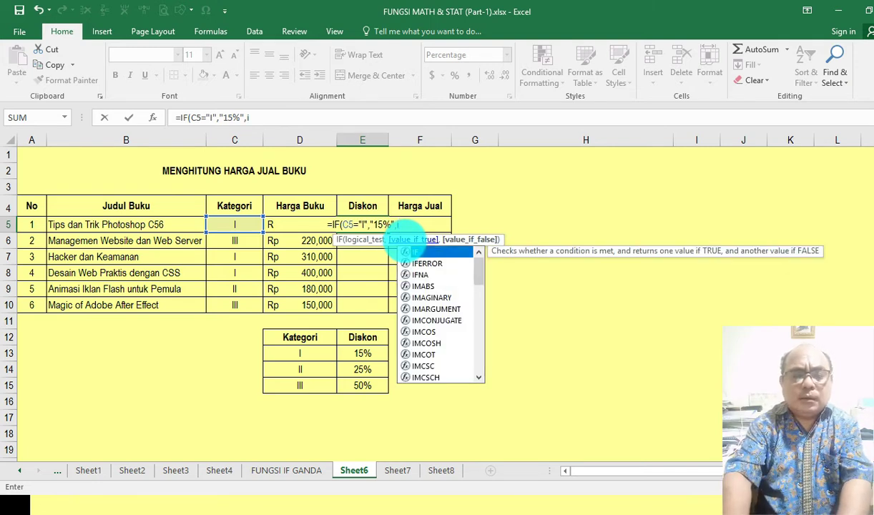
pyautogui.press('BackSpace')
pyautogui.write('IF')
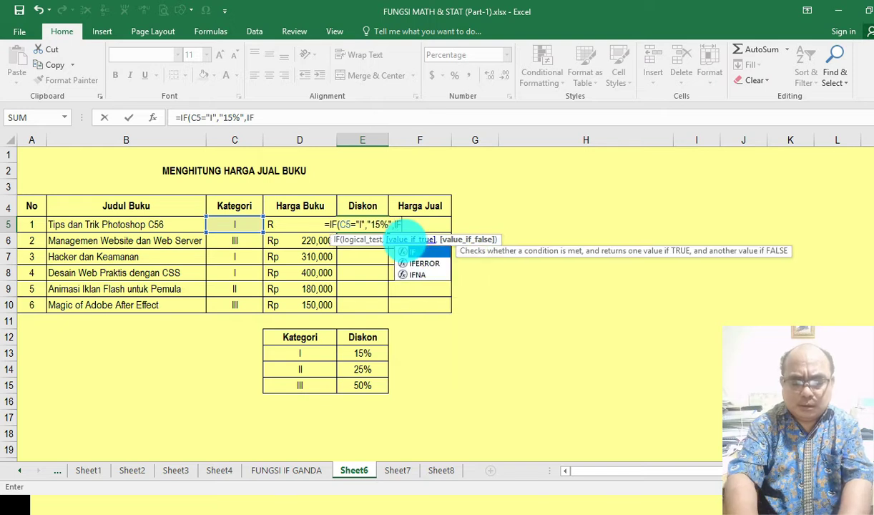
pyautogui.write('(C5')
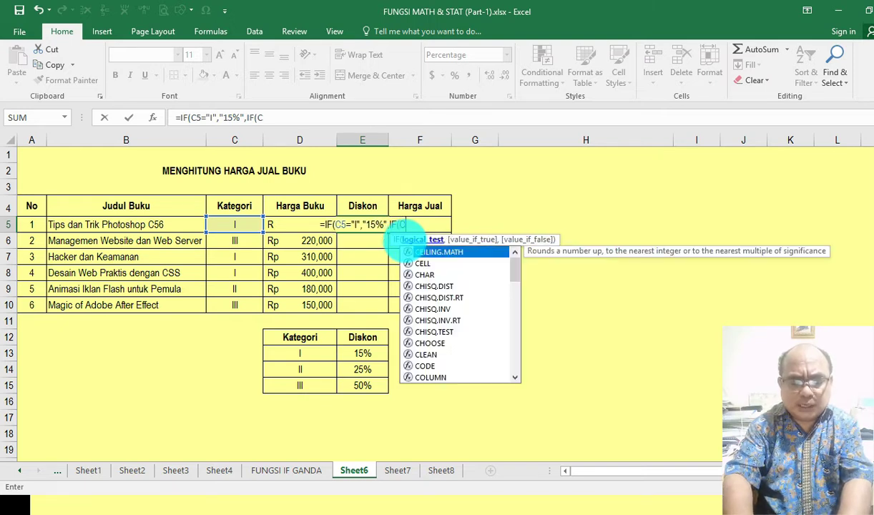
pyautogui.write('="II')
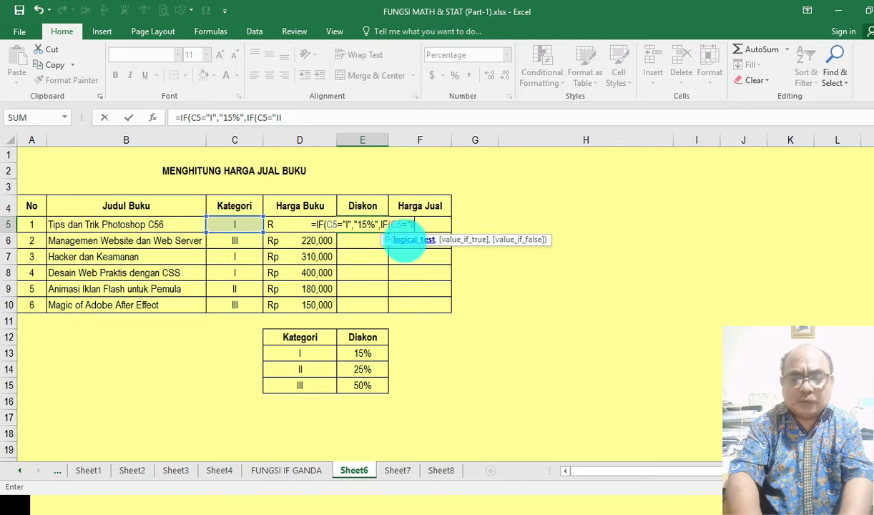
pyautogui.write('",')
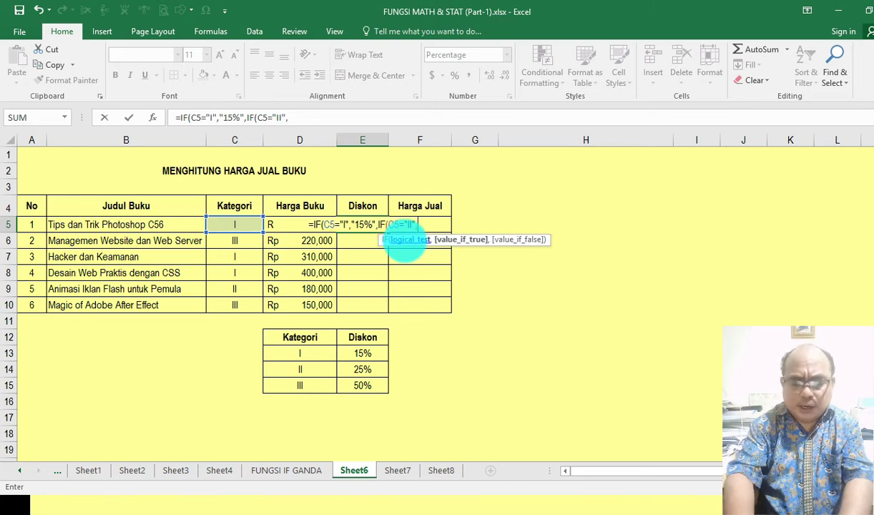
pyautogui.write('"25%')
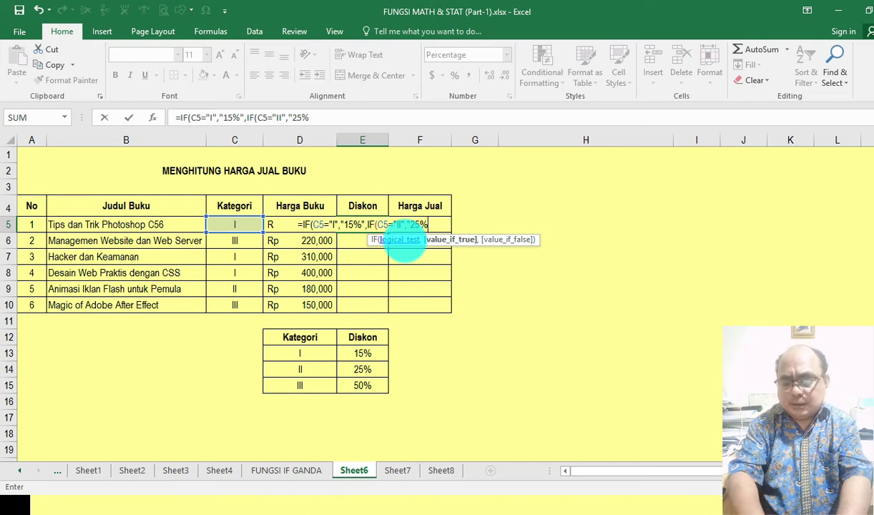
pyautogui.write('",')
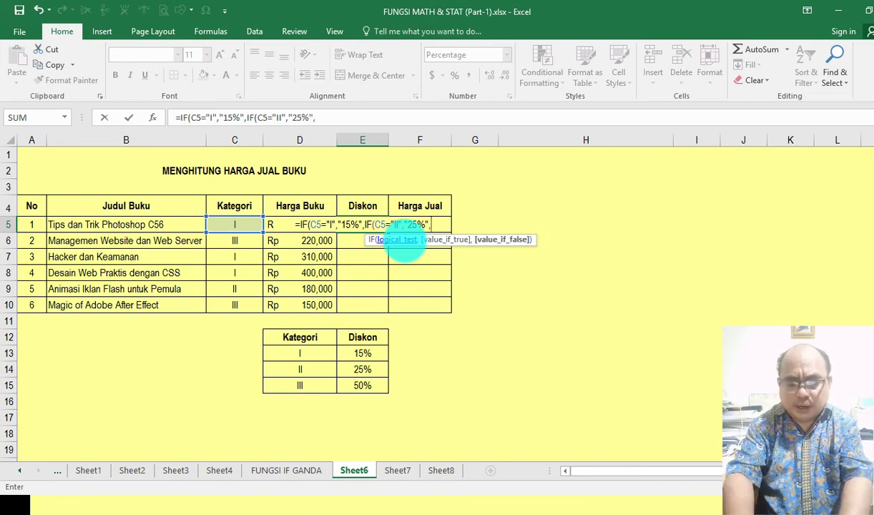
# - Nest a third IF in E5 that returns "50%" when C5="III", close all three parentheses and enter the formula
pyautogui.write('IF')
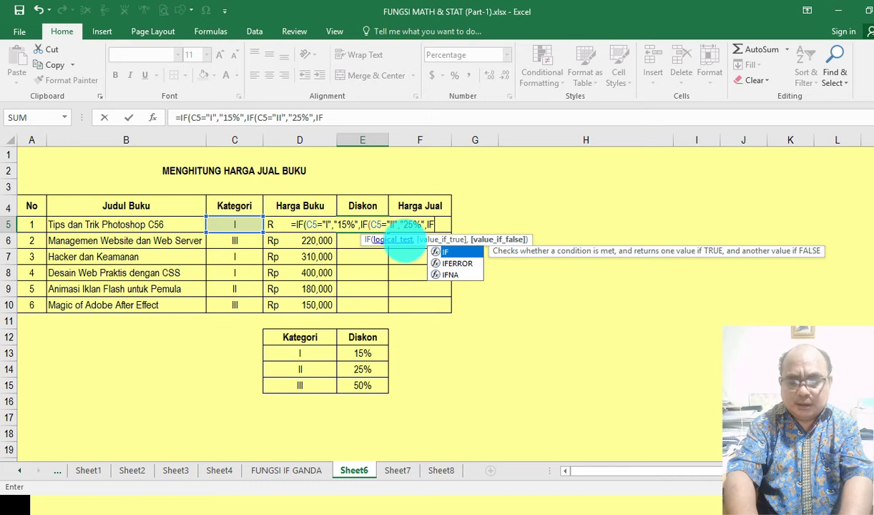
pyautogui.write('(')
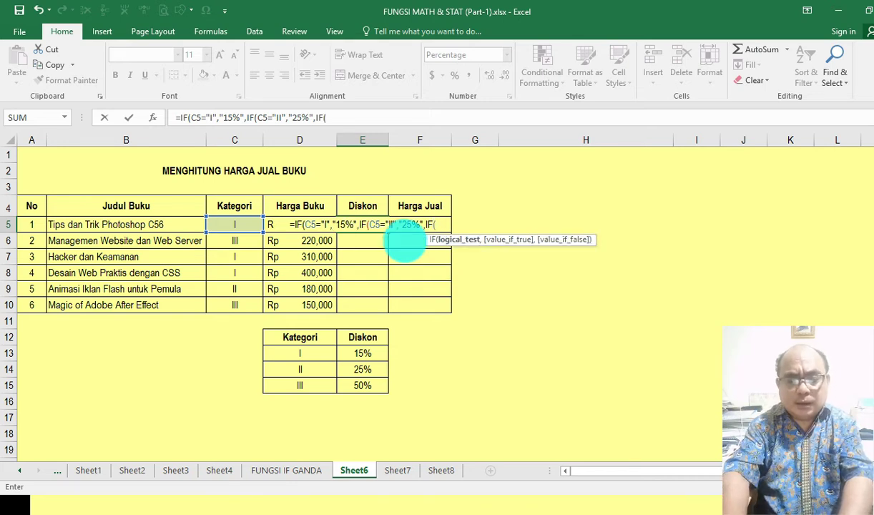
pyautogui.write('C5')
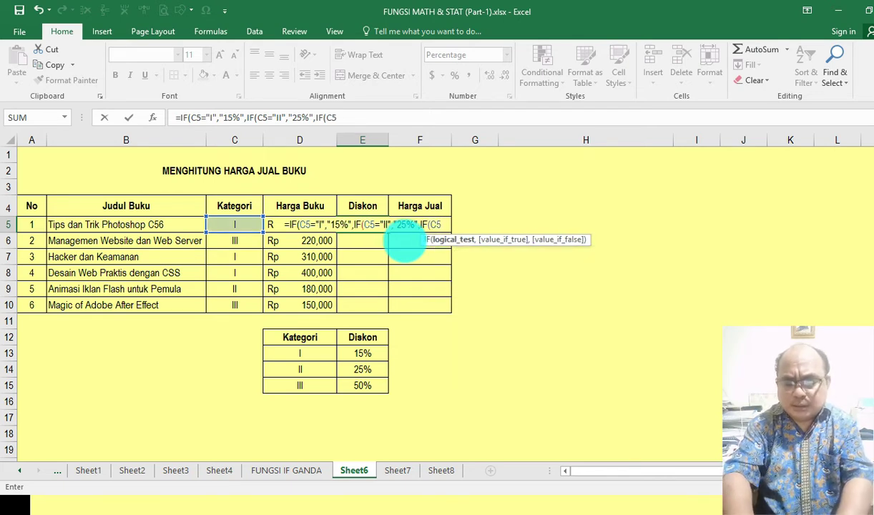
pyautogui.write('="III"')
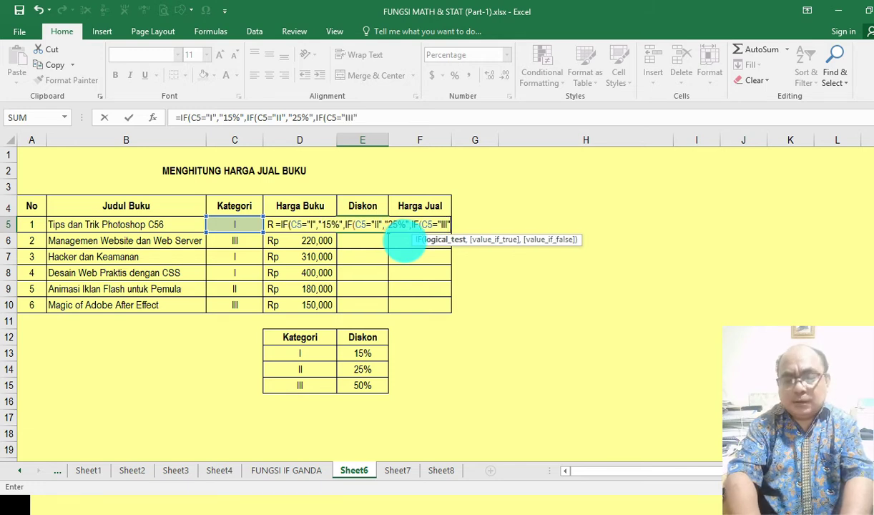
pyautogui.write(',')
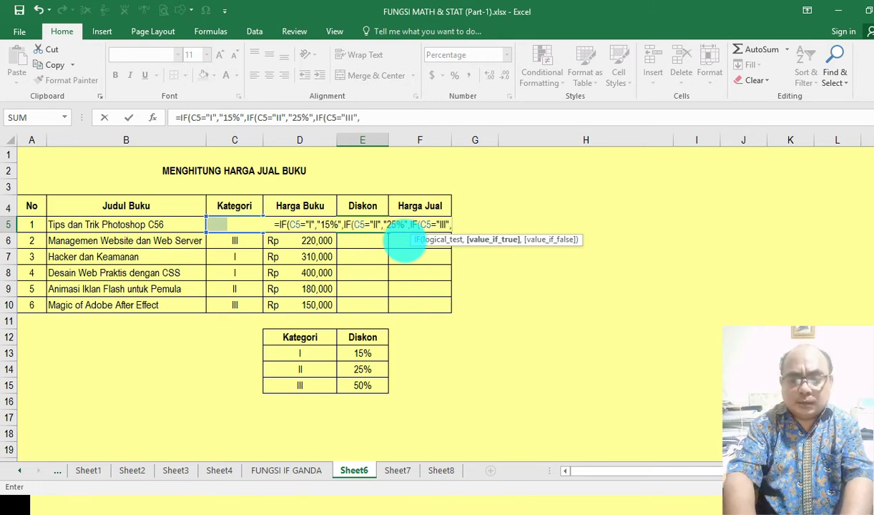
pyautogui.write('"50%"')
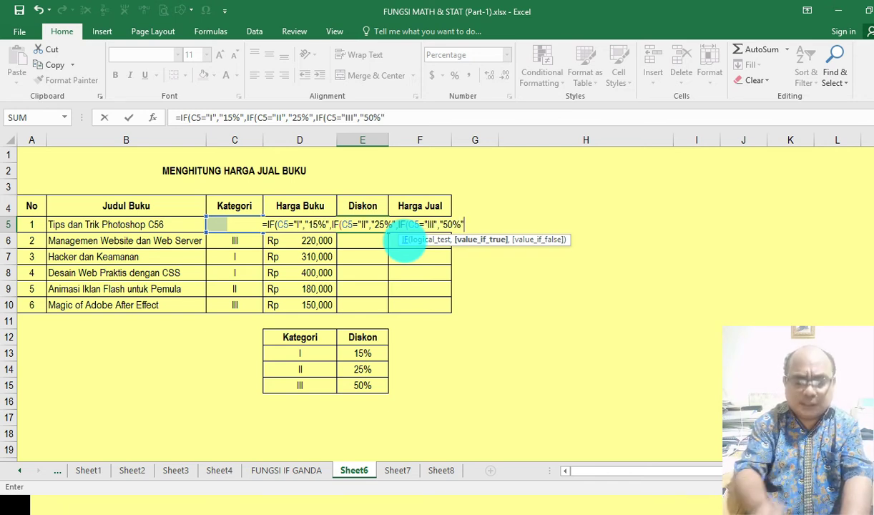
pyautogui.write(')))')
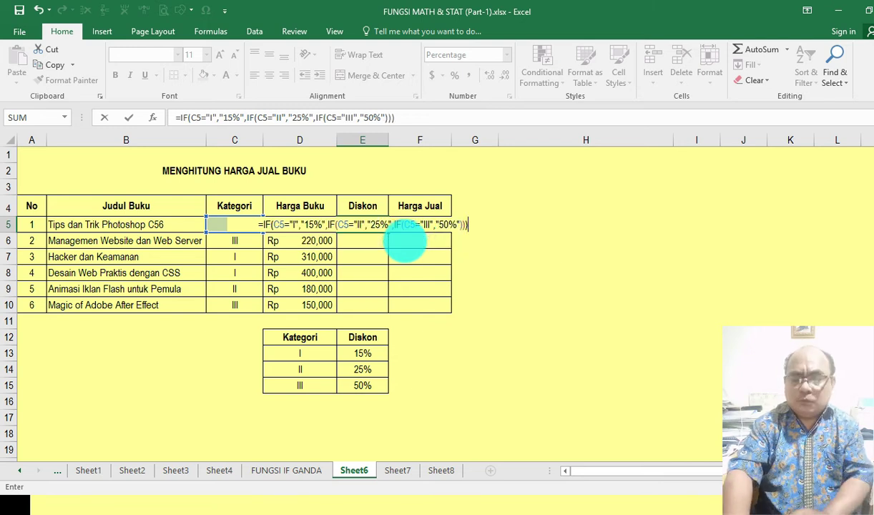
pyautogui.press('Return')
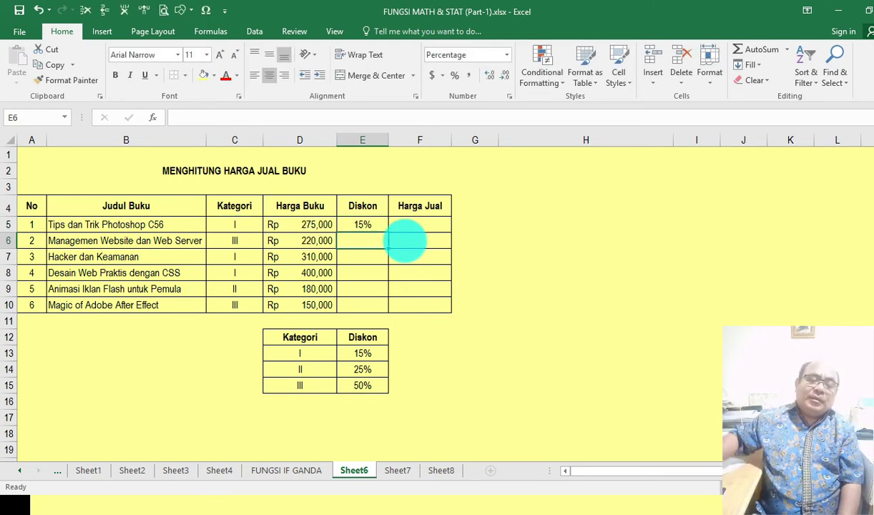
# - Fill the E5 discount formula down through E10
pyautogui.click(363, 225)
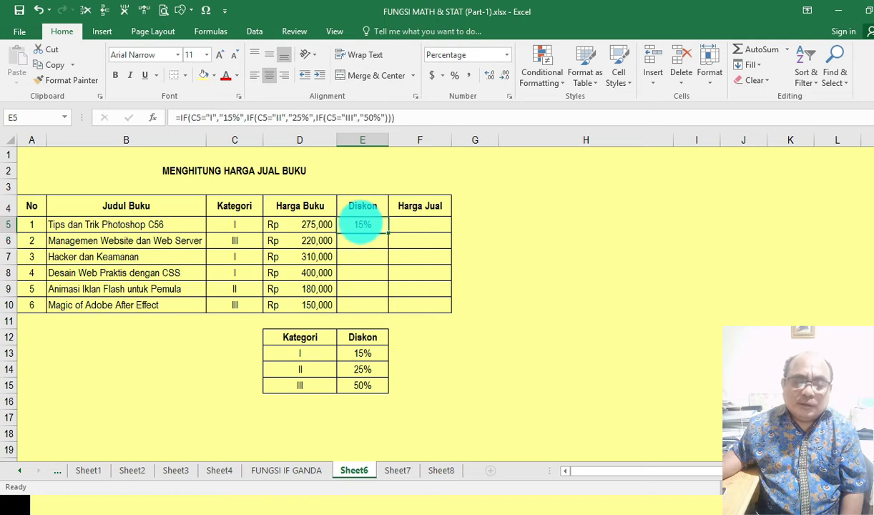
pyautogui.moveTo(388, 232); pyautogui.dragTo(384, 307)
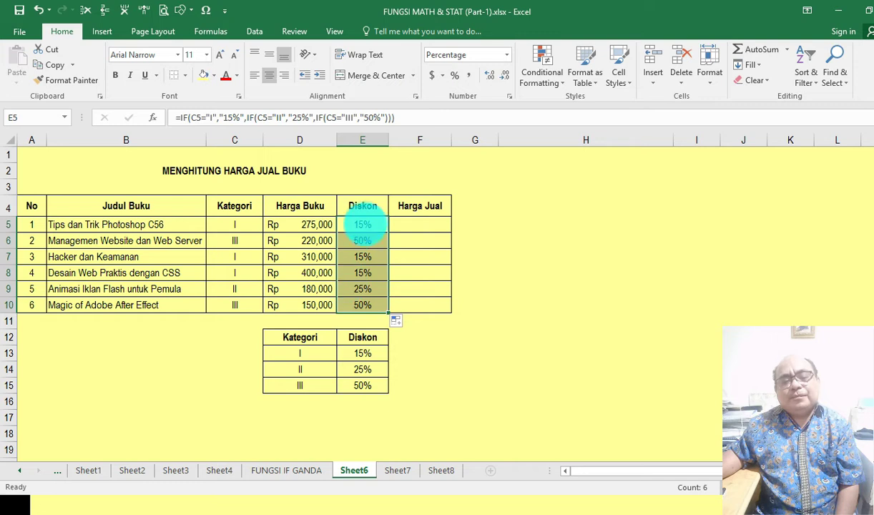
pyautogui.click(385, 225)
# - Enter the formula =D5-(D5*E5) in F5 to calculate the first book's Harga Jual
pyautogui.click(408, 225)
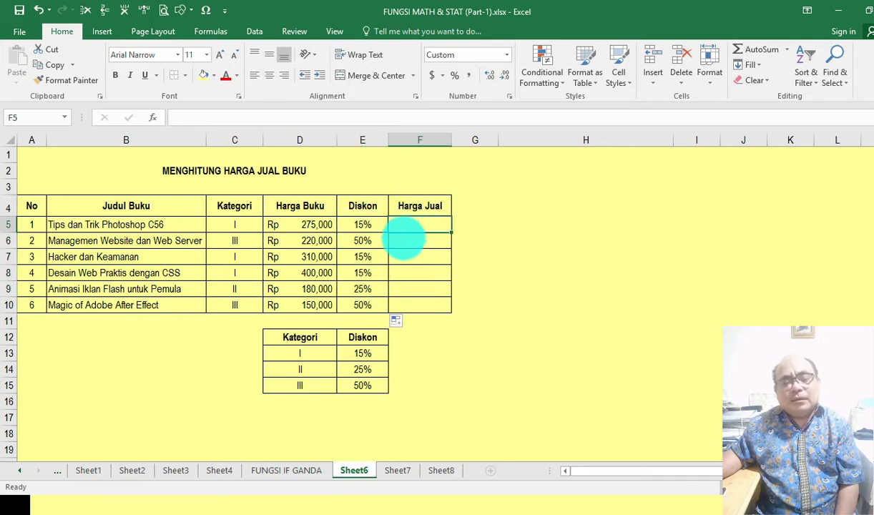
pyautogui.click(301, 227)
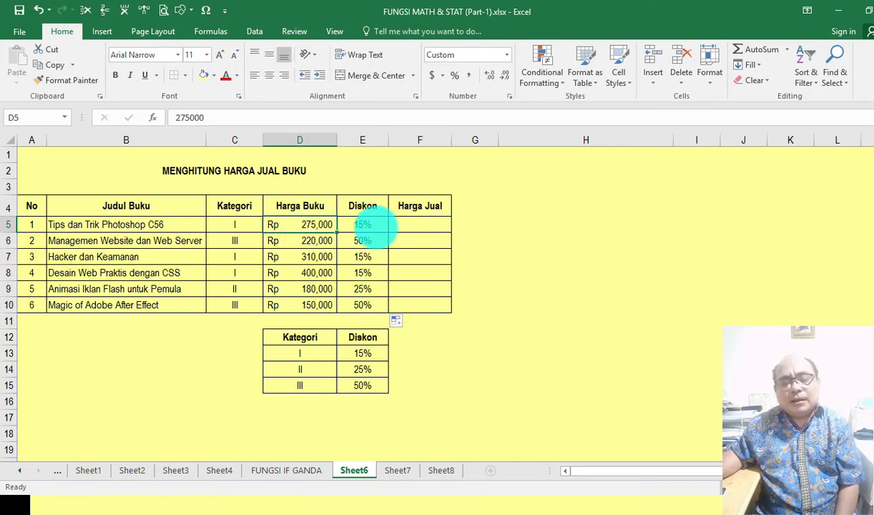
pyautogui.click(365, 225)
pyautogui.click(406, 226)
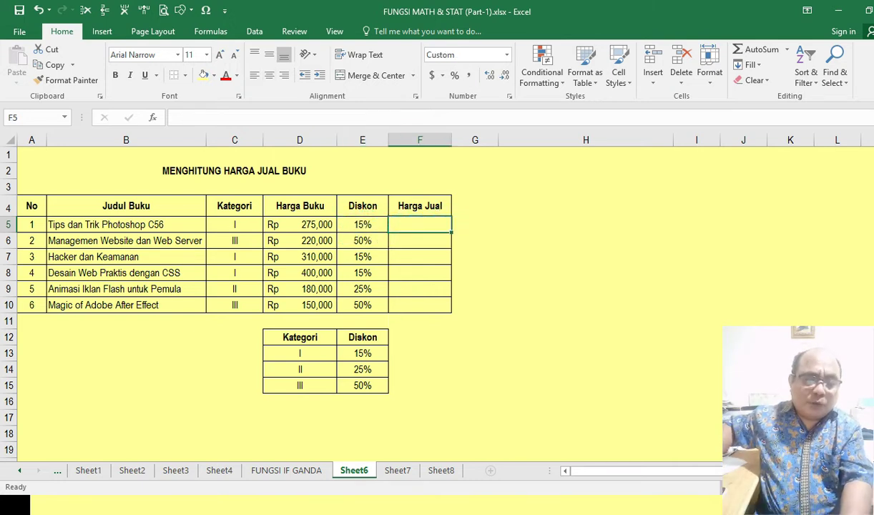
pyautogui.write('=')
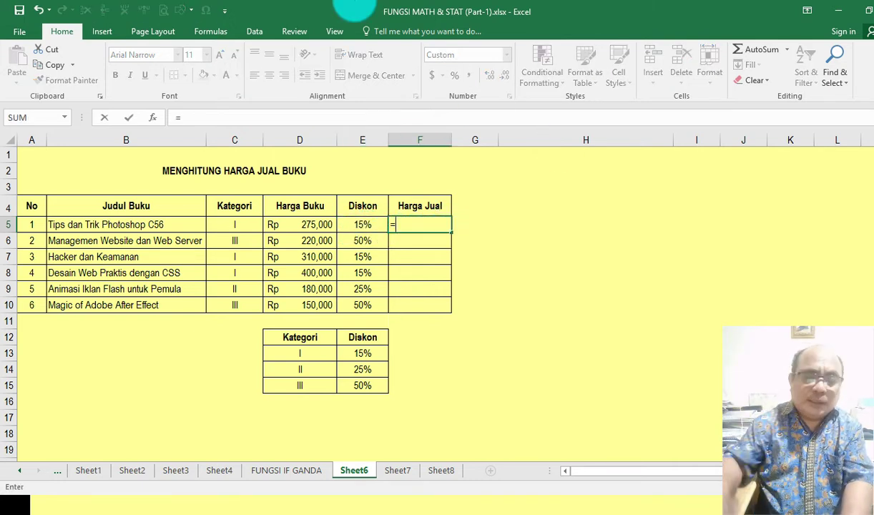
pyautogui.click(313, 230)
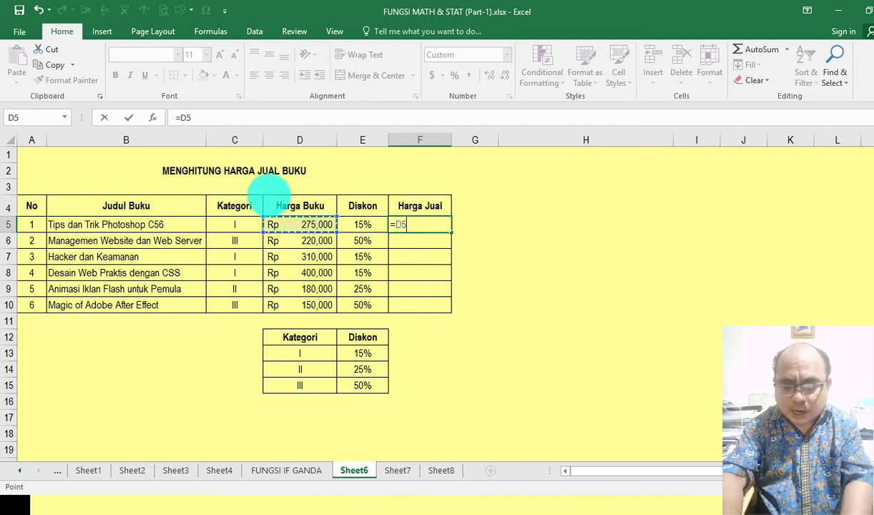
pyautogui.write('-')
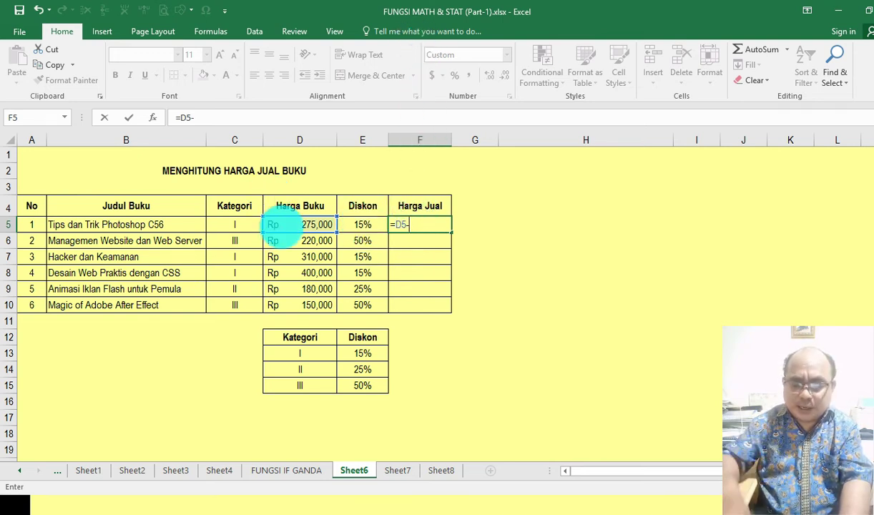
pyautogui.write('(')
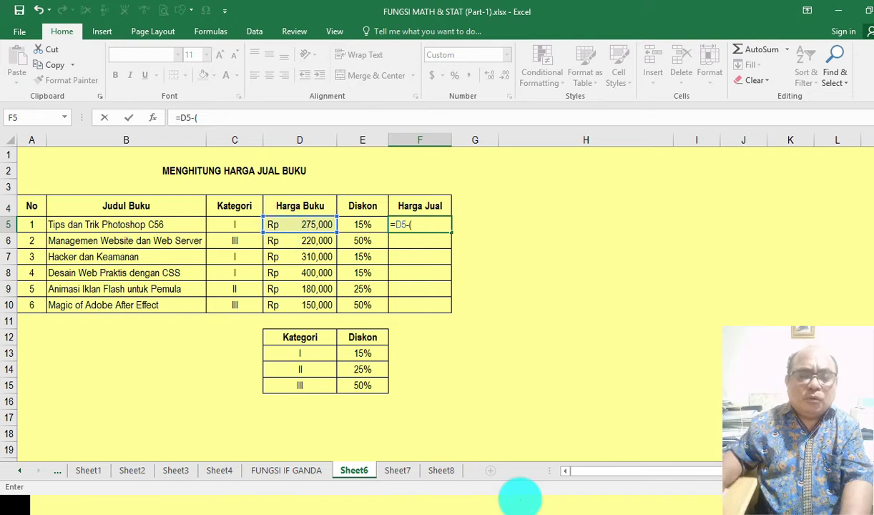
pyautogui.click(313, 223)
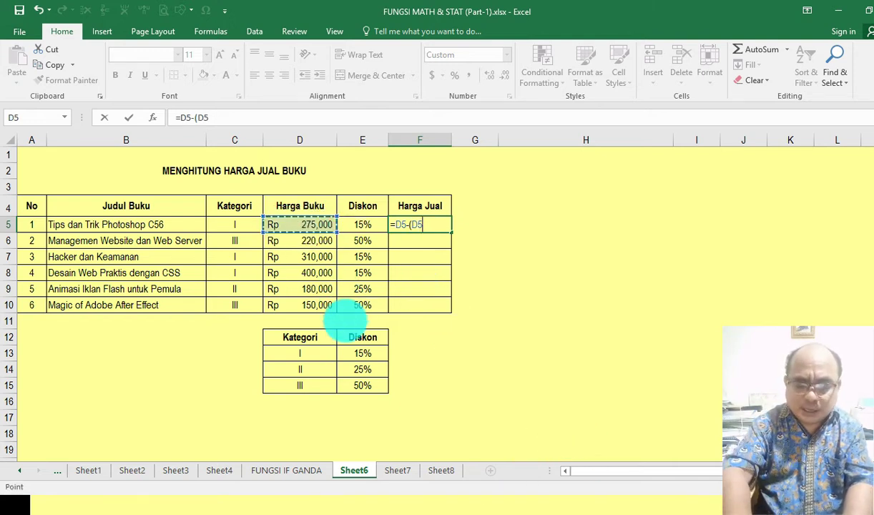
pyautogui.write('*')
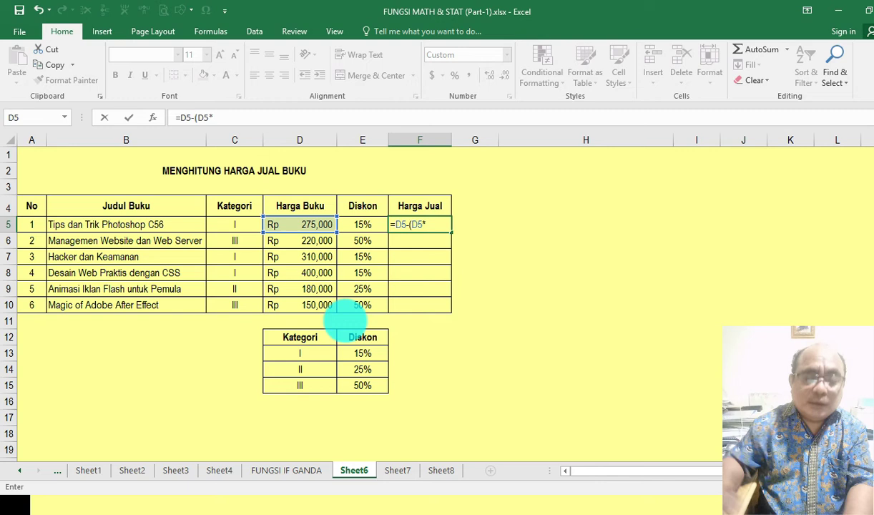
pyautogui.click(362, 225)
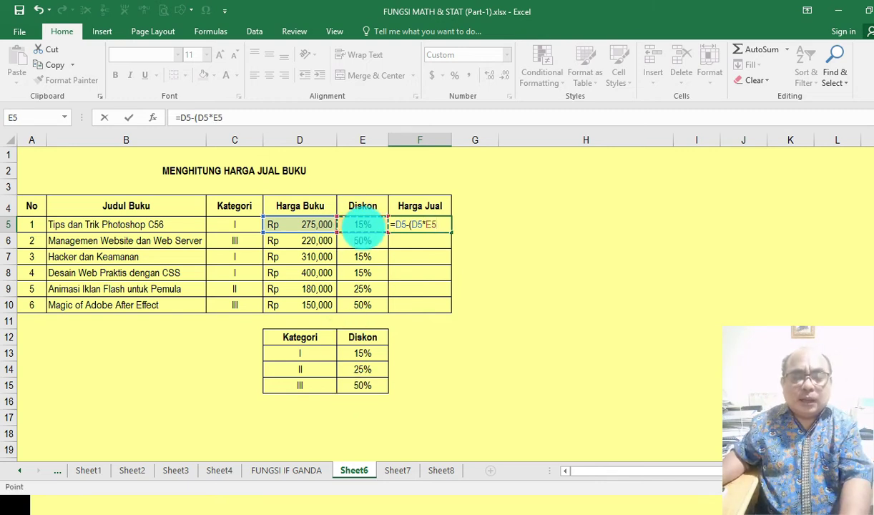
pyautogui.write(')')
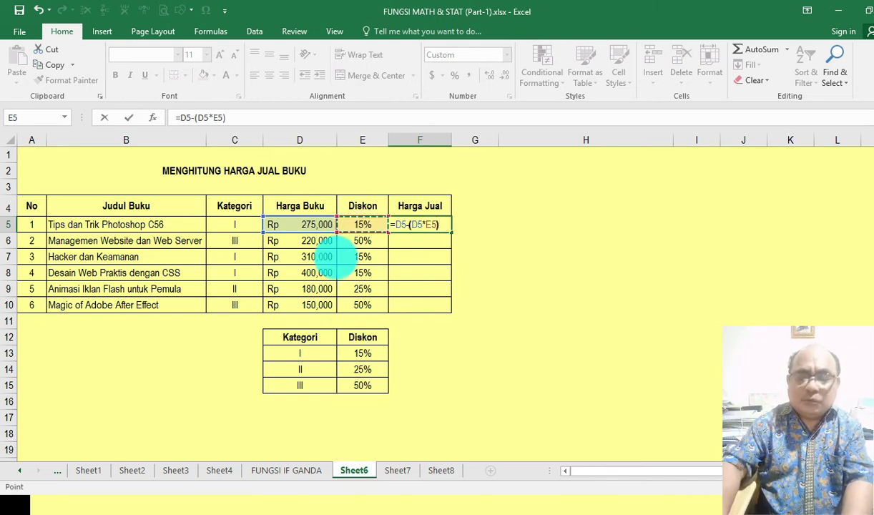
pyautogui.press('Return')
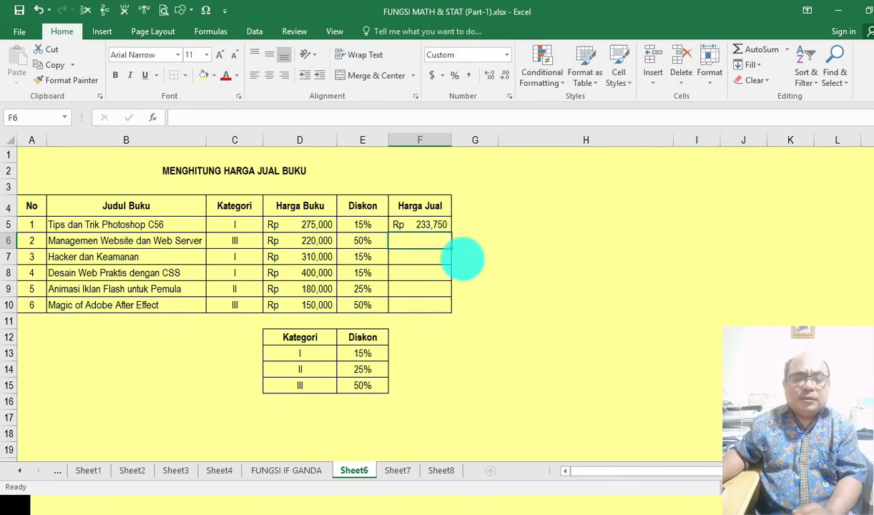
# - Fill the Harga Jual formula from F5 down through F10 and check the discount formula in E5
pyautogui.click(432, 225)
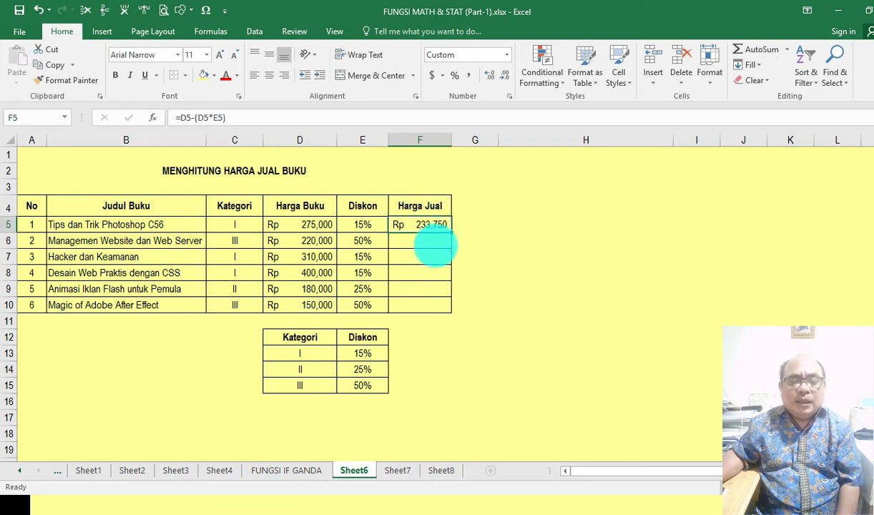
pyautogui.moveTo(452, 233); pyautogui.dragTo(449, 313)
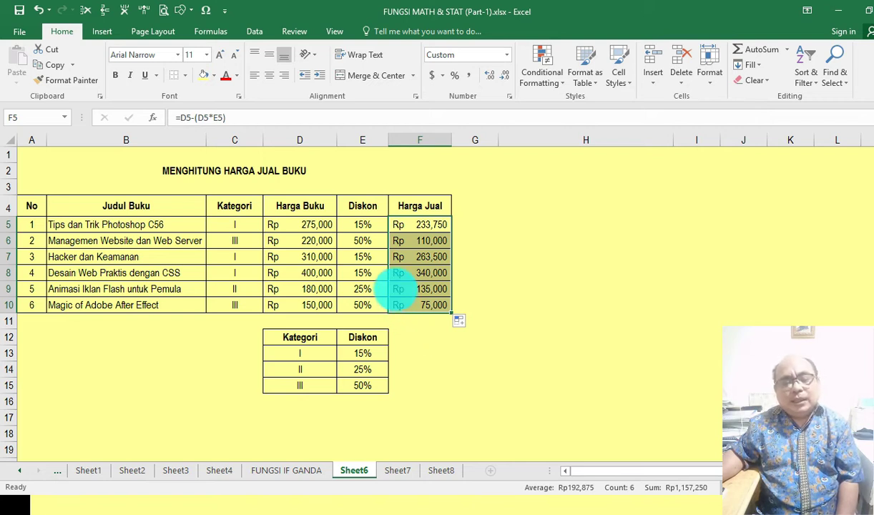
pyautogui.click(396, 289)
pyautogui.moveTo(360, 224); pyautogui.dragTo(363, 304)
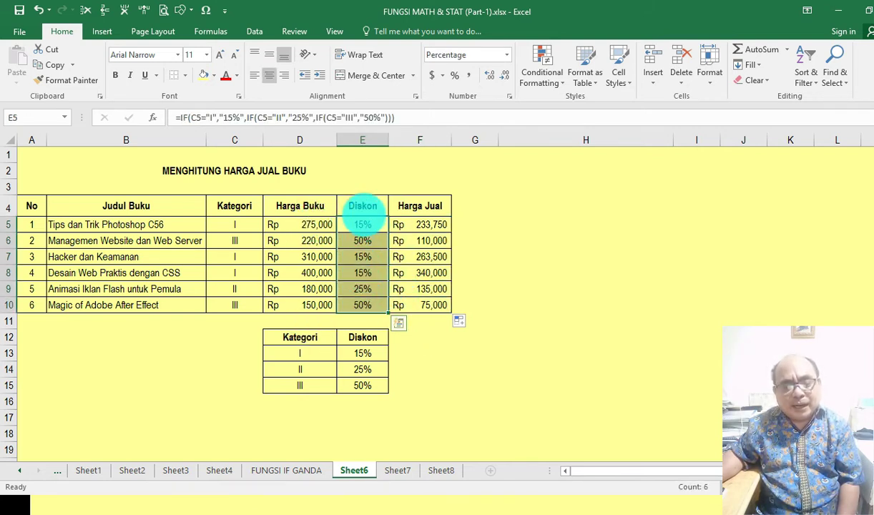
pyautogui.click(361, 222)
pyautogui.click(456, 205)
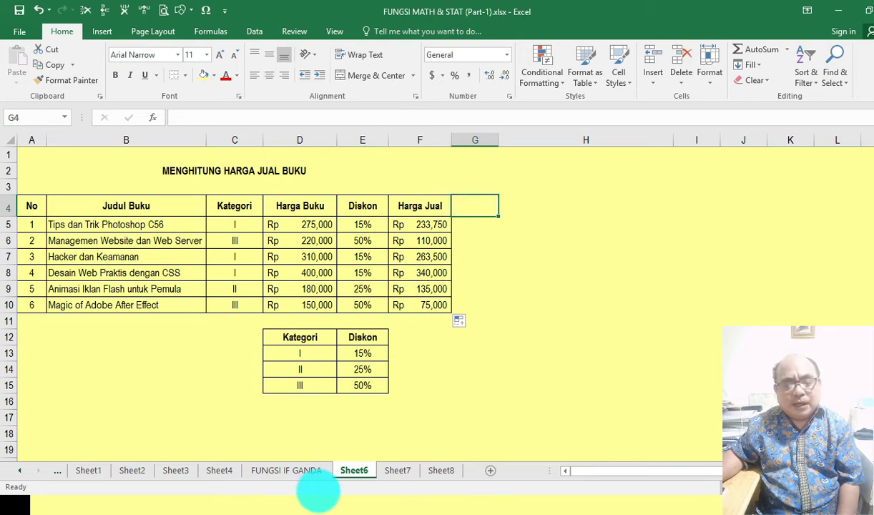
pyautogui.click(363, 226)
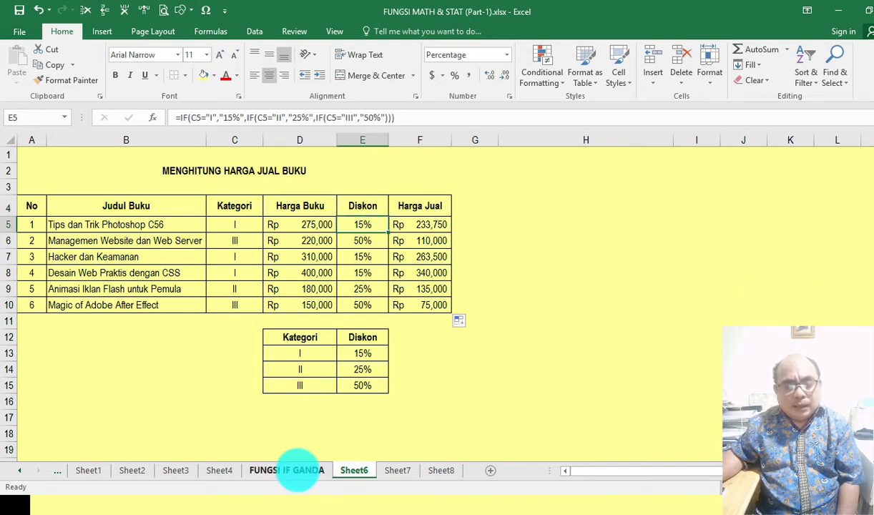
# - Switch to the FUNGSI IF GANDA sheet and review the marks in D3:D12
pyautogui.click(286, 469)
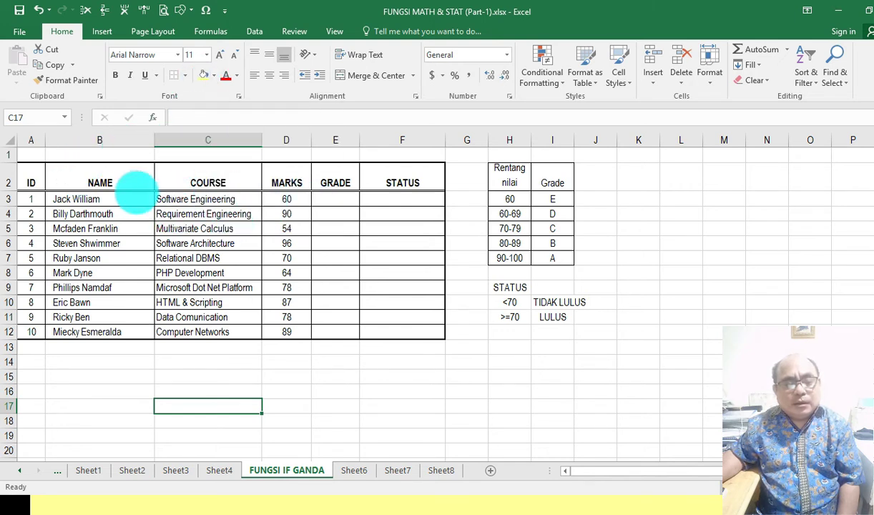
pyautogui.moveTo(287, 199); pyautogui.dragTo(289, 332)
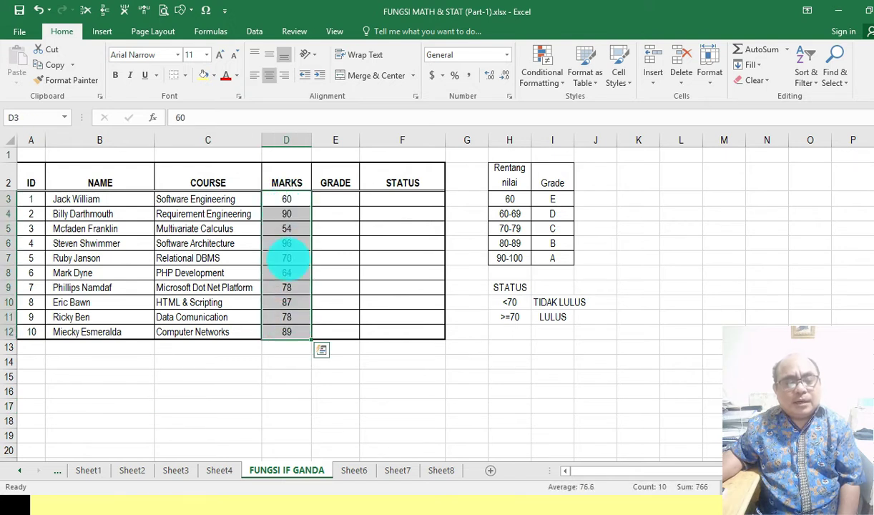
pyautogui.moveTo(289, 201); pyautogui.dragTo(288, 332)
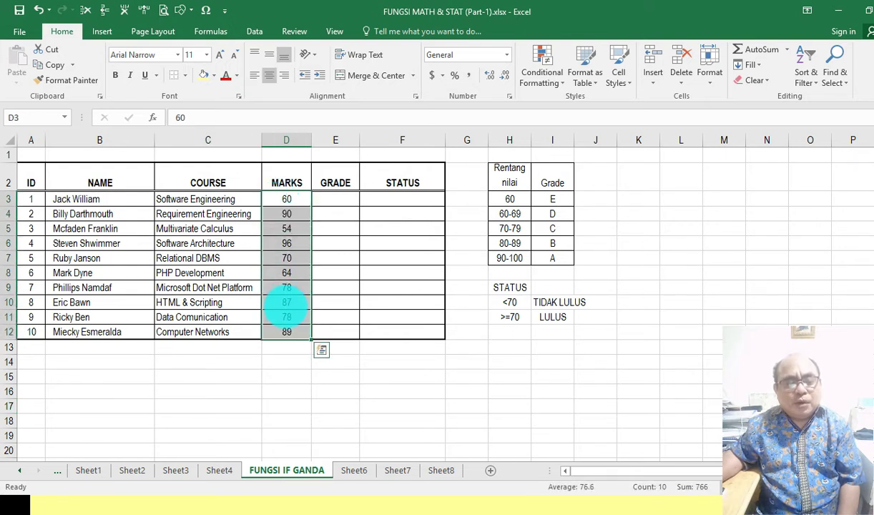
pyautogui.moveTo(290, 199); pyautogui.dragTo(289, 332)
pyautogui.moveTo(286, 201); pyautogui.dragTo(288, 333)
pyautogui.moveTo(287, 195); pyautogui.dragTo(286, 330)
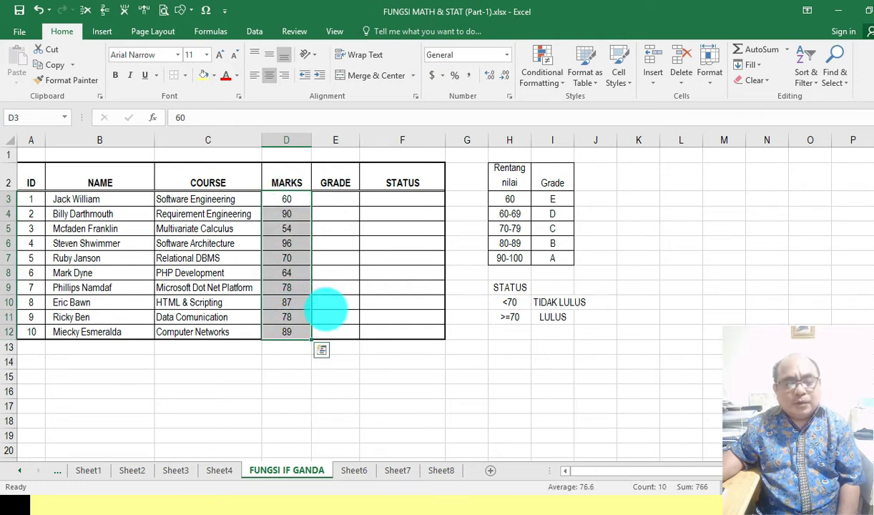
# - Examine the Rentang nilai and Grade lookup table in H2:I7 to see which mark range earns each grade
pyautogui.click(509, 196)
pyautogui.moveTo(509, 173); pyautogui.dragTo(562, 259)
pyautogui.click(509, 197)
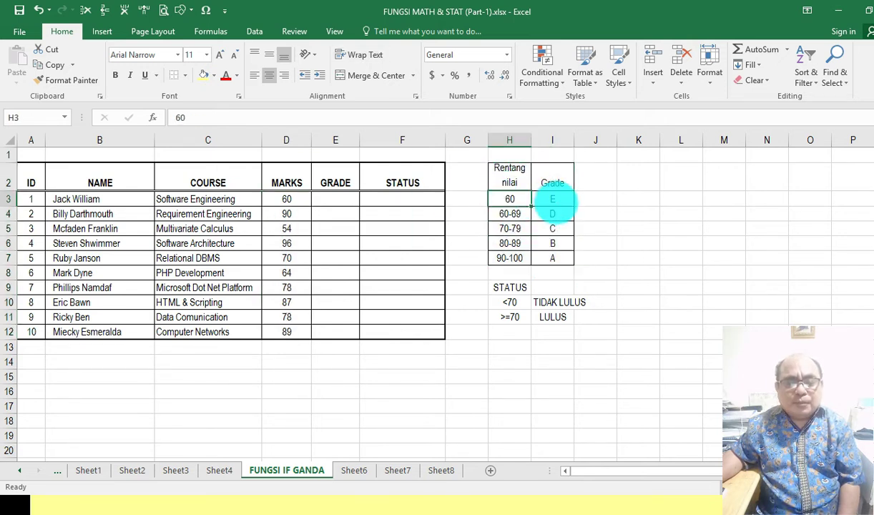
pyautogui.click(552, 200)
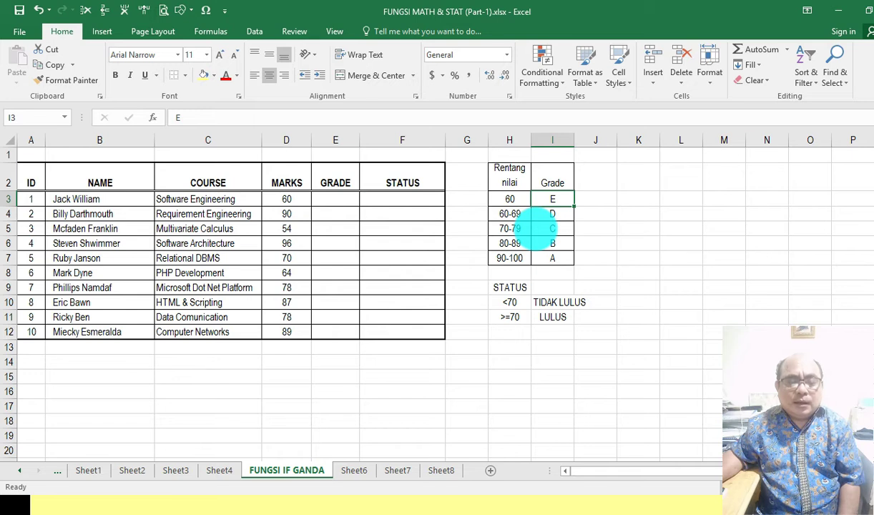
pyautogui.click(505, 213)
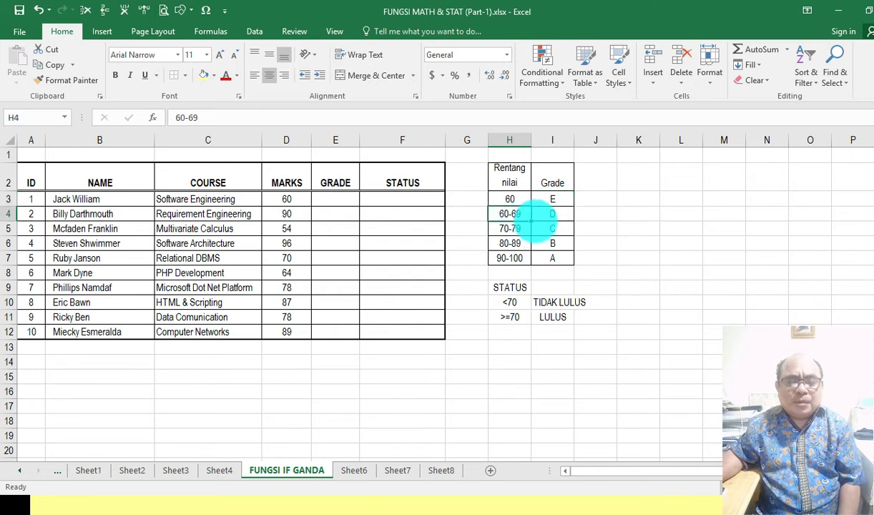
pyautogui.click(552, 217)
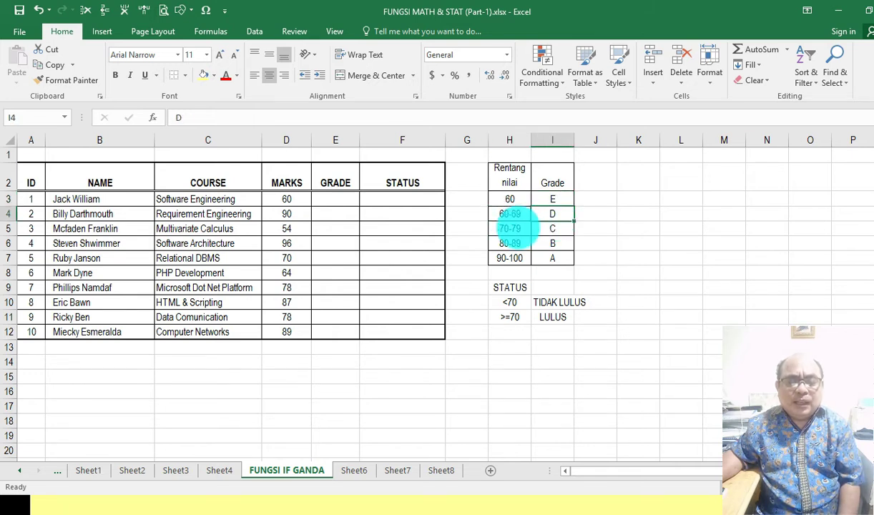
pyautogui.click(553, 230)
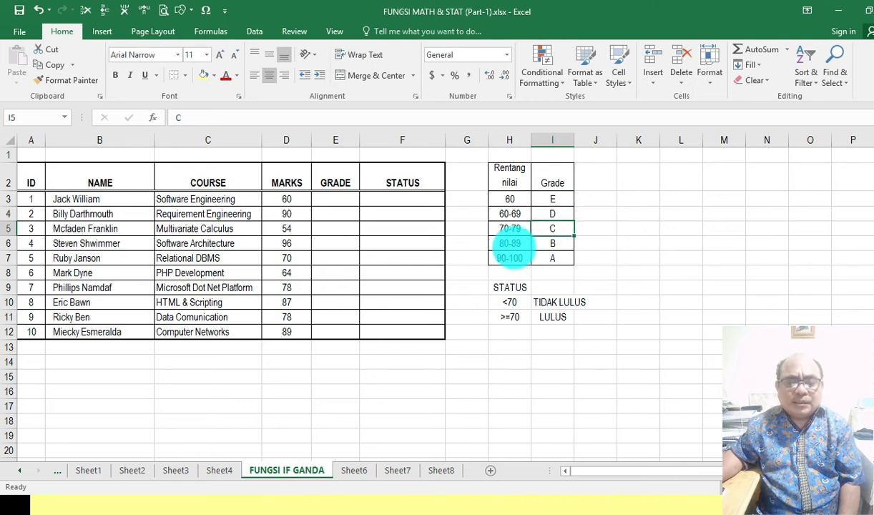
pyautogui.click(552, 257)
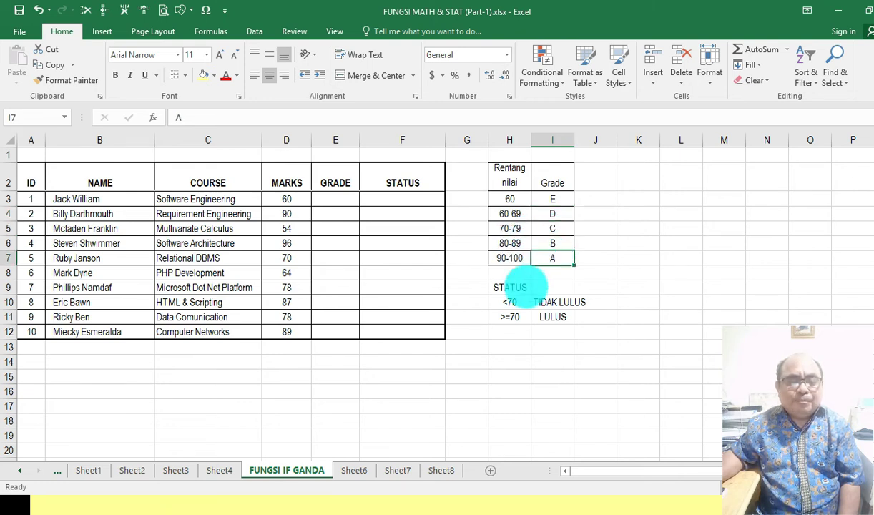
# - Examine the STATUS criteria in H9:I11 that apply to the STATUS column F3:F12
pyautogui.click(508, 288)
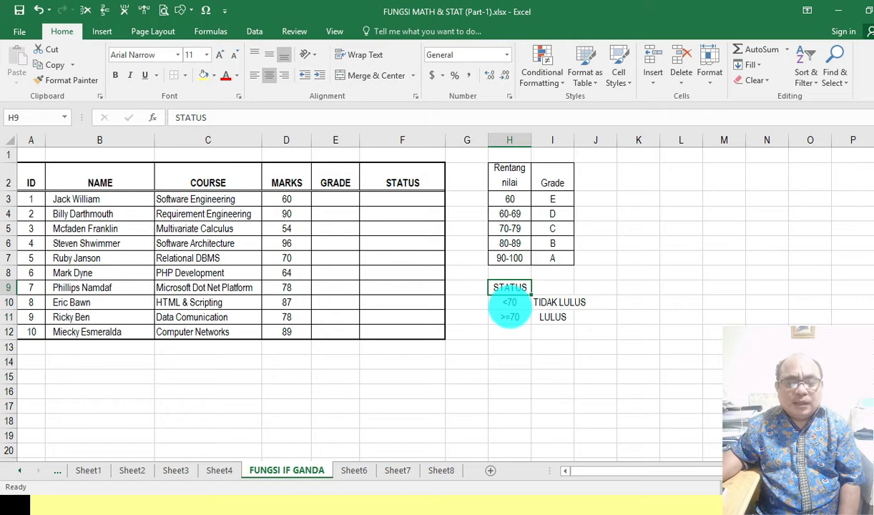
pyautogui.moveTo(386, 202); pyautogui.dragTo(397, 331)
pyautogui.click(508, 305)
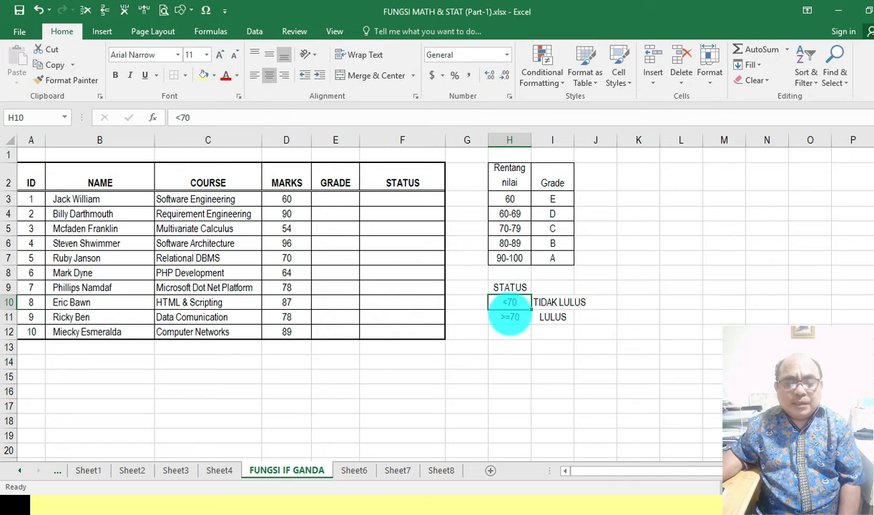
pyautogui.press('Right')
pyautogui.click(510, 315)
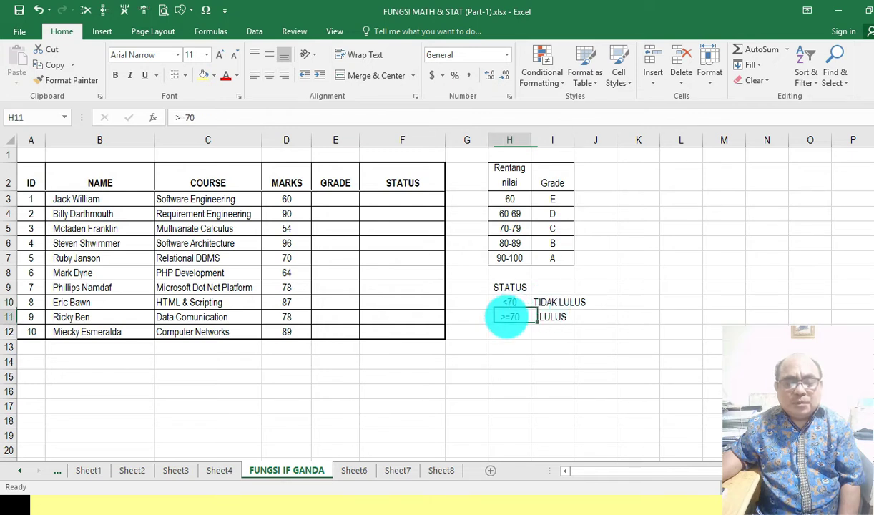
pyautogui.click(551, 319)
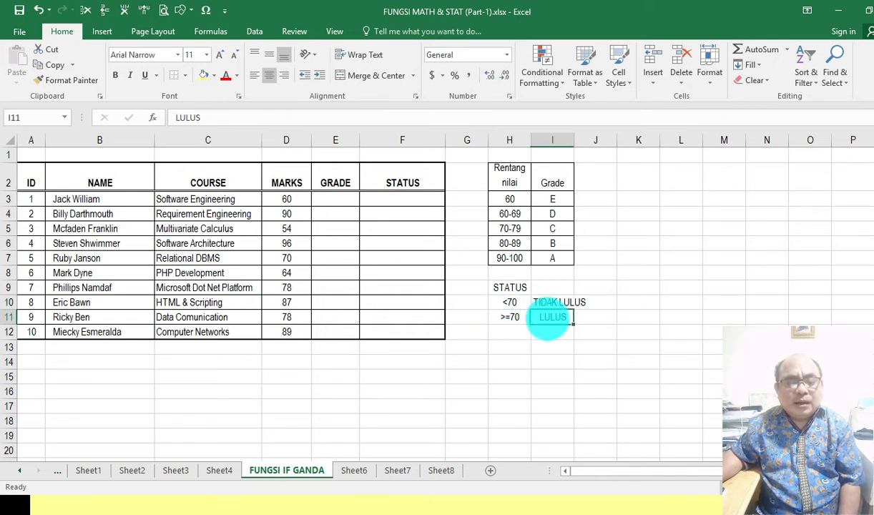
pyautogui.click(336, 202)
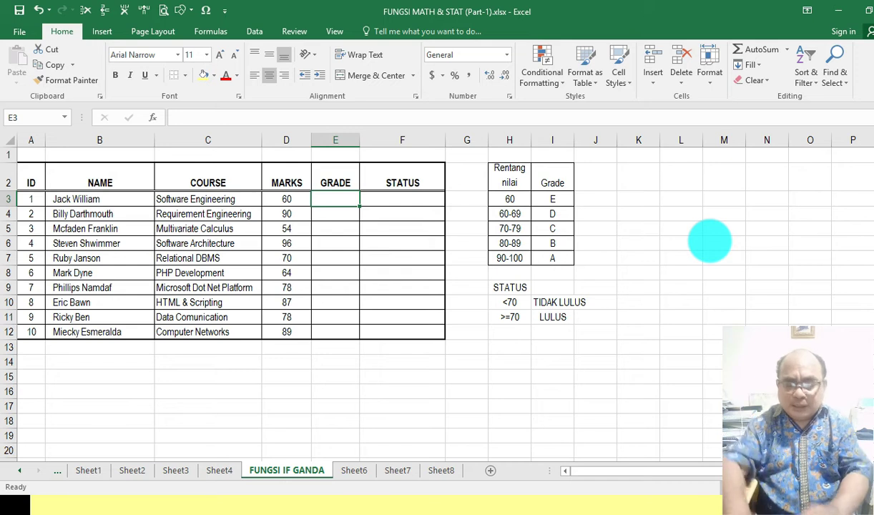
pyautogui.write('=')
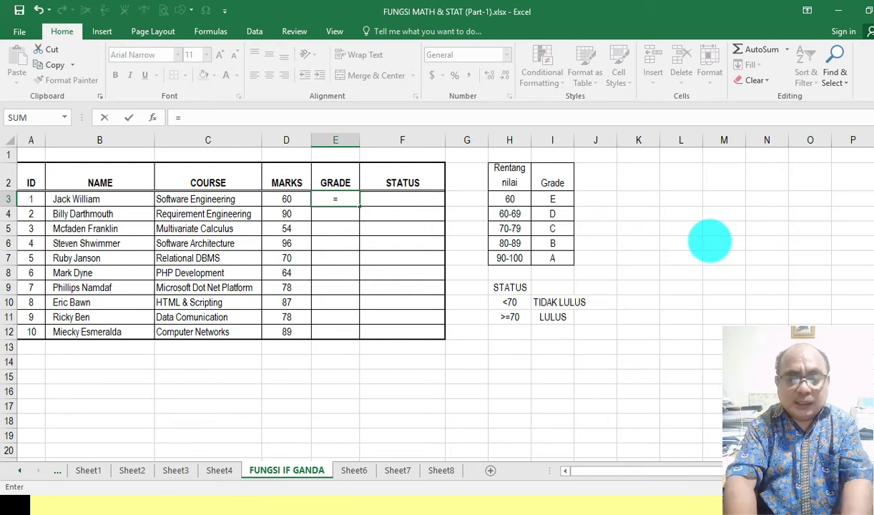
pyautogui.write('if')
pyautogui.press('Tab')
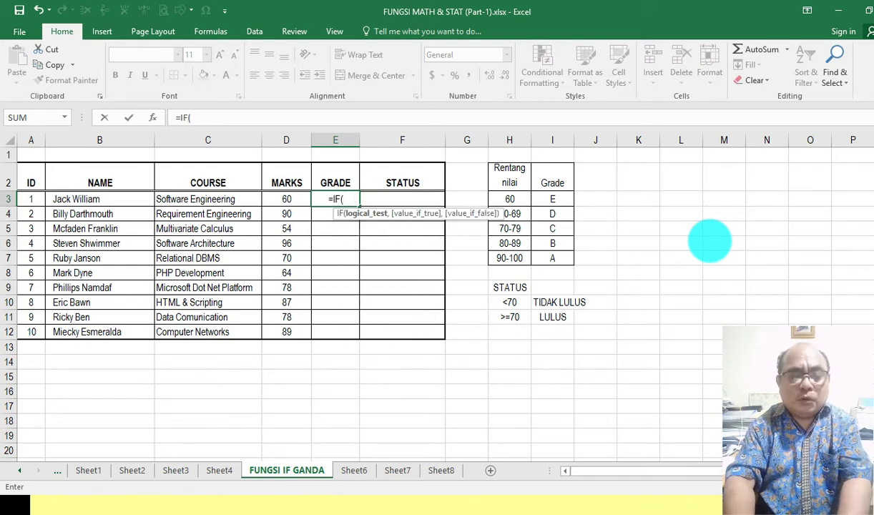
pyautogui.write('D')
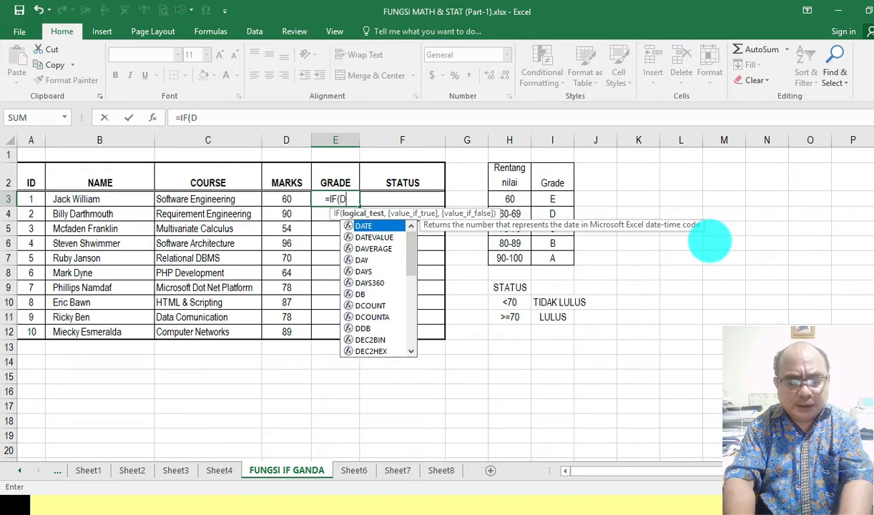
pyautogui.write('3')
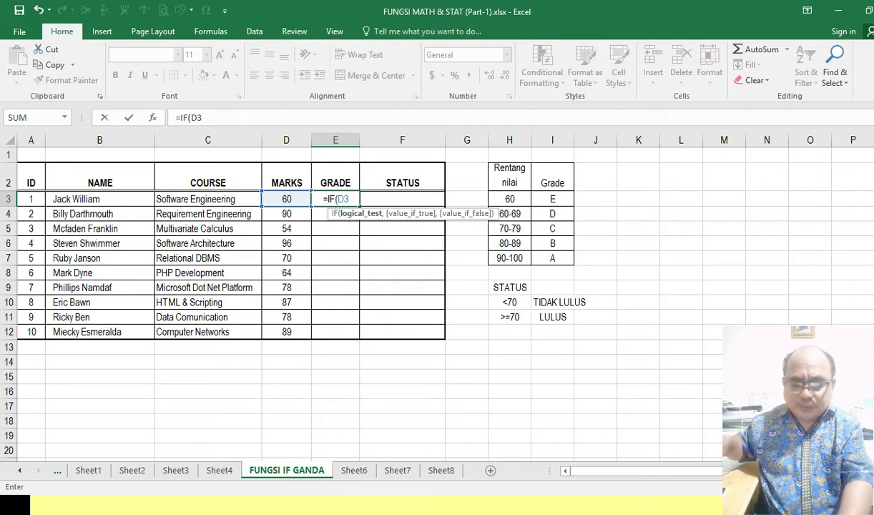
pyautogui.write('=6')
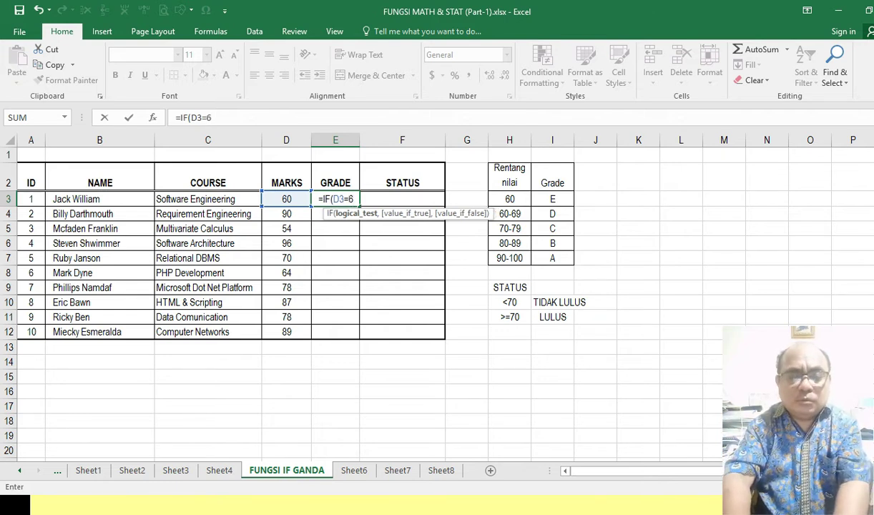
pyautogui.press('BackSpace')
pyautogui.press('BackSpace')
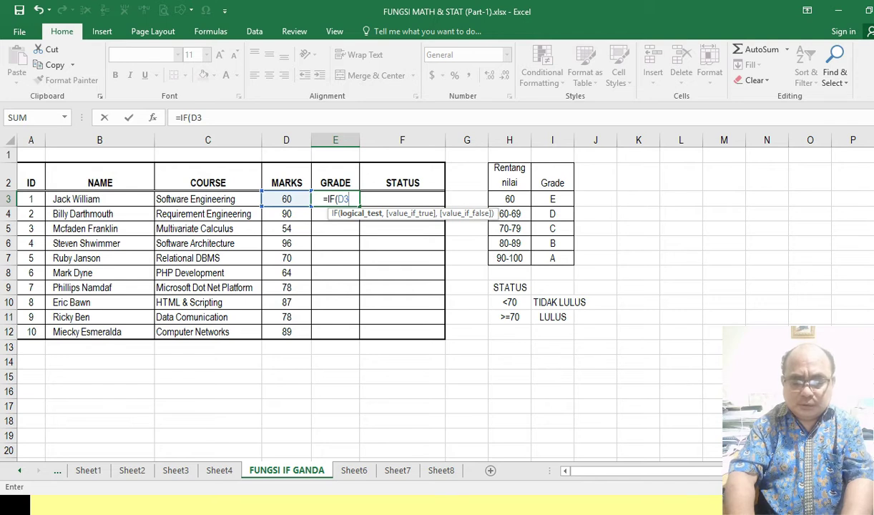
pyautogui.write(',')
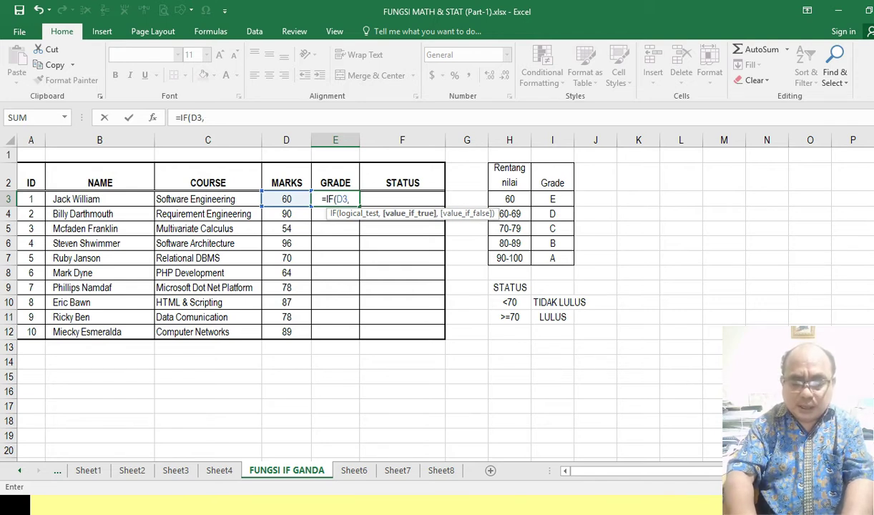
pyautogui.write('=')
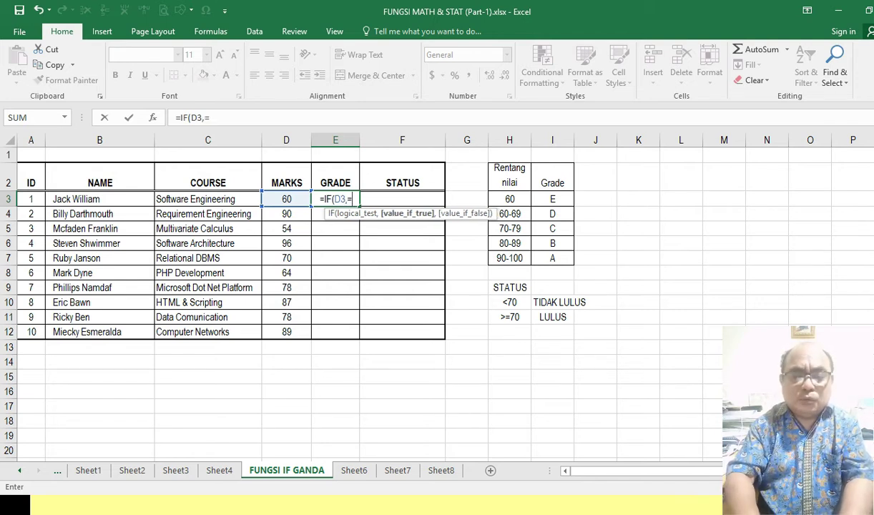
pyautogui.press('BackSpace')
pyautogui.press('BackSpace')
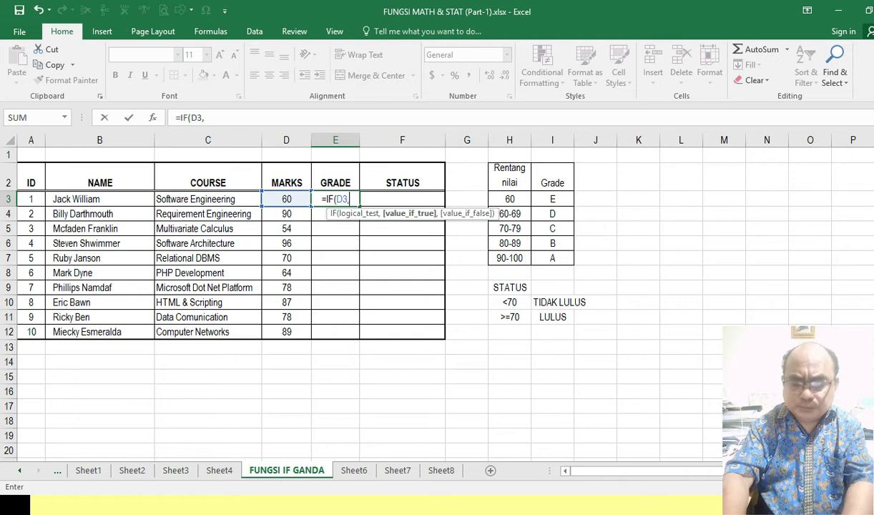
pyautogui.write('<')
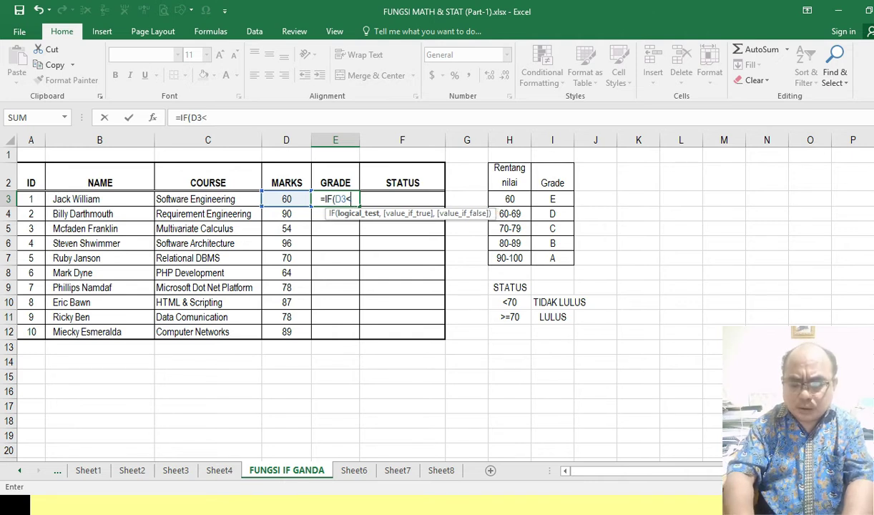
pyautogui.write('=')
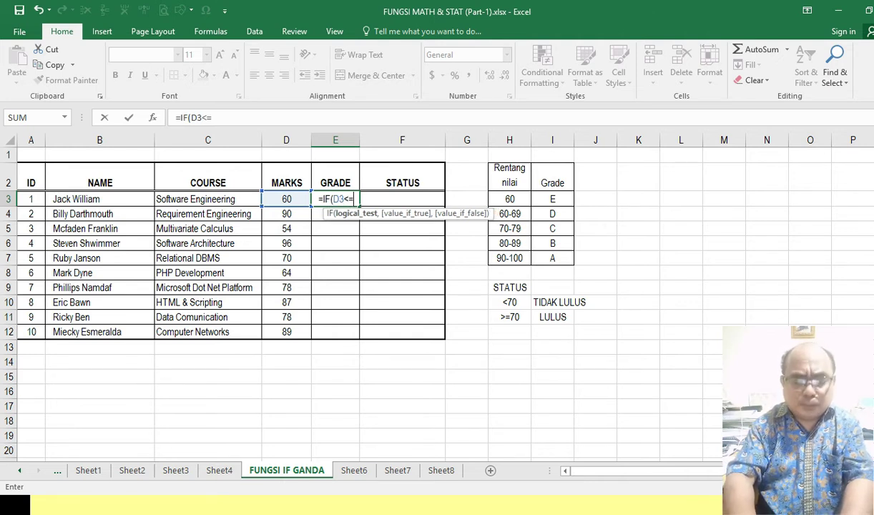
pyautogui.write('60')
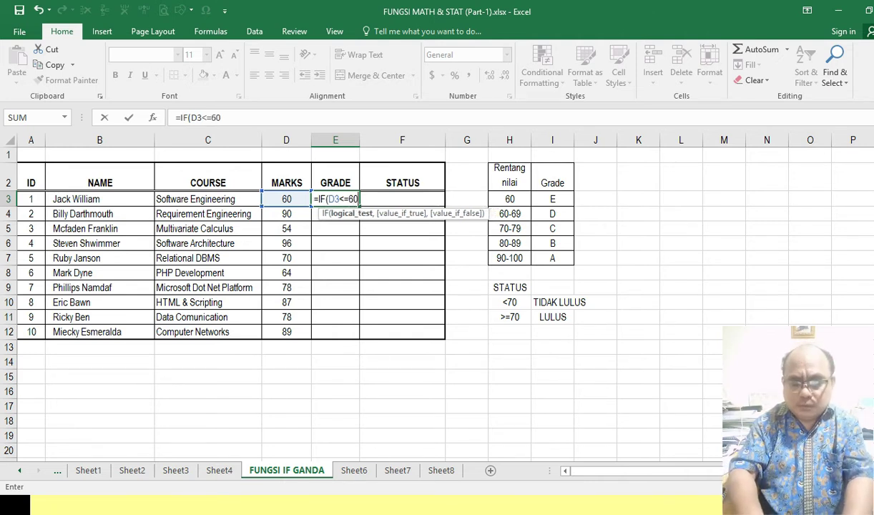
pyautogui.write(',')
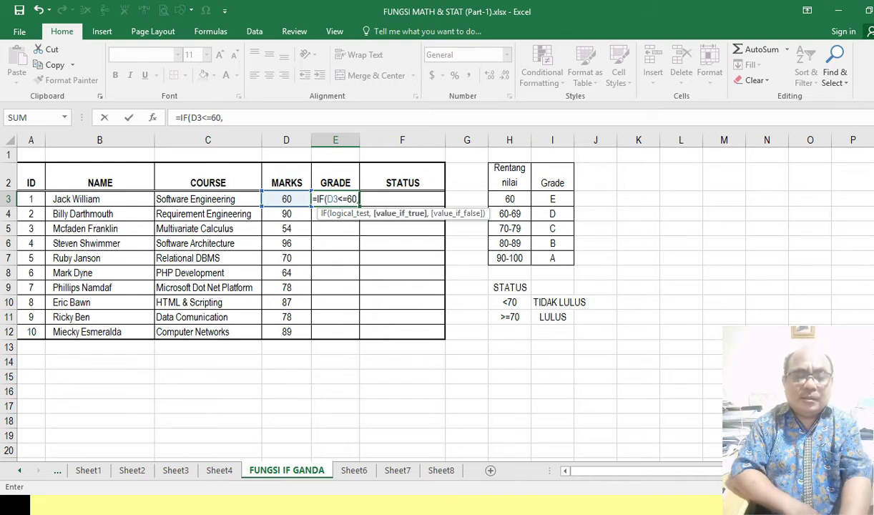
pyautogui.write('"')
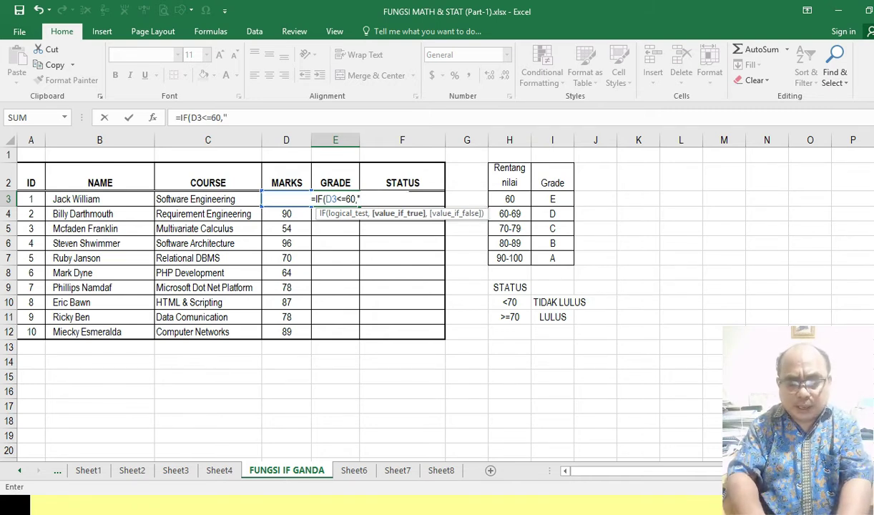
pyautogui.write('e')
pyautogui.press('BackSpace')
pyautogui.write('E')
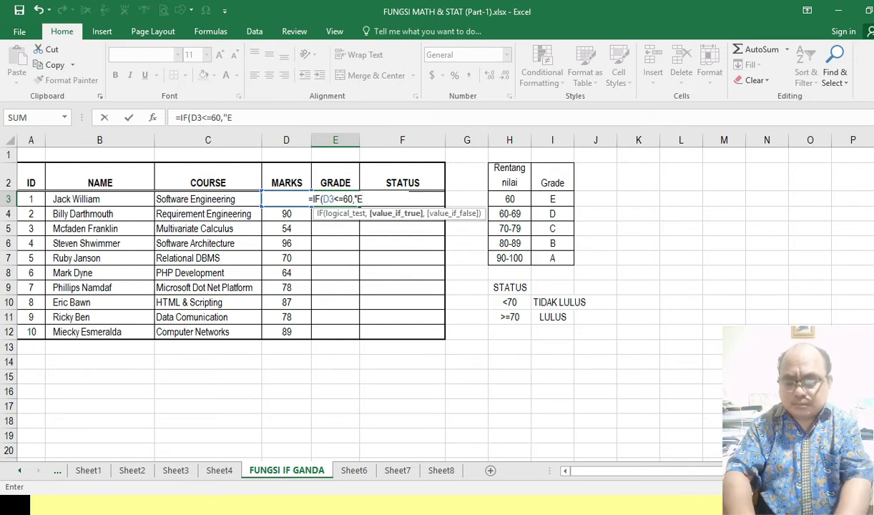
pyautogui.write('"')
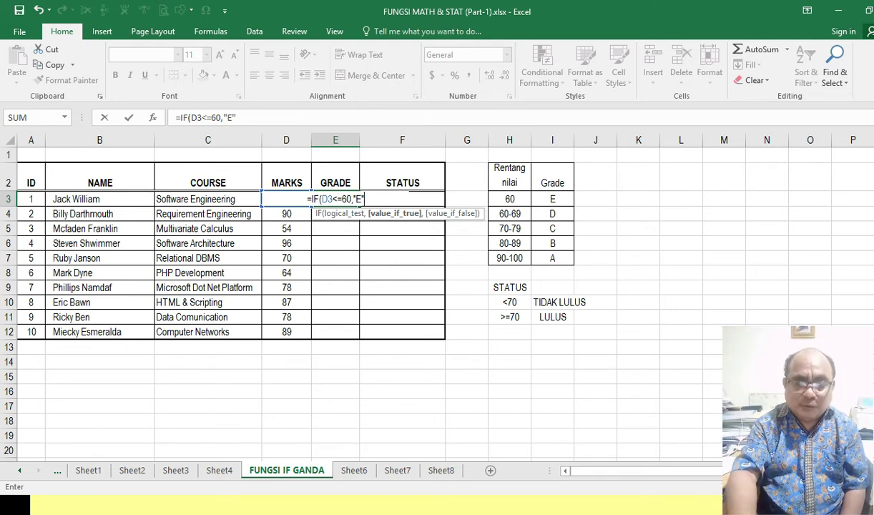
pyautogui.write(',')
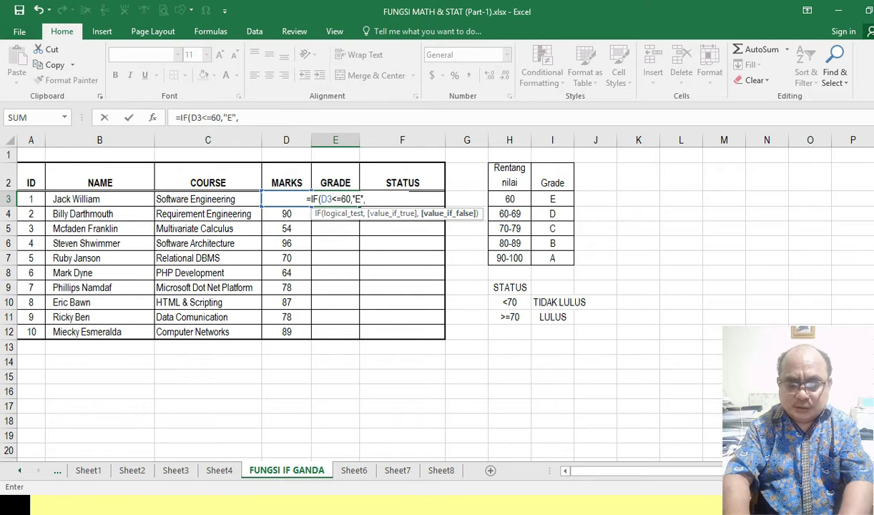
pyautogui.write('IF')
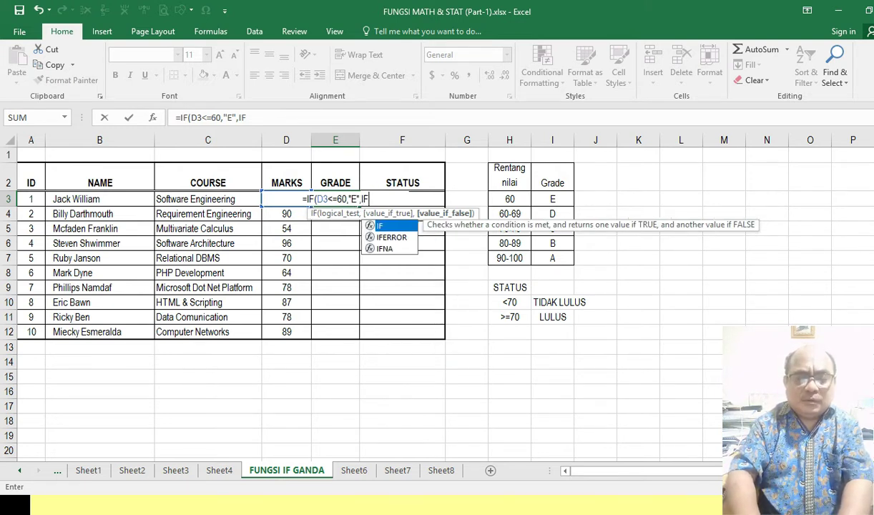
pyautogui.write('(')
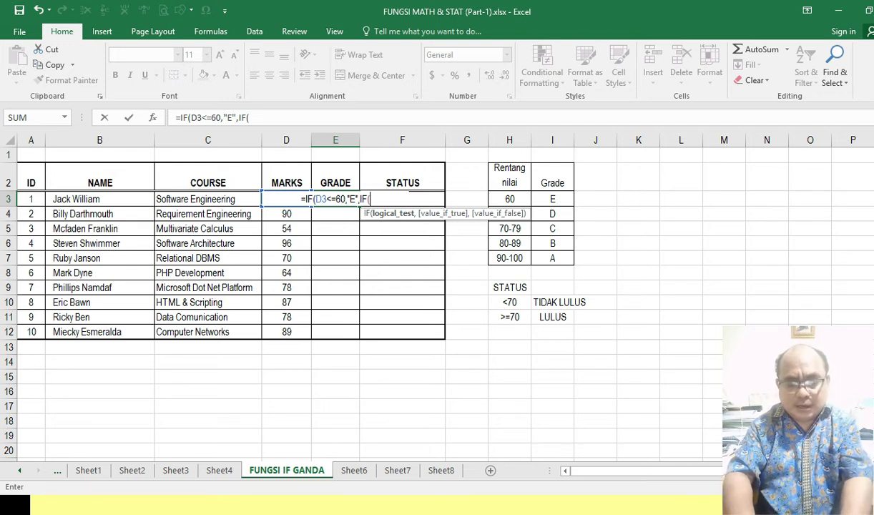
pyautogui.write('D')
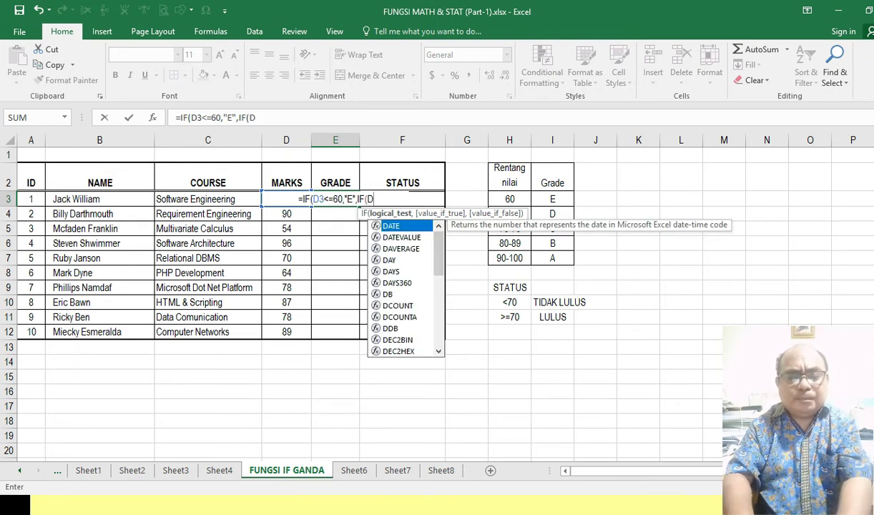
pyautogui.write('3')
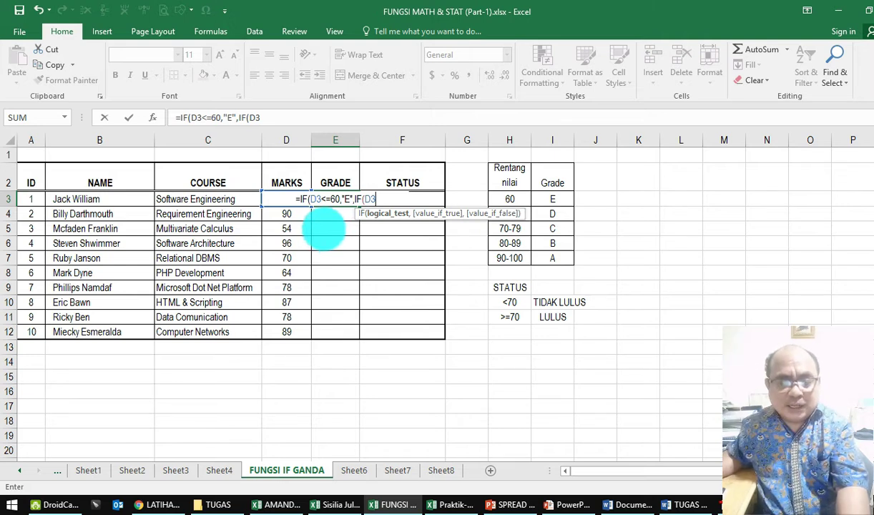
pyautogui.press('Escape')
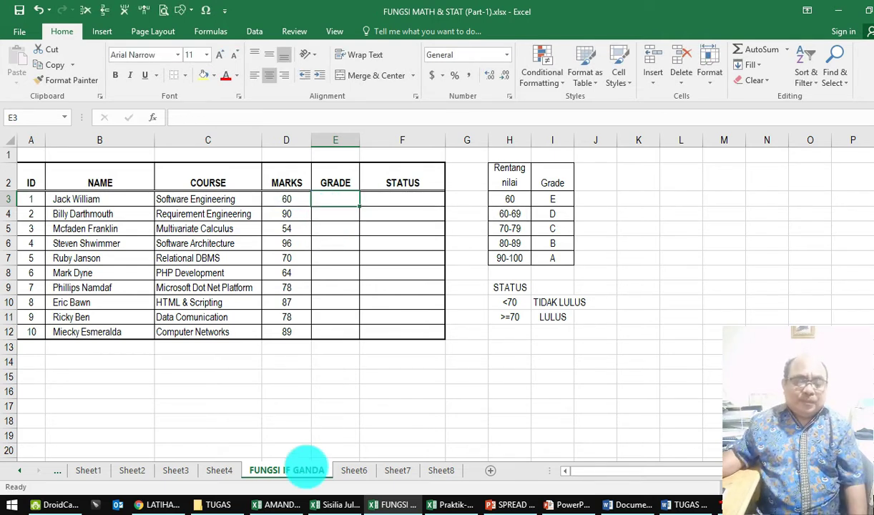
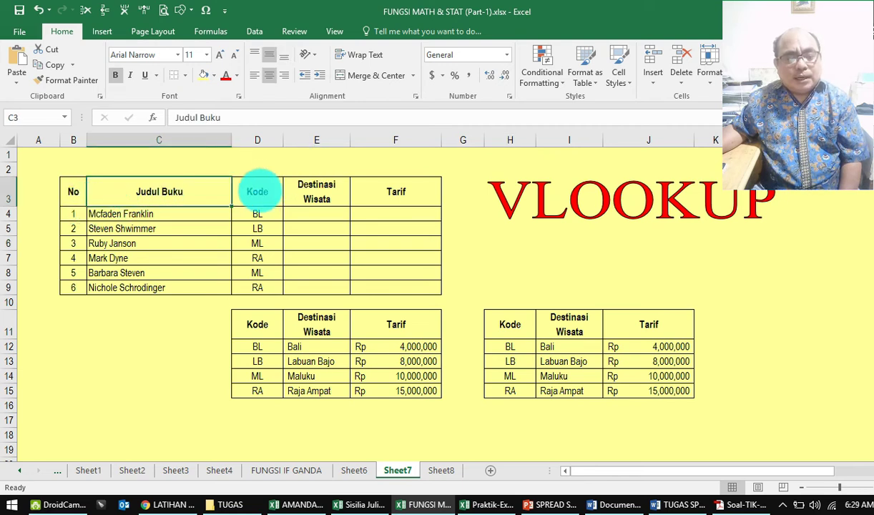
# - Examine the main table on Sheet7, including the codes in D4:D9 and the empty Destinasi Wisata and Tarif columns
pyautogui.click(256, 190)
pyautogui.moveTo(76, 191); pyautogui.dragTo(142, 292)
pyautogui.click(147, 217)
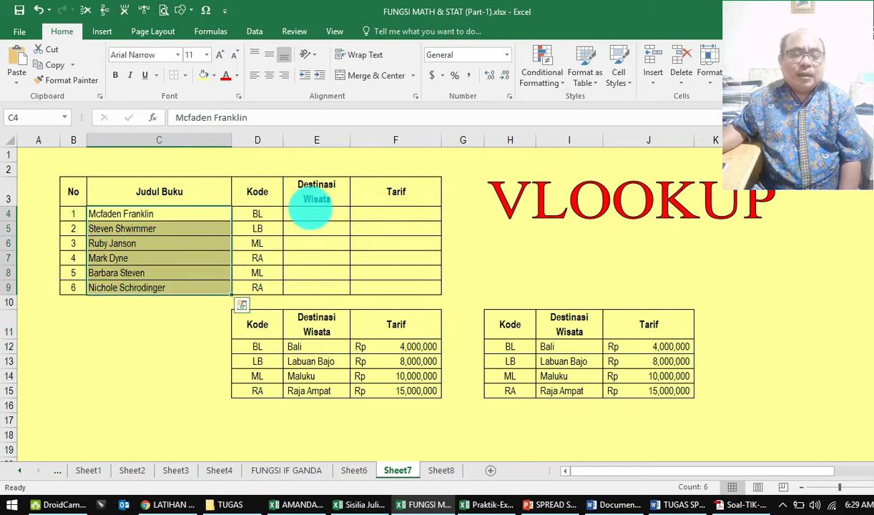
pyautogui.click(334, 232)
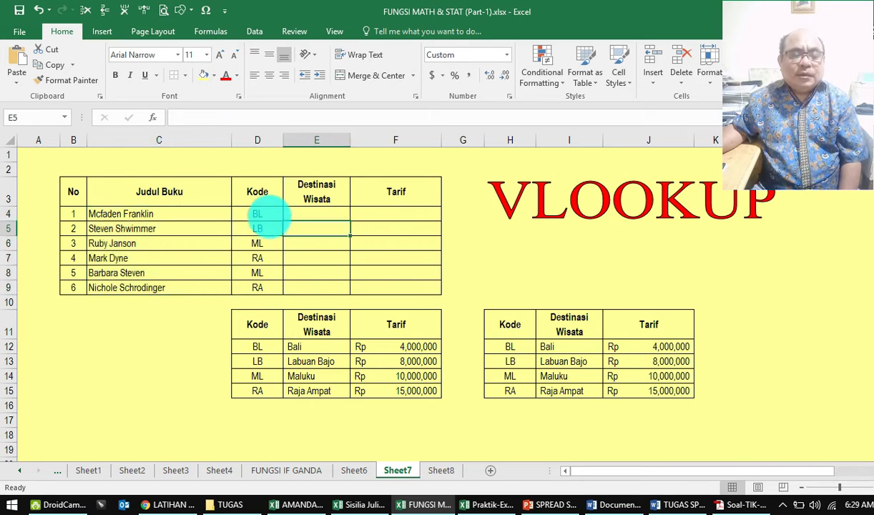
pyautogui.click(268, 214)
pyautogui.moveTo(269, 215); pyautogui.dragTo(268, 285)
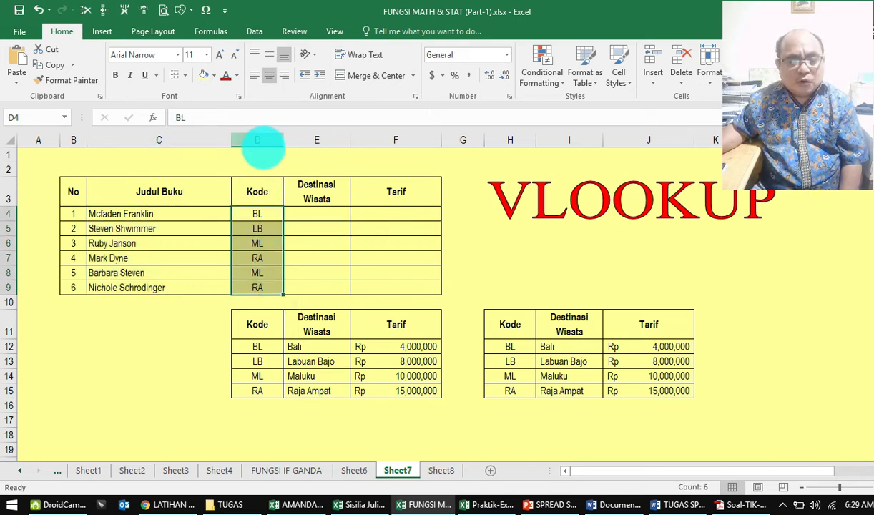
pyautogui.moveTo(318, 188); pyautogui.dragTo(329, 286)
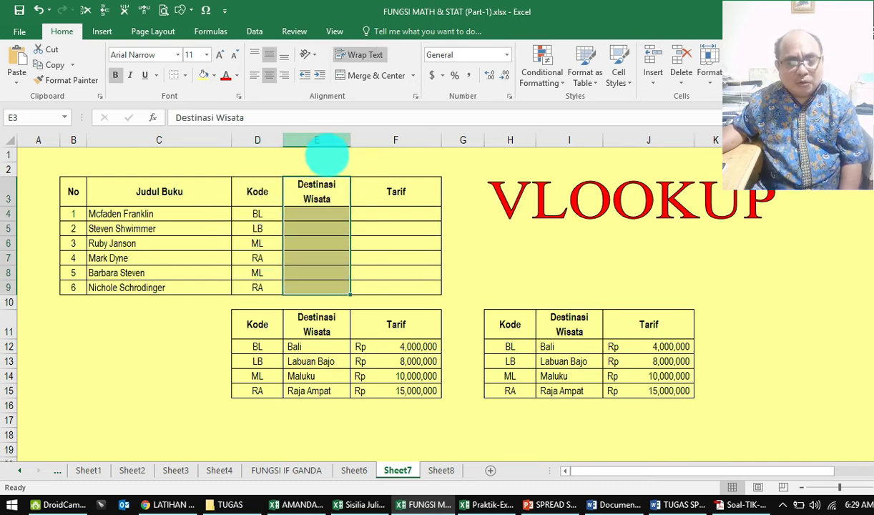
pyautogui.moveTo(395, 216); pyautogui.dragTo(399, 290)
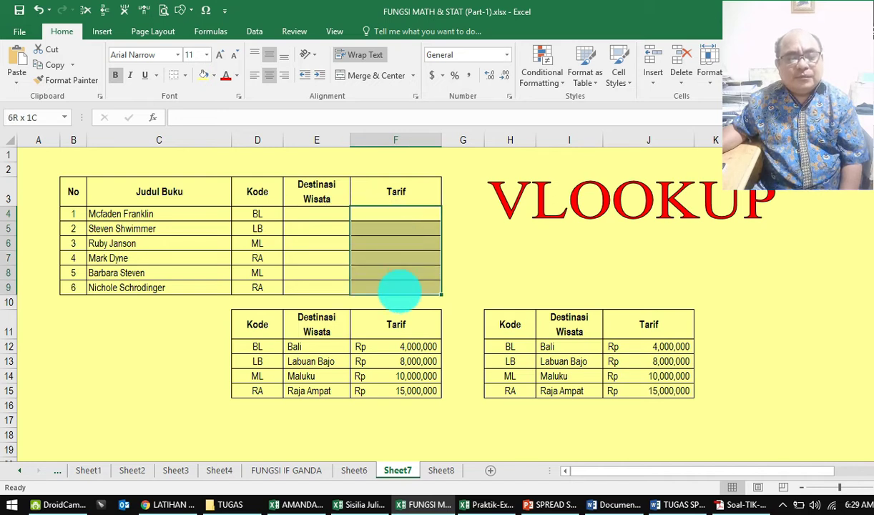
pyautogui.moveTo(399, 290); pyautogui.dragTo(399, 289)
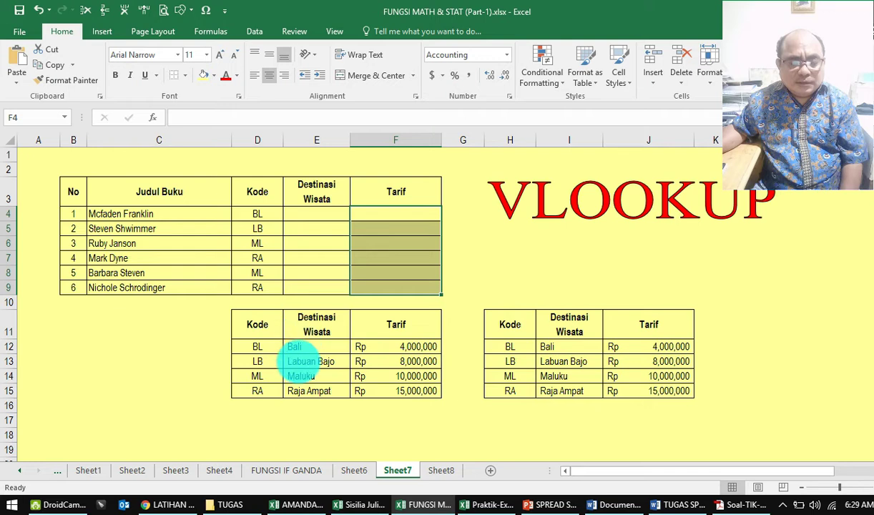
# - Examine the reference table in D11:F15 to see how each Kode relates to its Destinasi Wisata and Tarif for VLOOKUP
pyautogui.click(326, 330)
pyautogui.click(255, 346)
pyautogui.click(263, 328)
pyautogui.click(258, 346)
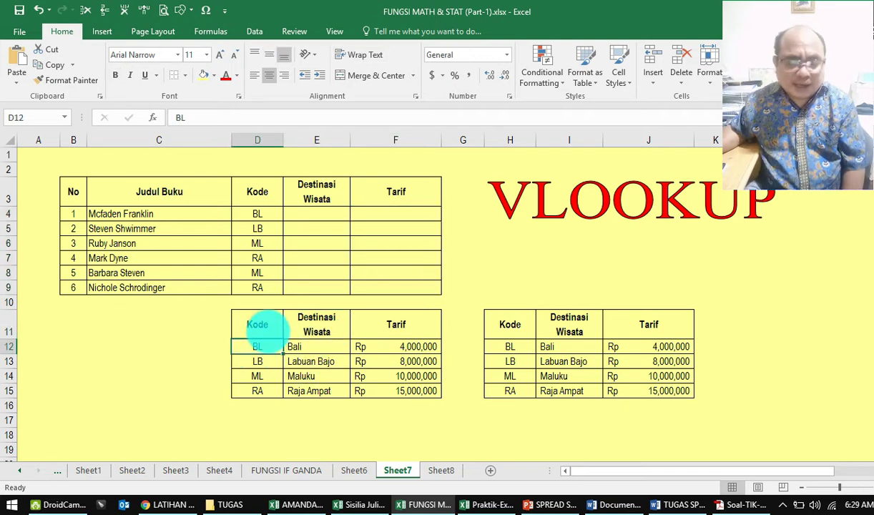
pyautogui.click(261, 330)
pyautogui.click(309, 328)
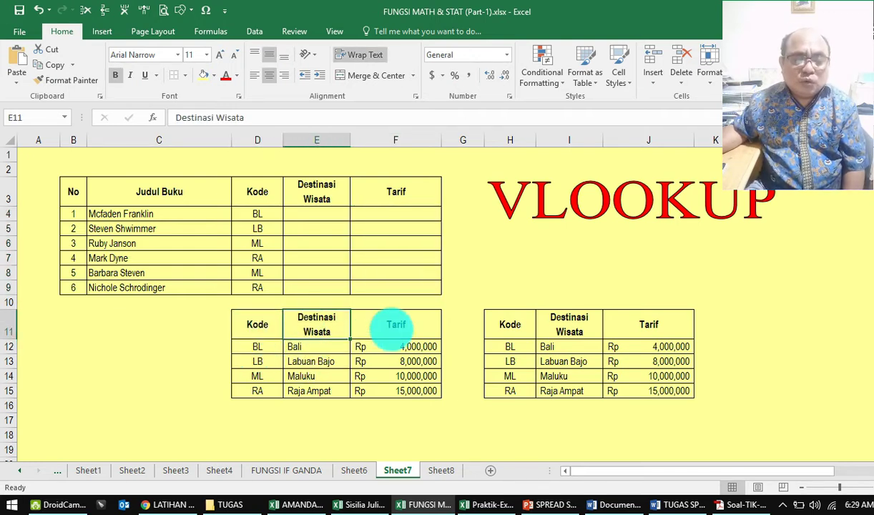
pyautogui.click(396, 331)
pyautogui.click(379, 349)
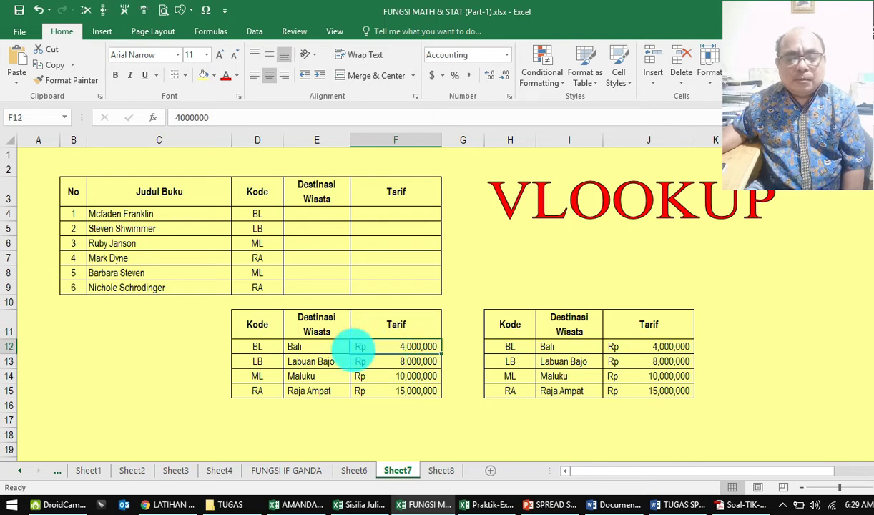
pyautogui.click(294, 346)
pyautogui.click(255, 349)
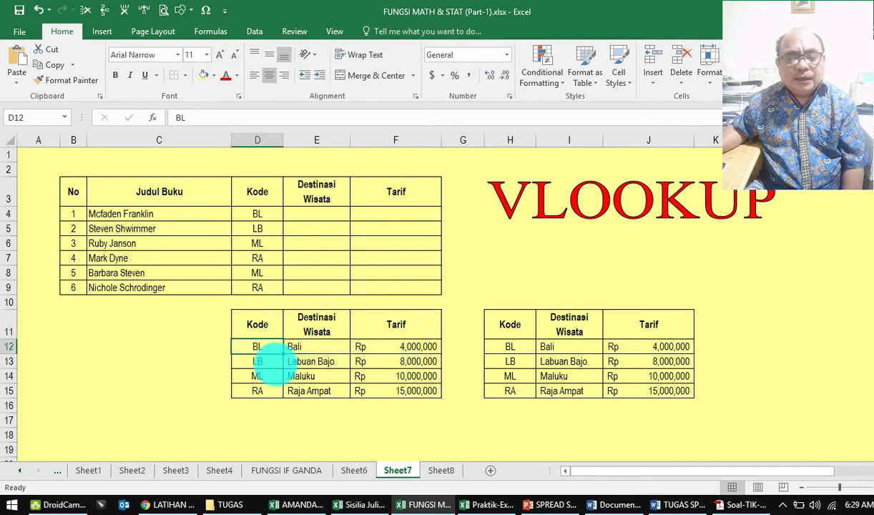
pyautogui.click(523, 202)
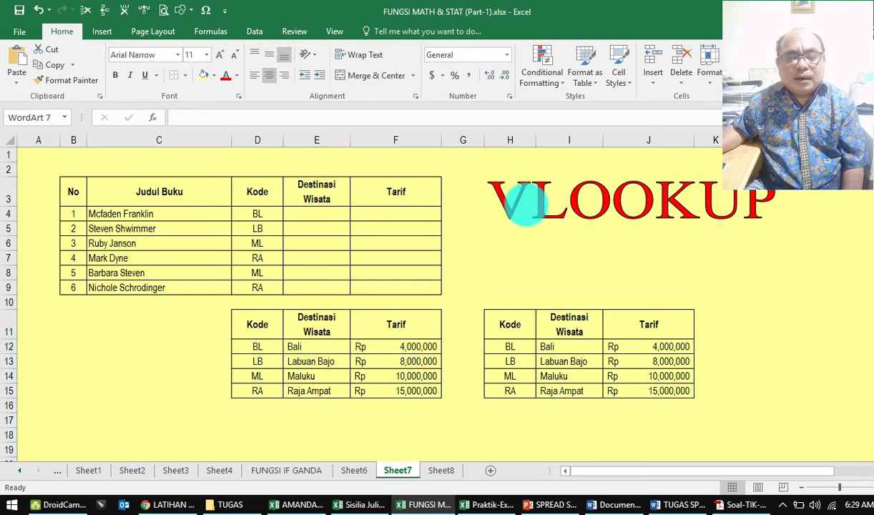
# - Assign the name Tabel_1 to the reference data in D12:F15, leaving out its header row
pyautogui.click(525, 231)
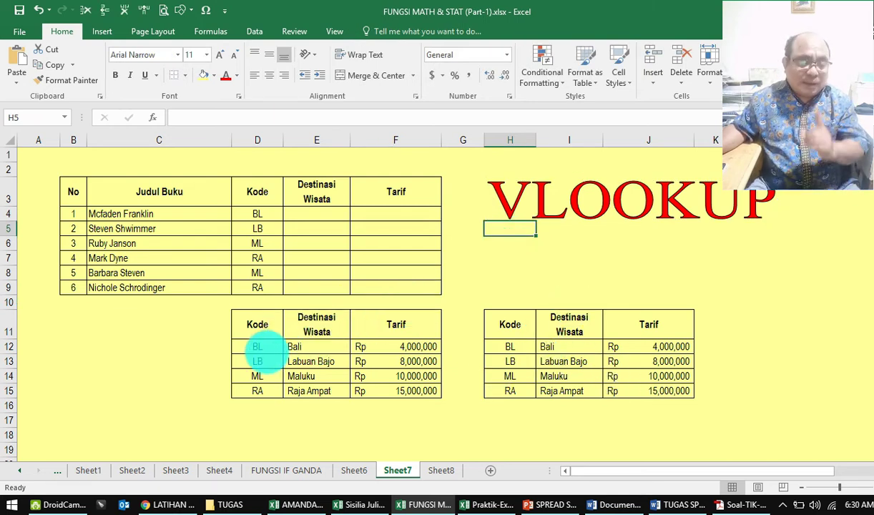
pyautogui.moveTo(256, 348); pyautogui.dragTo(410, 390)
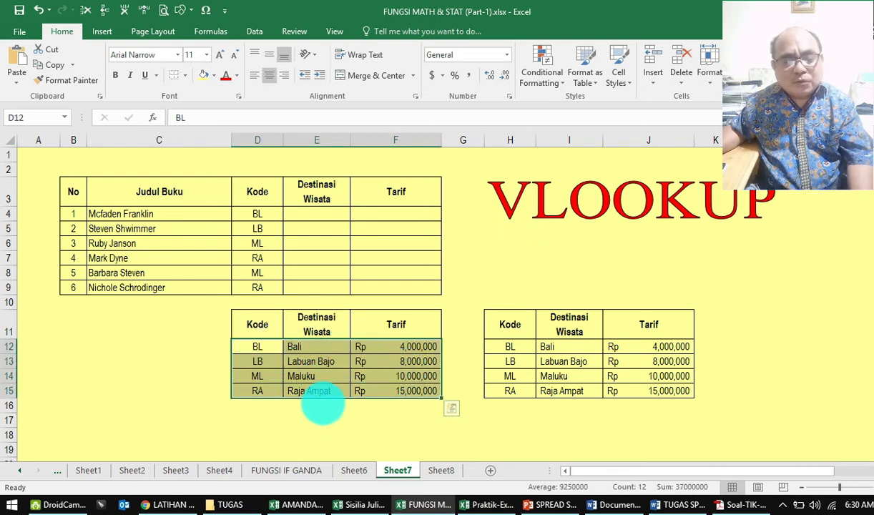
pyautogui.click(323, 405)
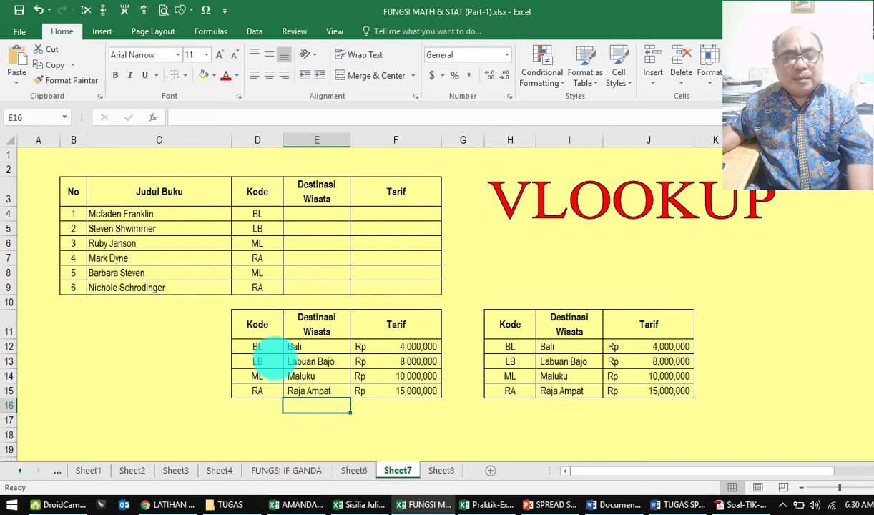
pyautogui.click(257, 347)
pyautogui.moveTo(257, 348); pyautogui.dragTo(413, 393)
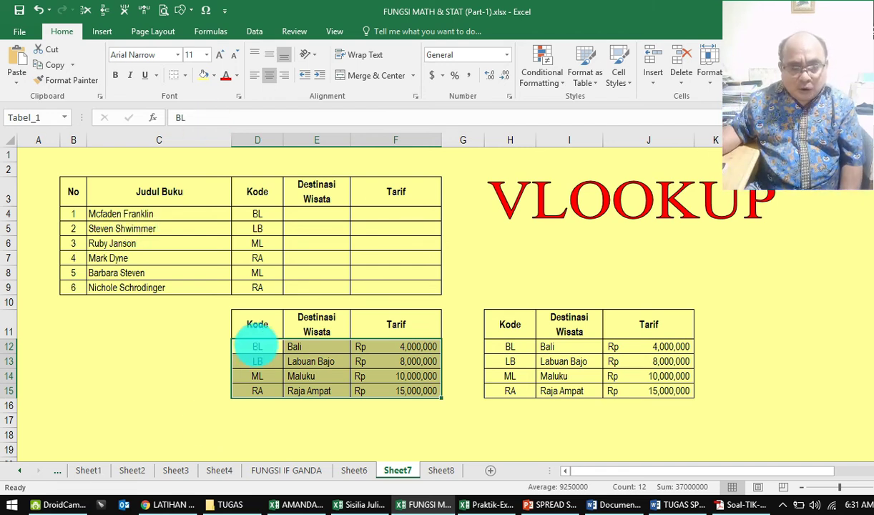
# - Examine which name or cell reference identifies the whole reference range D12:F15 compared with single cells inside it
pyautogui.moveTo(257, 346); pyautogui.dragTo(393, 390)
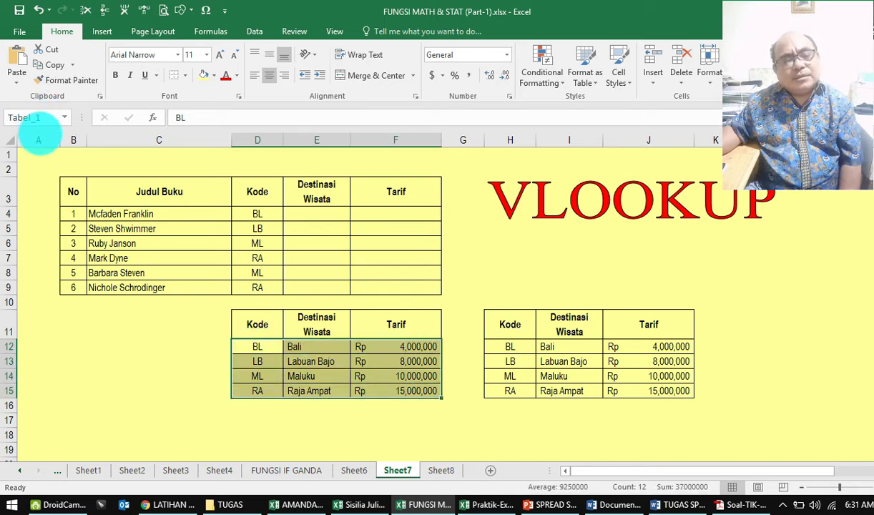
pyautogui.click(173, 345)
pyautogui.moveTo(254, 345); pyautogui.dragTo(392, 395)
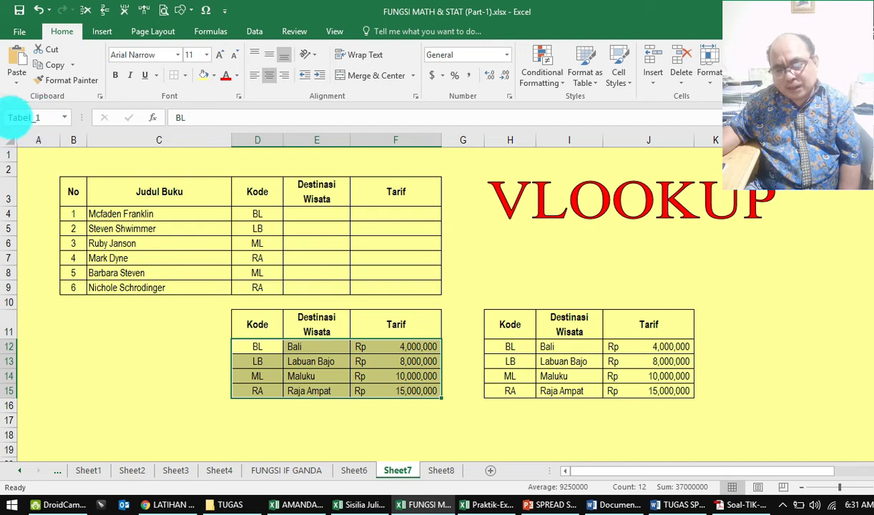
pyautogui.click(301, 375)
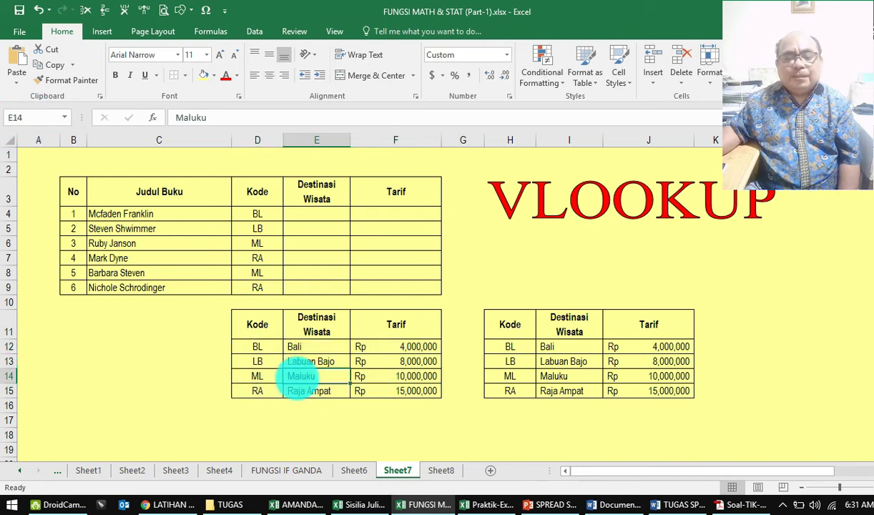
pyautogui.click(277, 345)
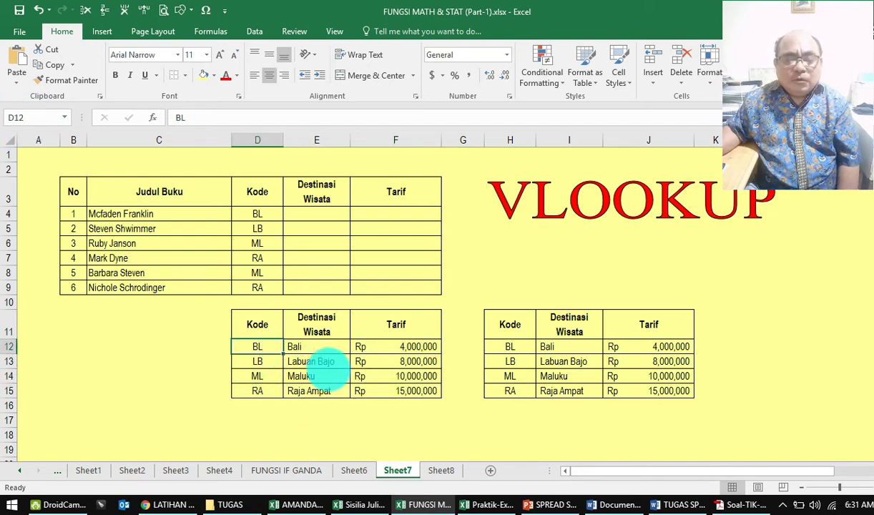
pyautogui.click(327, 373)
pyautogui.click(286, 349)
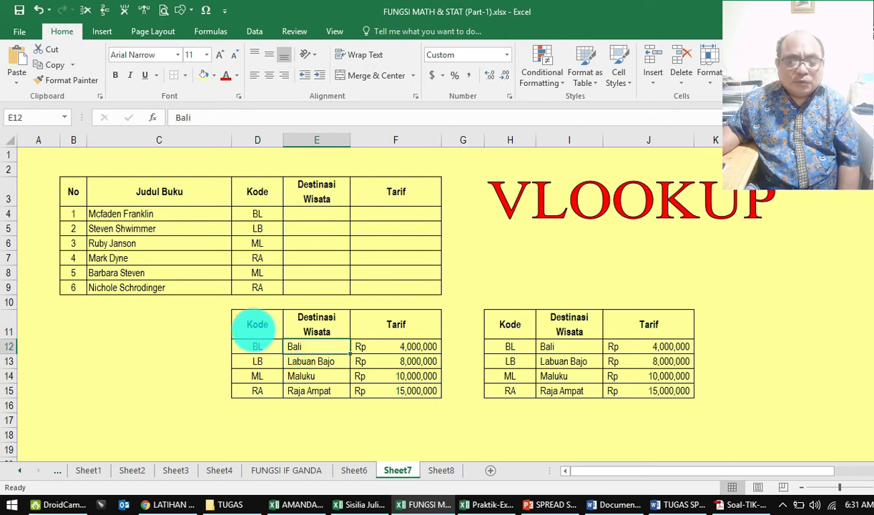
pyautogui.moveTo(256, 347); pyautogui.dragTo(418, 391)
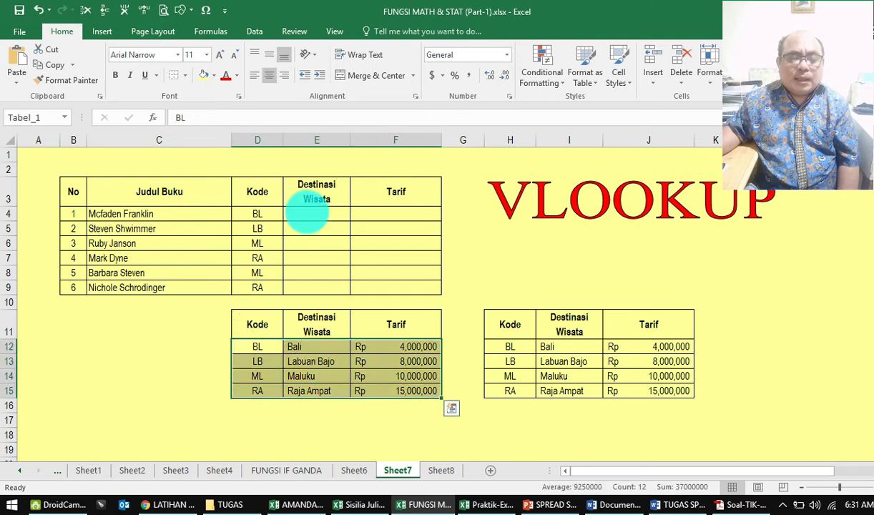
pyautogui.click(307, 212)
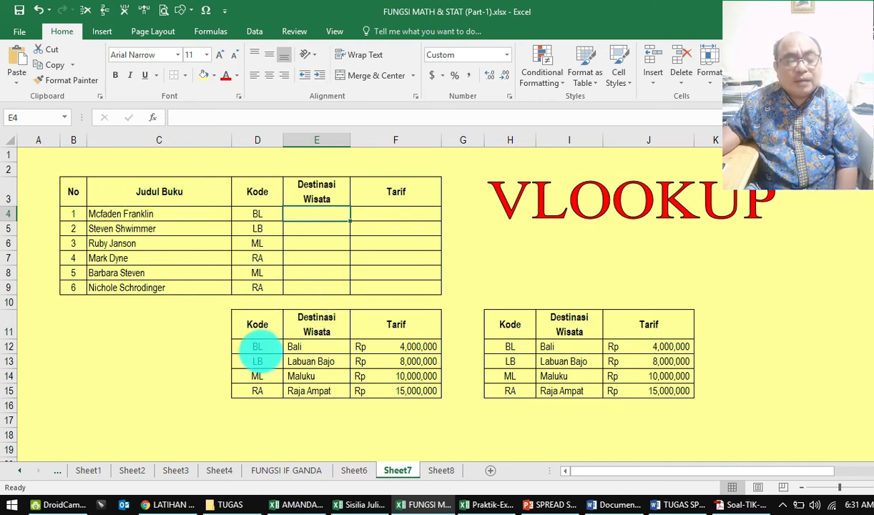
pyautogui.moveTo(258, 348); pyautogui.dragTo(370, 389)
pyautogui.click(347, 391)
pyautogui.click(332, 406)
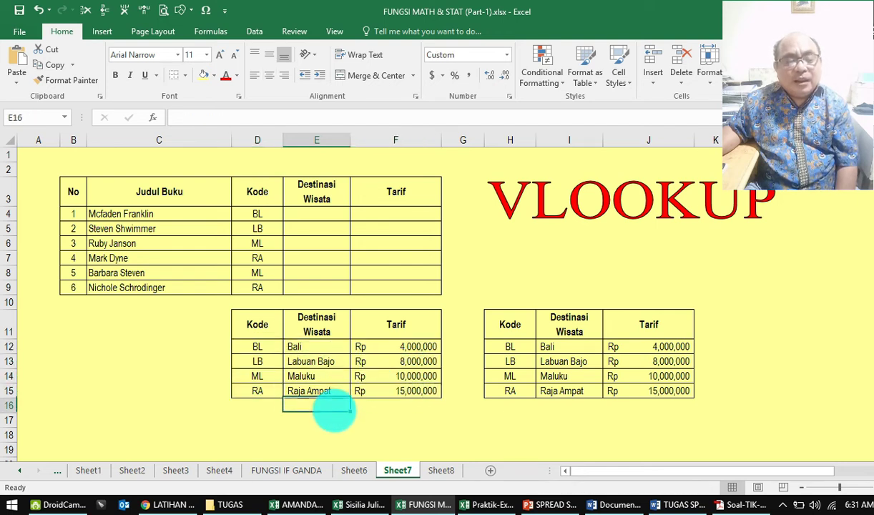
# - Enter =VLOOKUP(D4,Tabel_1,2,TRUE) in E4 to look up the first Destinasi Wisata by its Kode
pyautogui.click(307, 214)
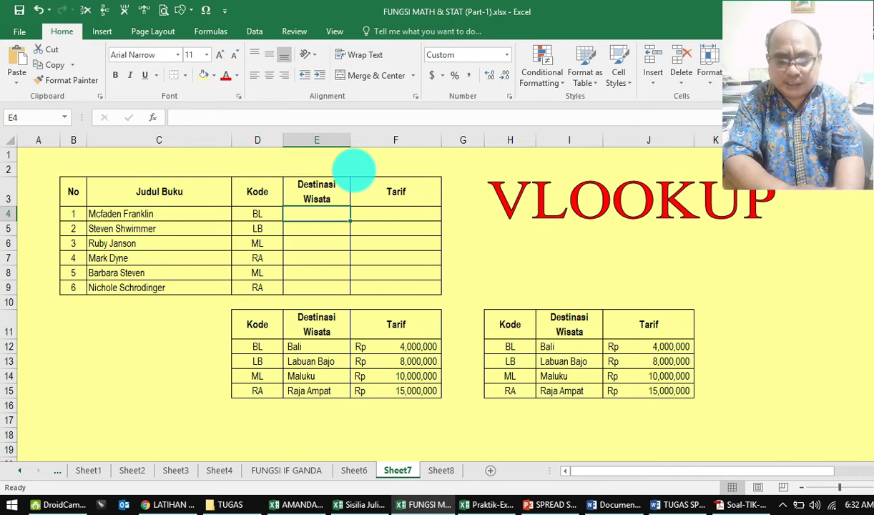
pyautogui.write('=')
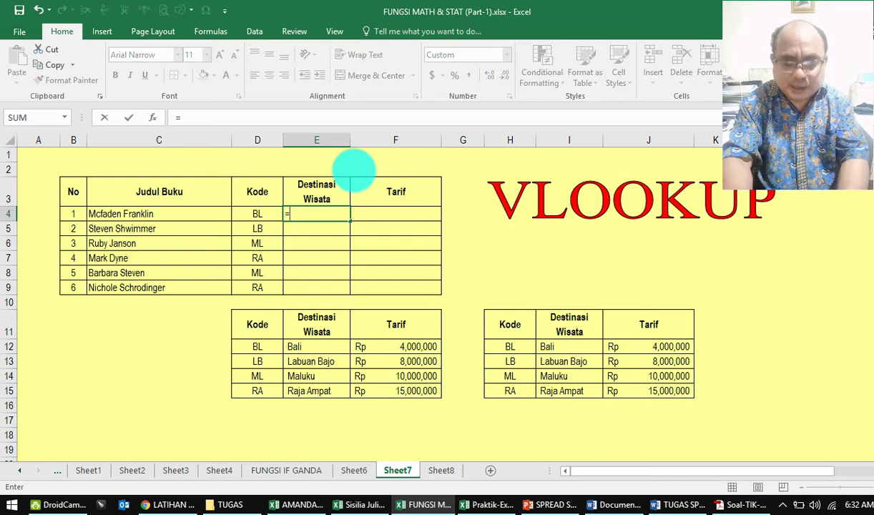
pyautogui.write('V')
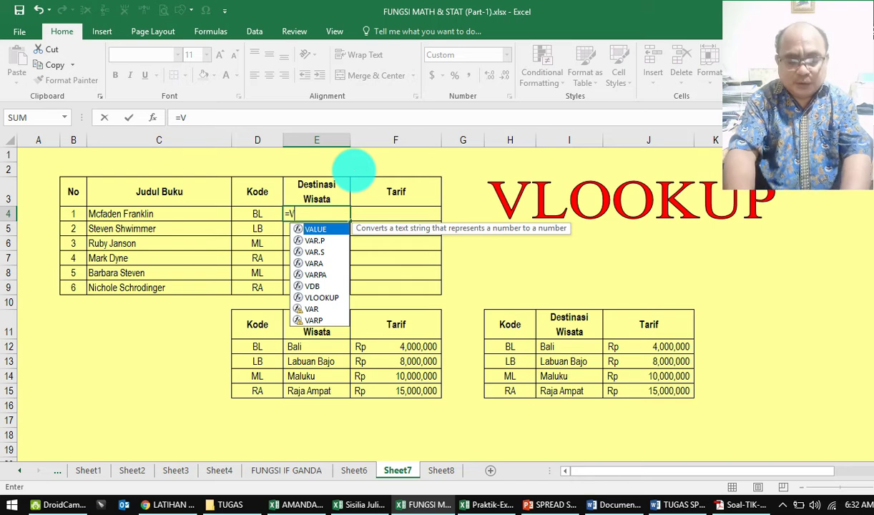
pyautogui.write('LOOK')
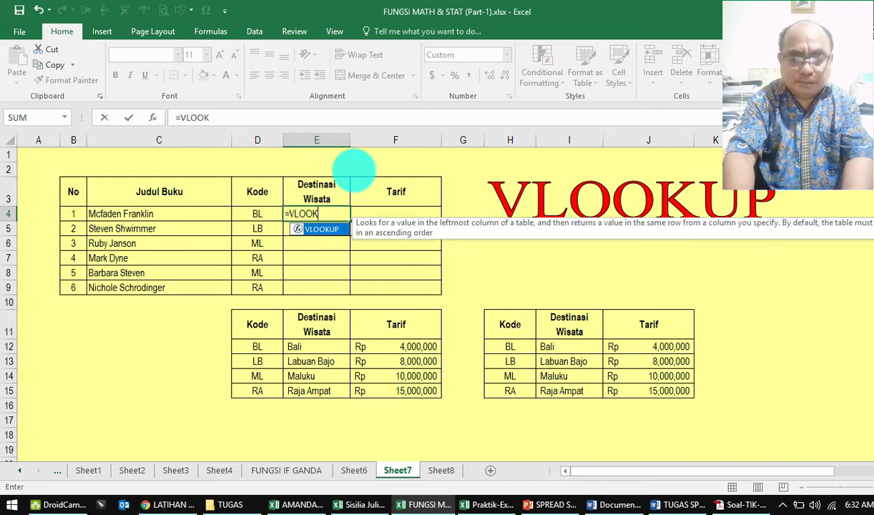
pyautogui.write('UP(')
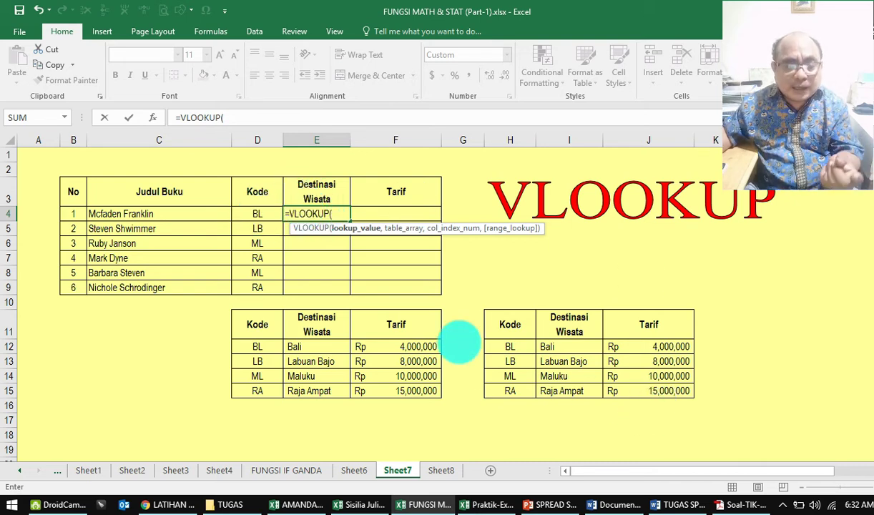
pyautogui.click(258, 215)
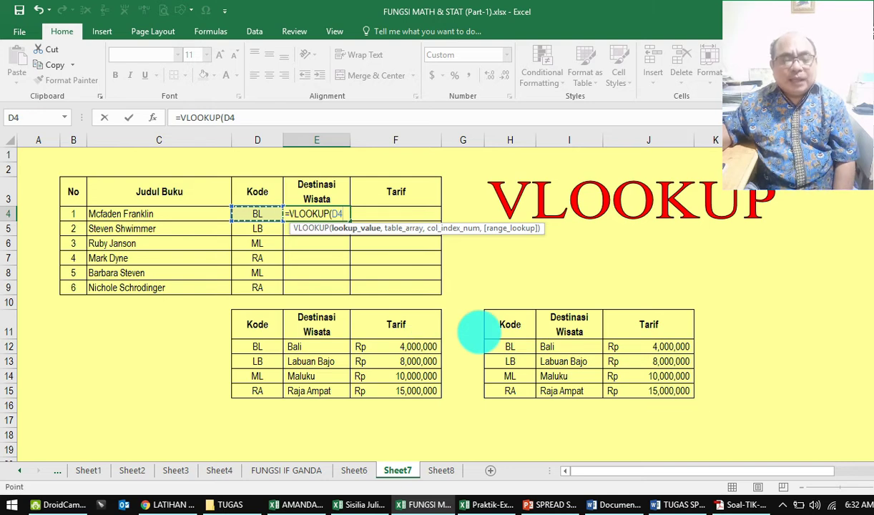
pyautogui.write(',')
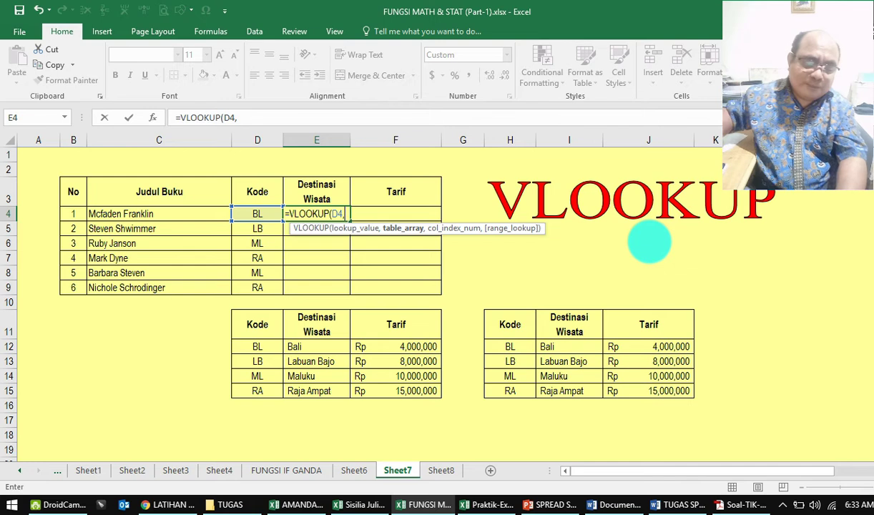
pyautogui.write('tABEL')
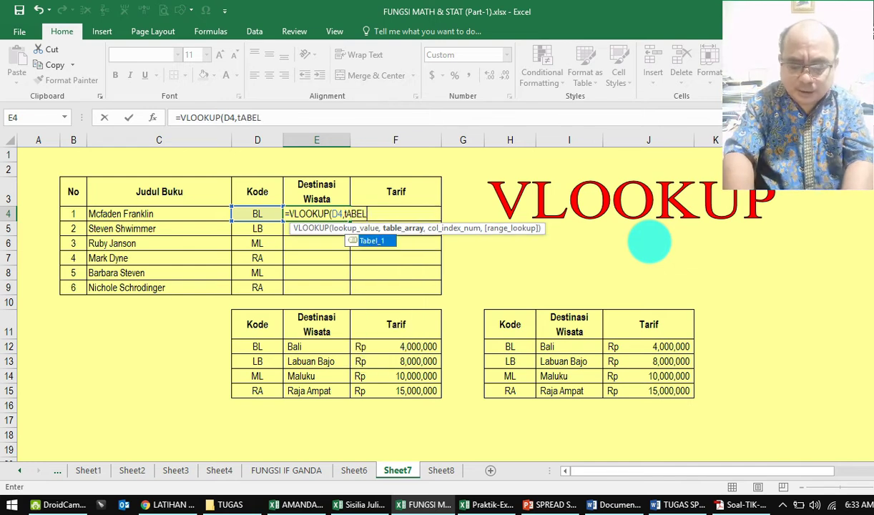
pyautogui.press('Tab')
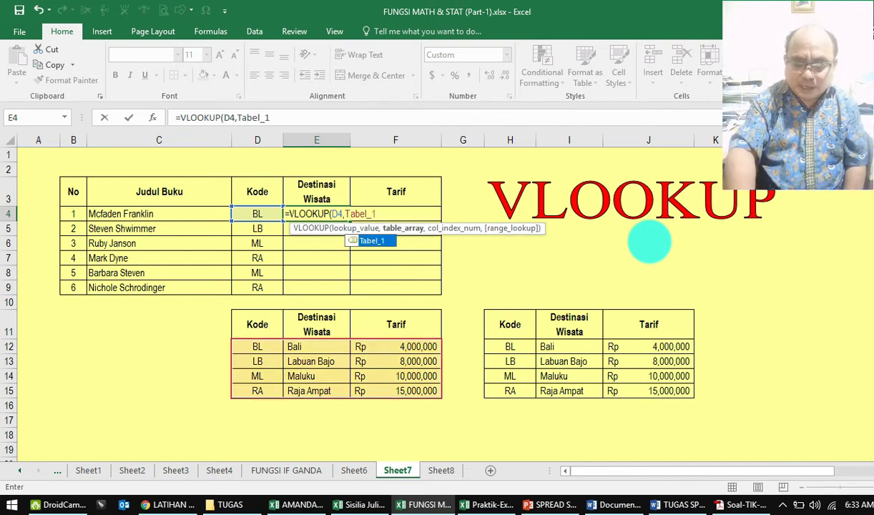
pyautogui.write(',2')
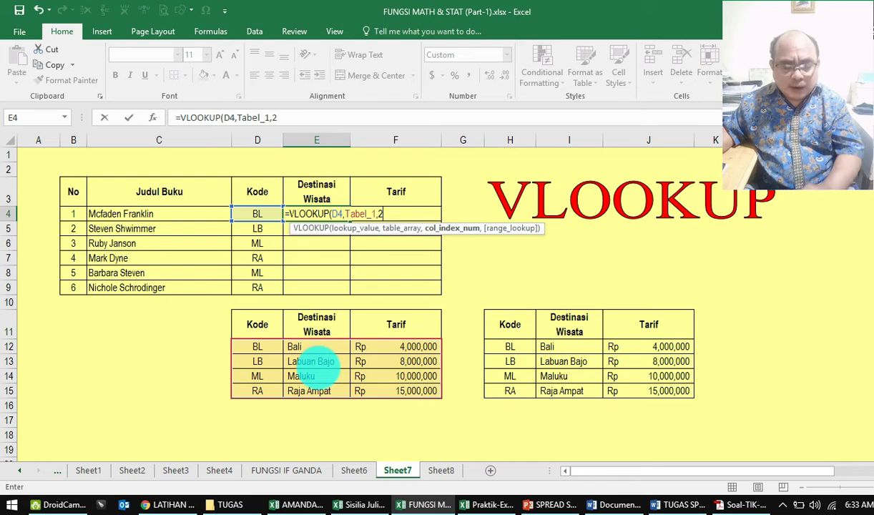
pyautogui.write(',')
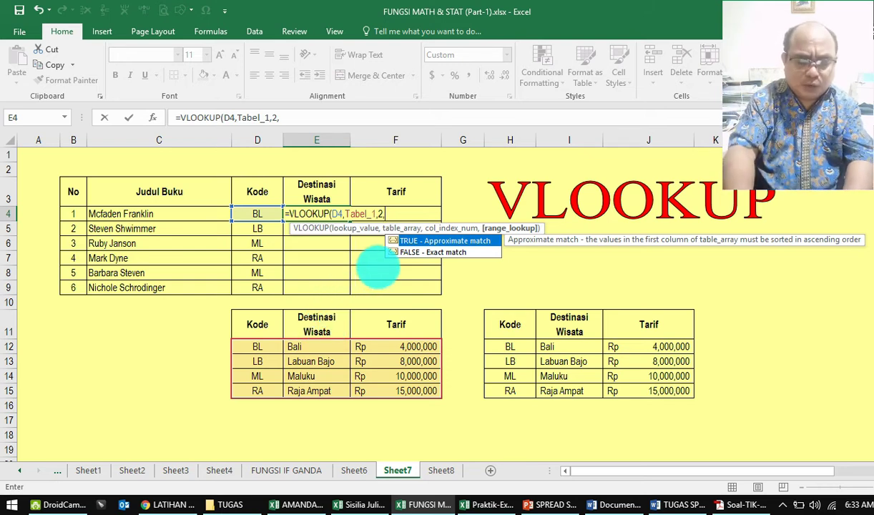
pyautogui.write('T')
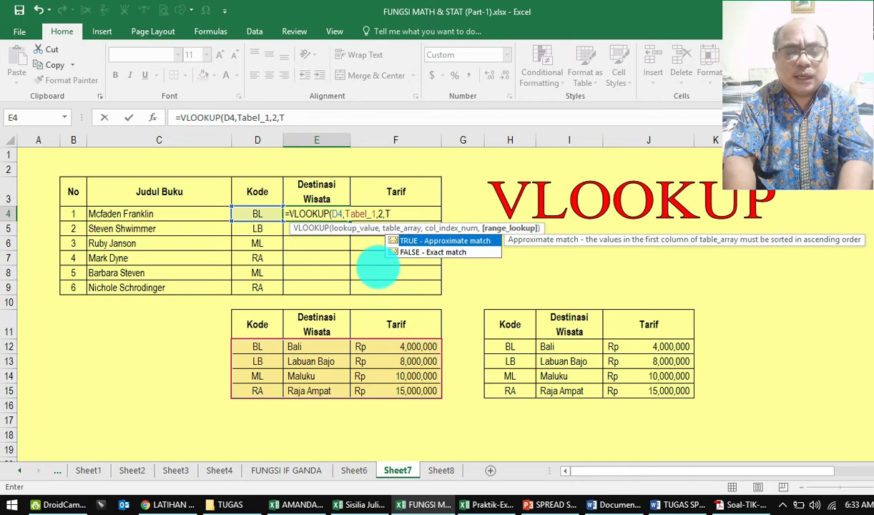
pyautogui.write('RUE')
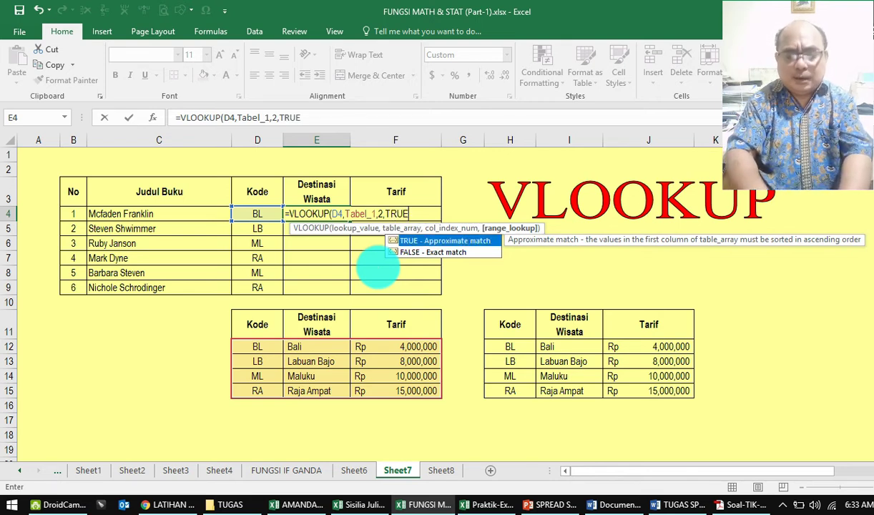
pyautogui.write(')')
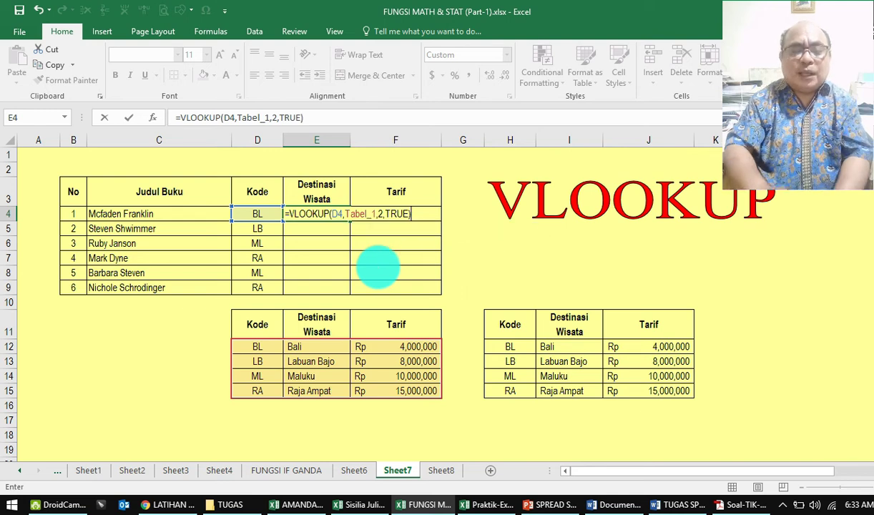
pyautogui.press('Return')
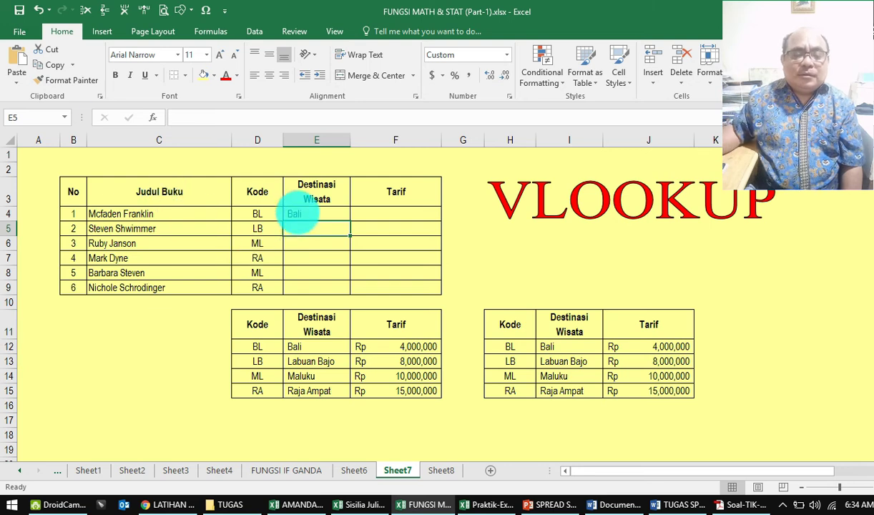
# - Copy the Destinasi Wisata formula from E4 down through E9 and check the filled cells
pyautogui.click(323, 215)
pyautogui.moveTo(348, 221); pyautogui.dragTo(351, 289)
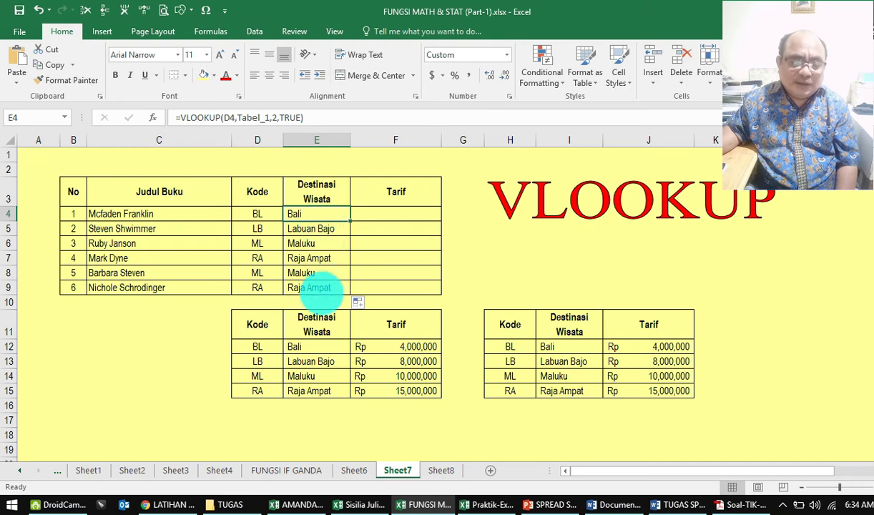
pyautogui.click(318, 228)
pyautogui.moveTo(317, 216); pyautogui.dragTo(315, 286)
pyautogui.click(317, 214)
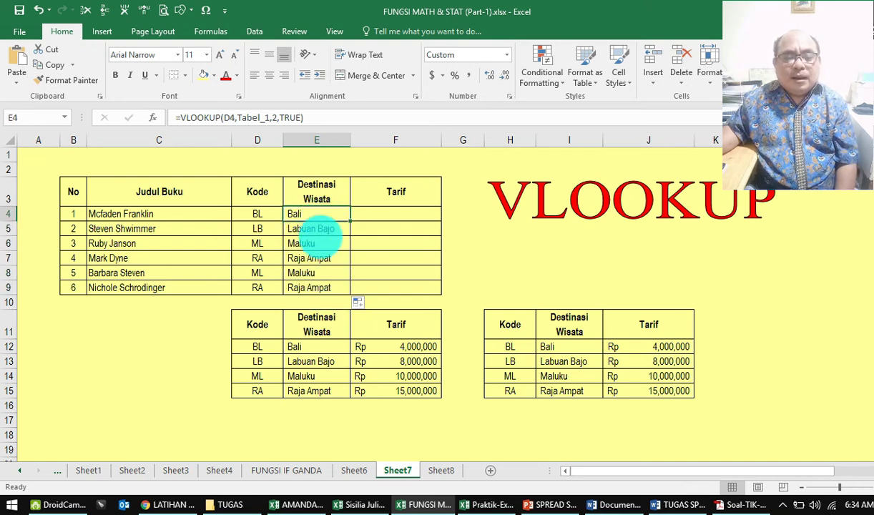
# - Compare the named reference range in D12:F15 with the duplicate reference table in H11:J15 before filling the Tarif column
pyautogui.click(390, 211)
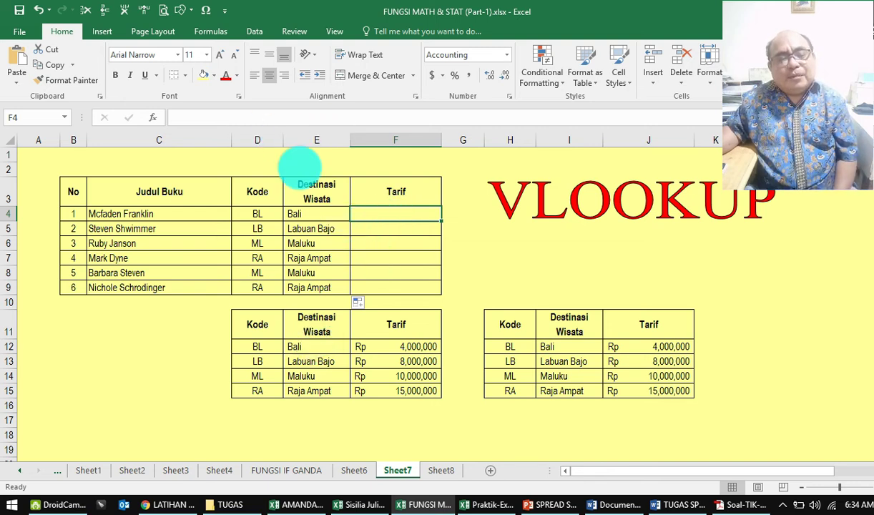
pyautogui.moveTo(258, 346); pyautogui.dragTo(371, 386)
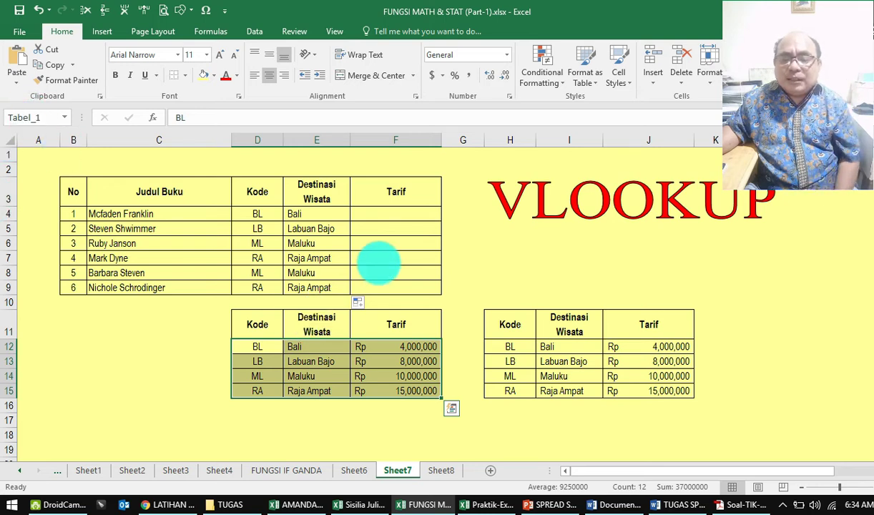
pyautogui.click(379, 259)
pyautogui.moveTo(510, 323); pyautogui.dragTo(667, 392)
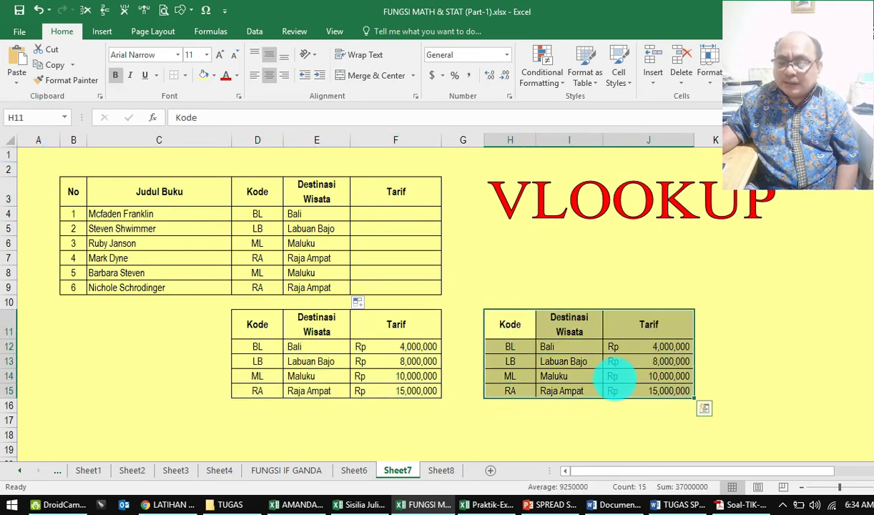
pyautogui.click(552, 347)
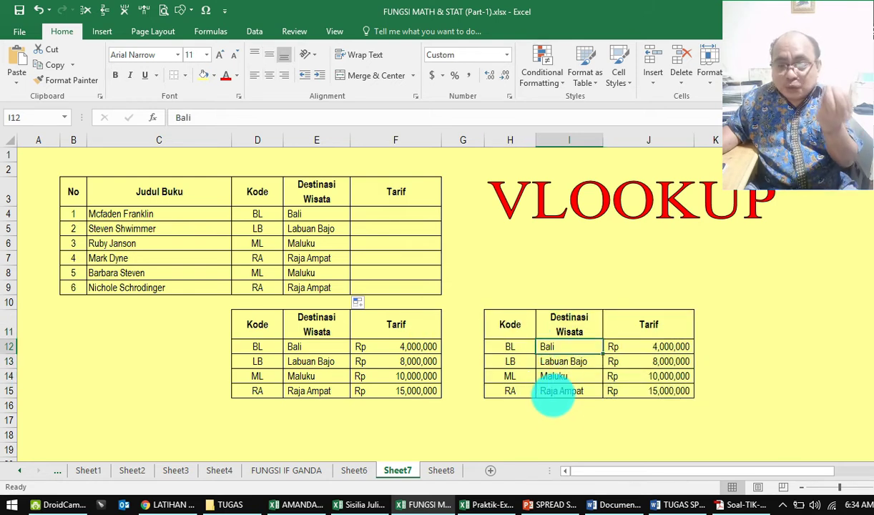
pyautogui.moveTo(256, 351); pyautogui.dragTo(392, 390)
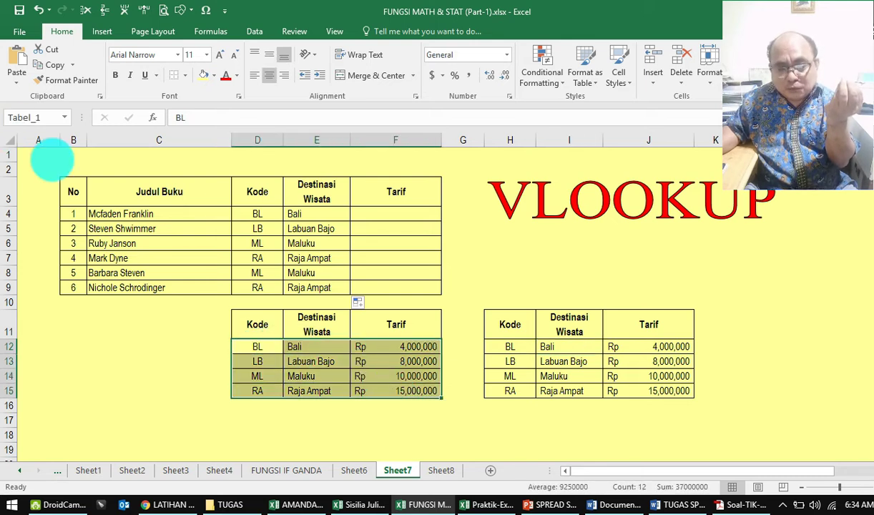
pyautogui.click(510, 372)
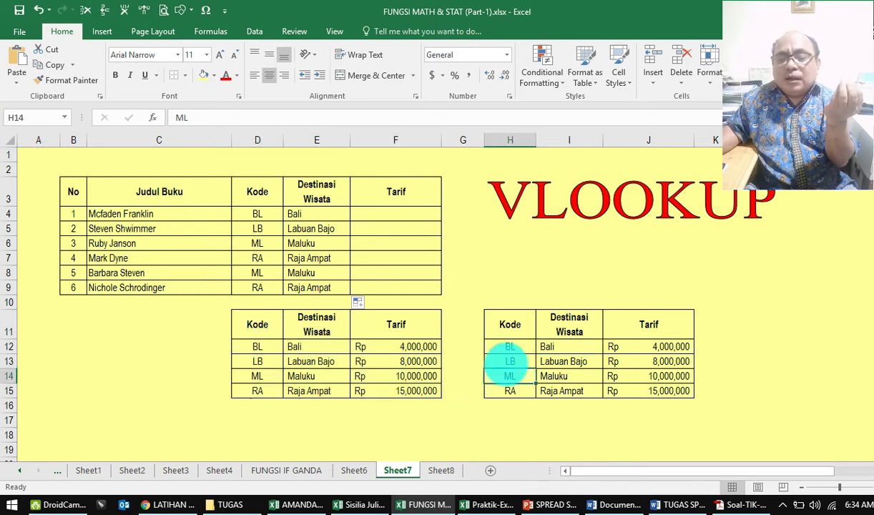
# - Check whether the reference range H12:J15 carries a range name, as D12:F15 does, before using it for the Tarif lookup
pyautogui.moveTo(505, 346); pyautogui.dragTo(647, 397)
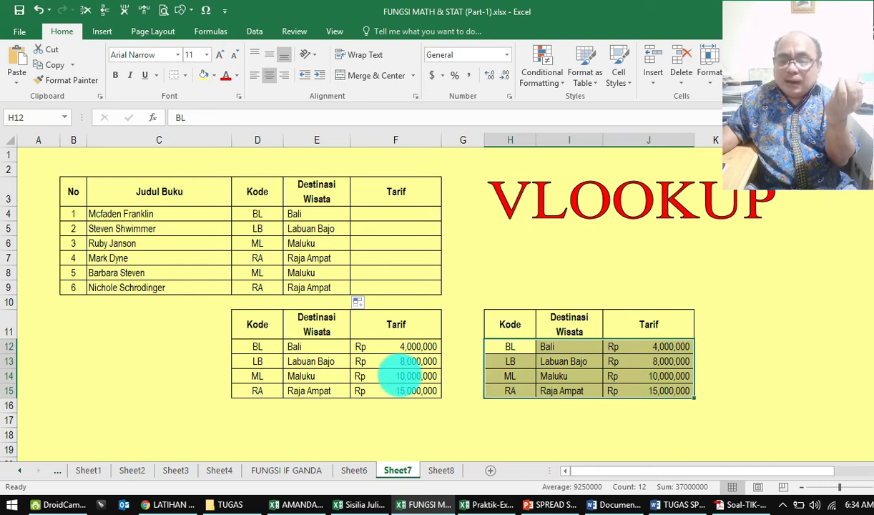
pyautogui.click(417, 375)
pyautogui.click(486, 346)
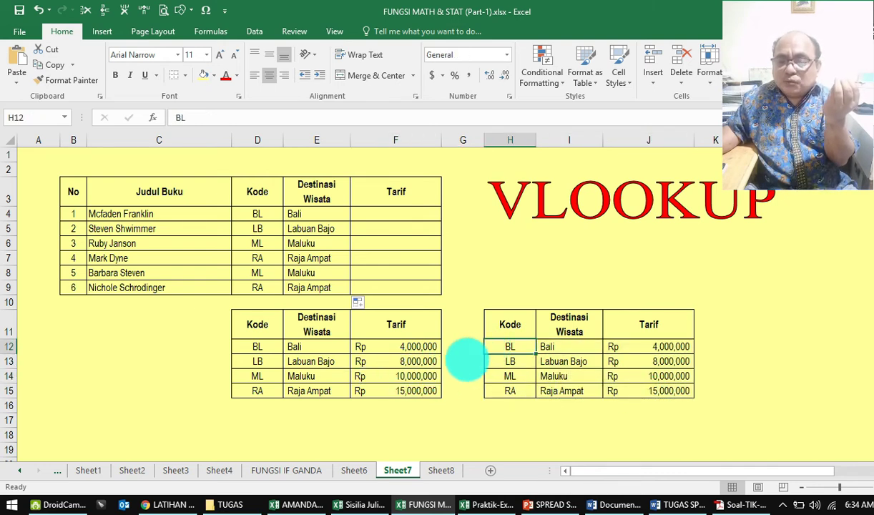
pyautogui.click(467, 361)
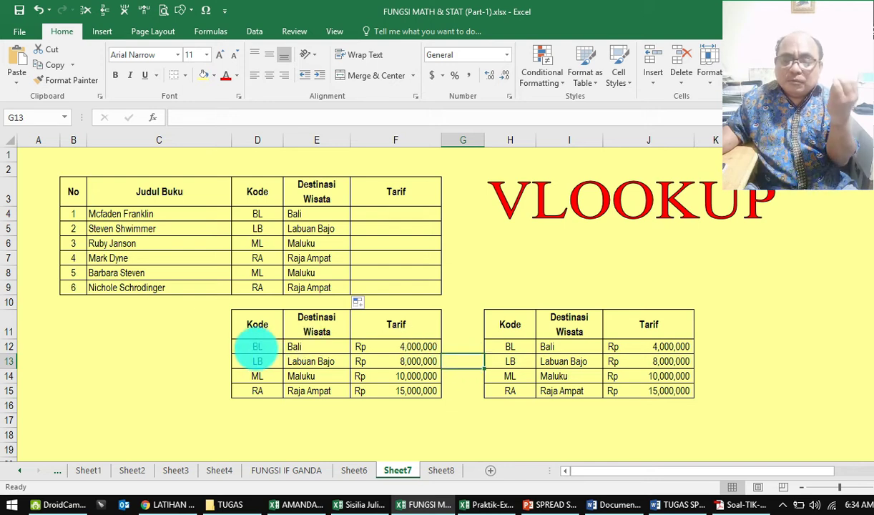
pyautogui.click(257, 348)
pyautogui.moveTo(258, 348); pyautogui.dragTo(390, 388)
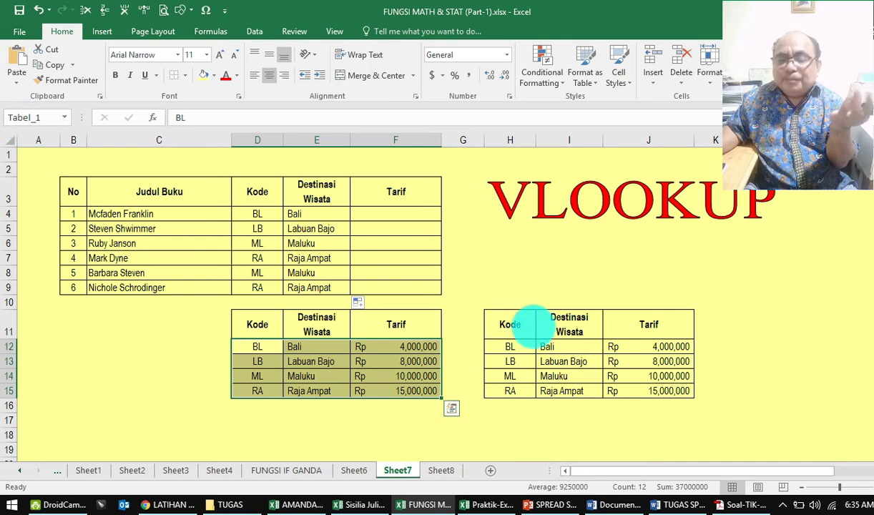
pyautogui.moveTo(509, 347); pyautogui.dragTo(673, 399)
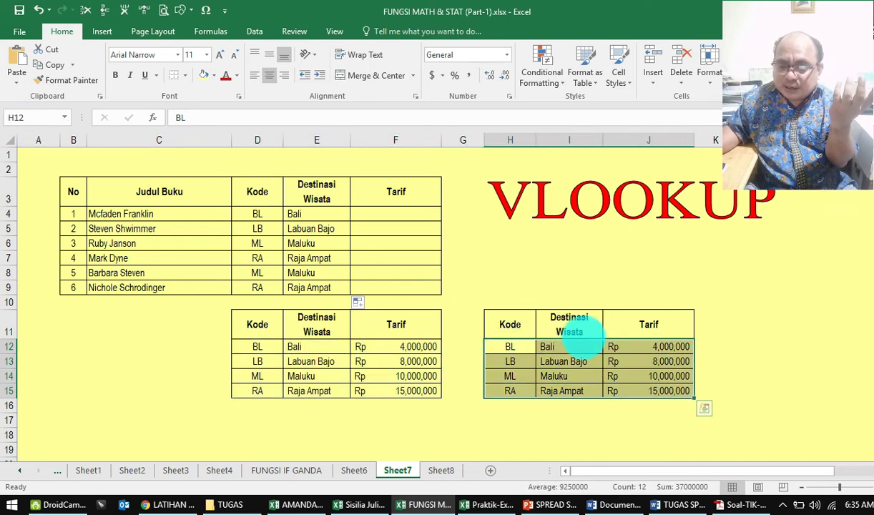
pyautogui.click(404, 318)
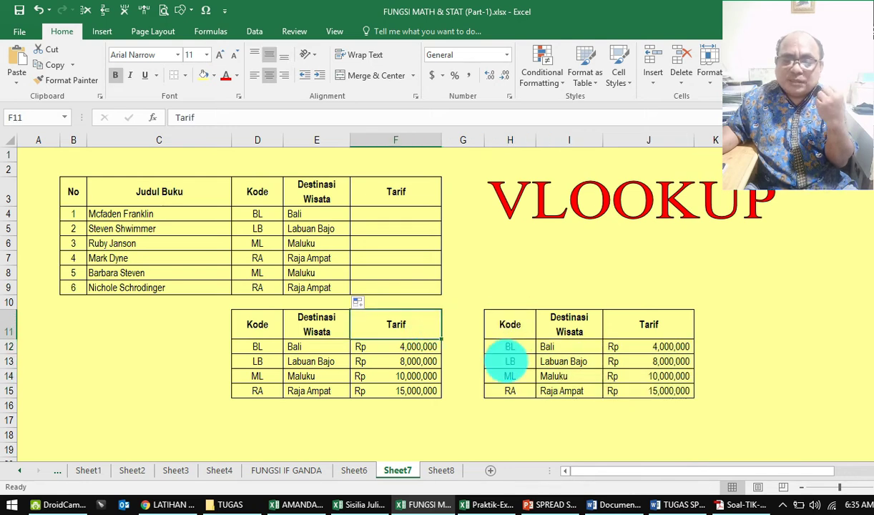
# - Begin a VLOOKUP formula in F4 with D4 as the lookup value and the absolute range $H$12:$J$15 as the table array
pyautogui.click(392, 216)
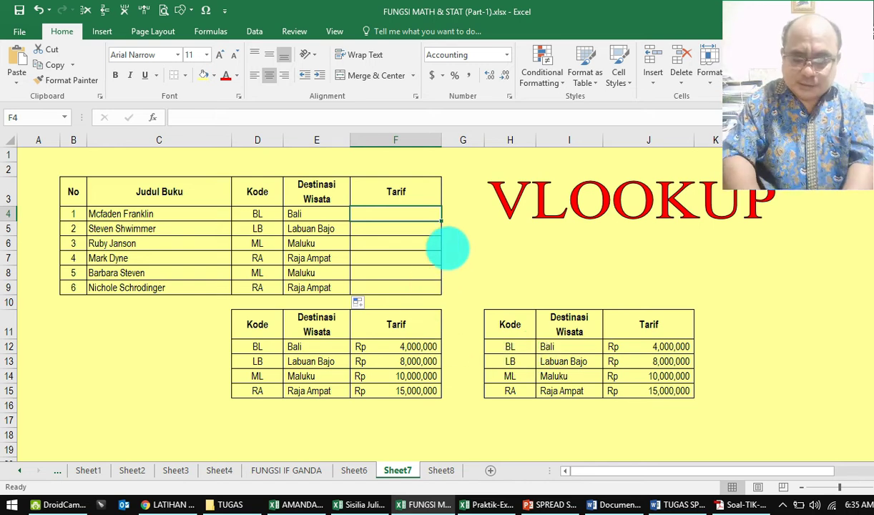
pyautogui.write('=')
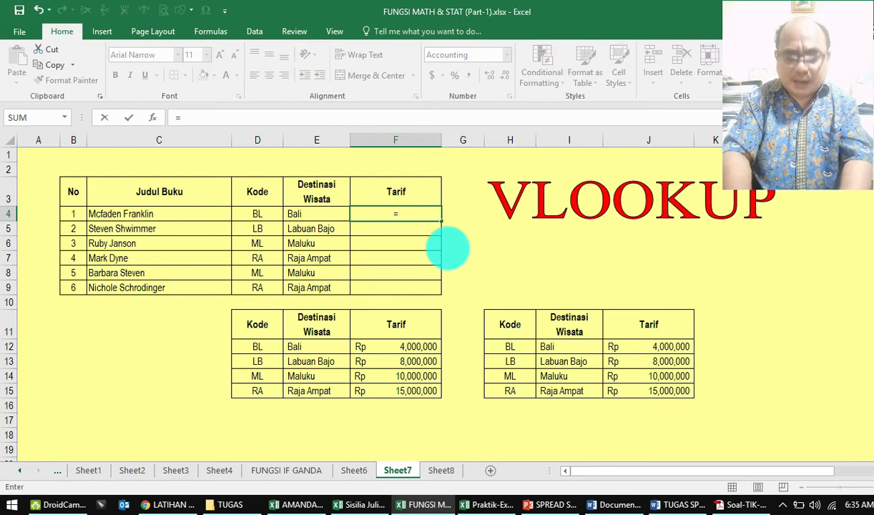
pyautogui.write('VLOOKUP')
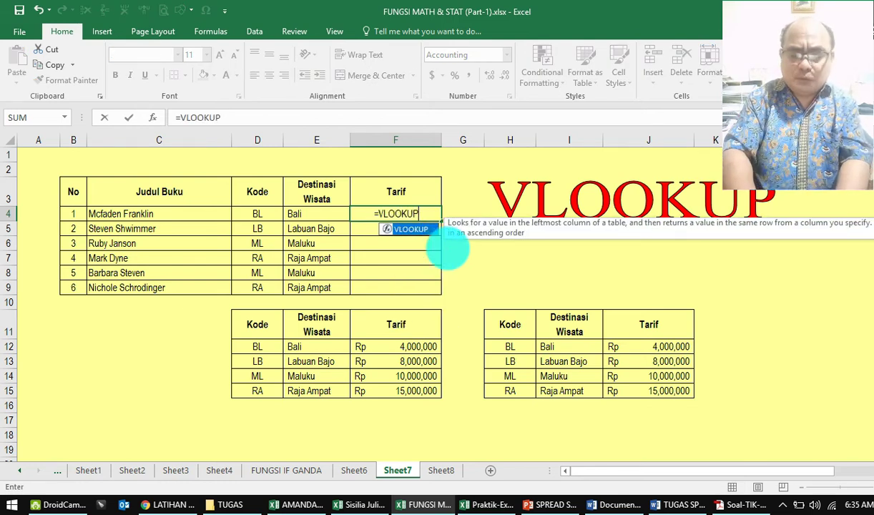
pyautogui.write('(')
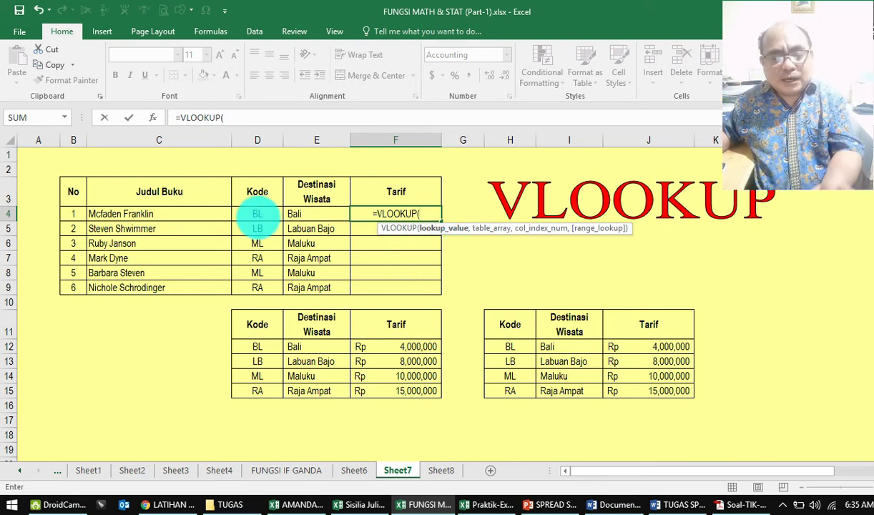
pyautogui.click(257, 215)
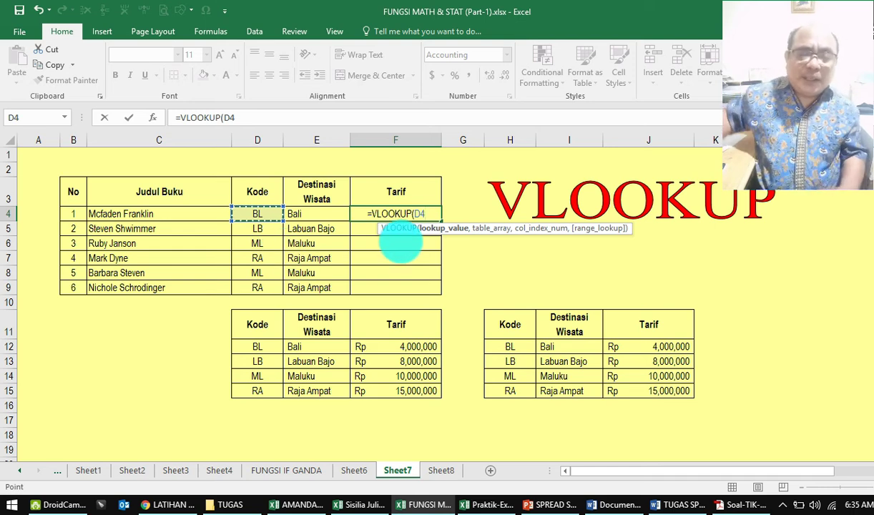
pyautogui.write(',')
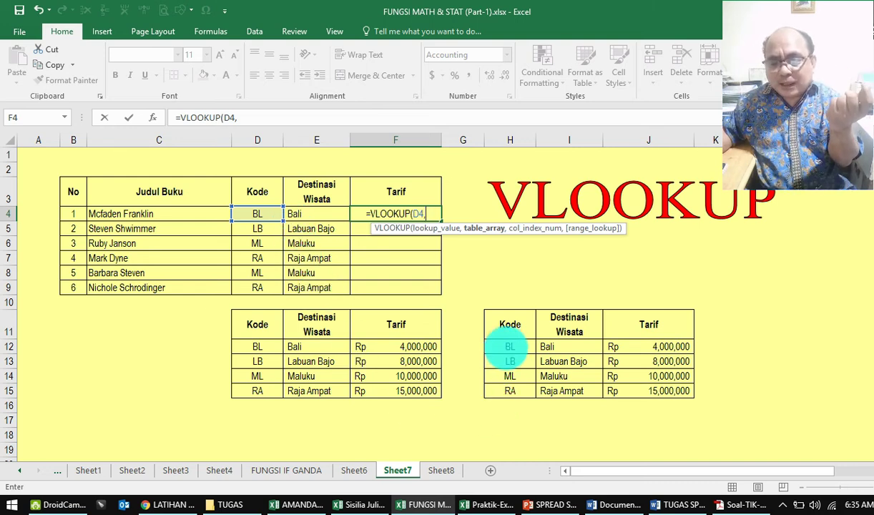
pyautogui.moveTo(509, 348); pyautogui.dragTo(644, 395)
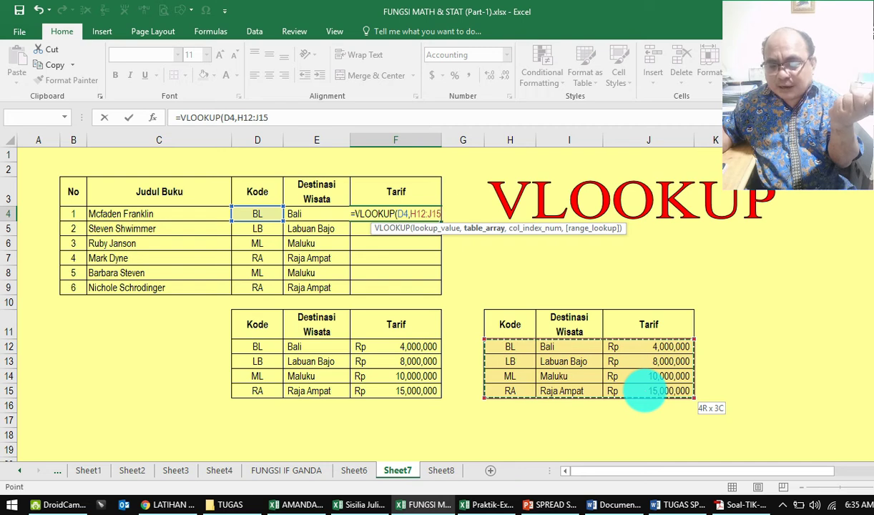
pyautogui.moveTo(644, 395); pyautogui.dragTo(644, 395)
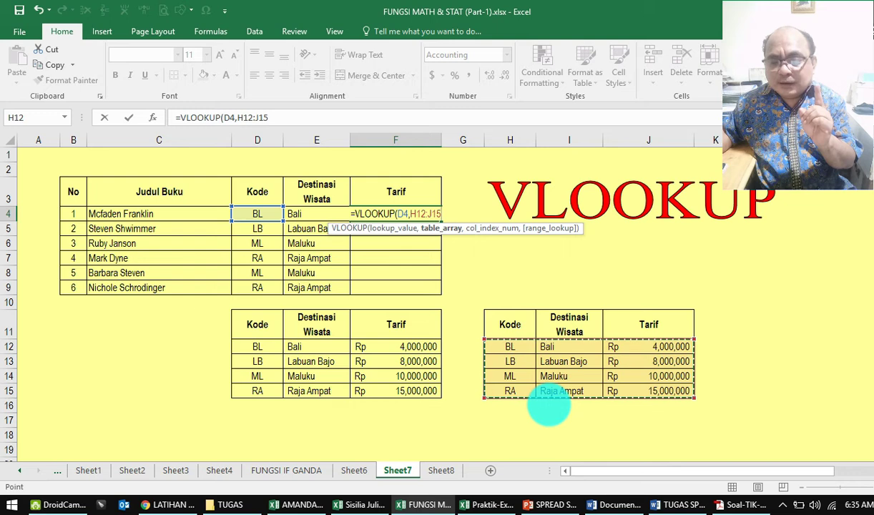
pyautogui.press('F4')
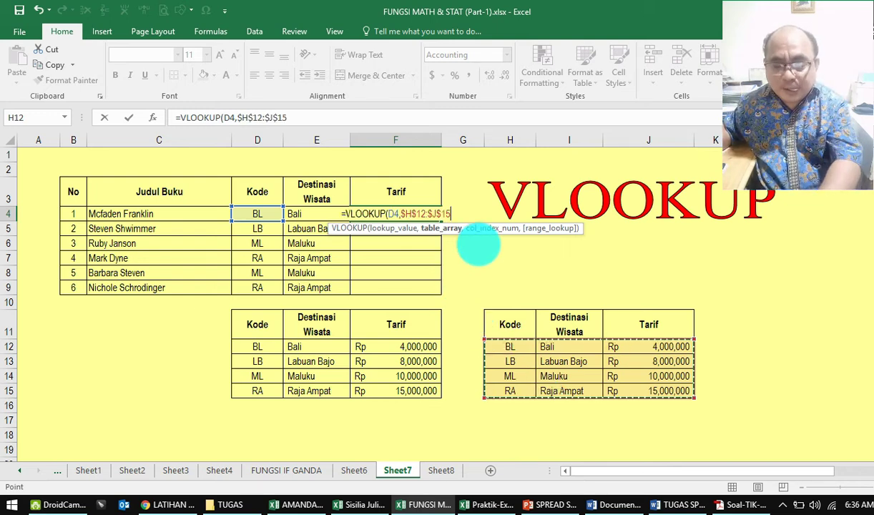
# - Complete the Tarif formula in F4 with column index 3 and TRUE for approximate match
pyautogui.write(',')
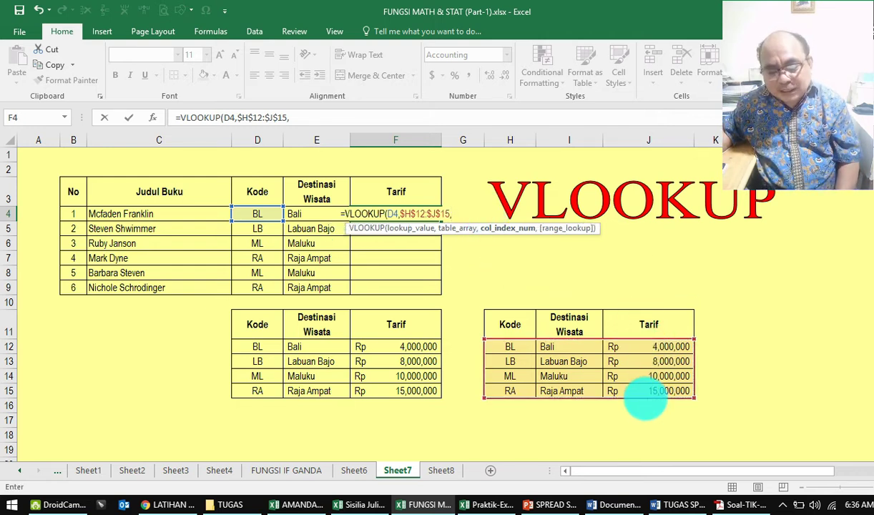
pyautogui.write('3')
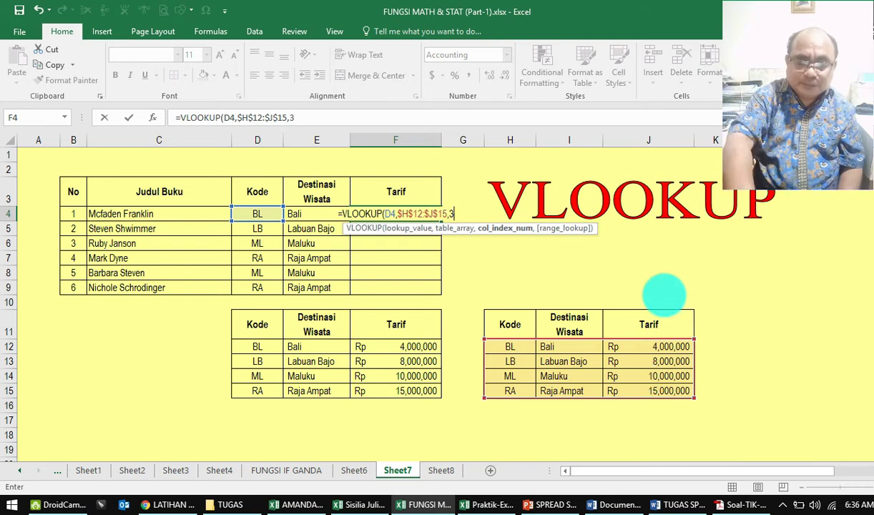
pyautogui.write(',')
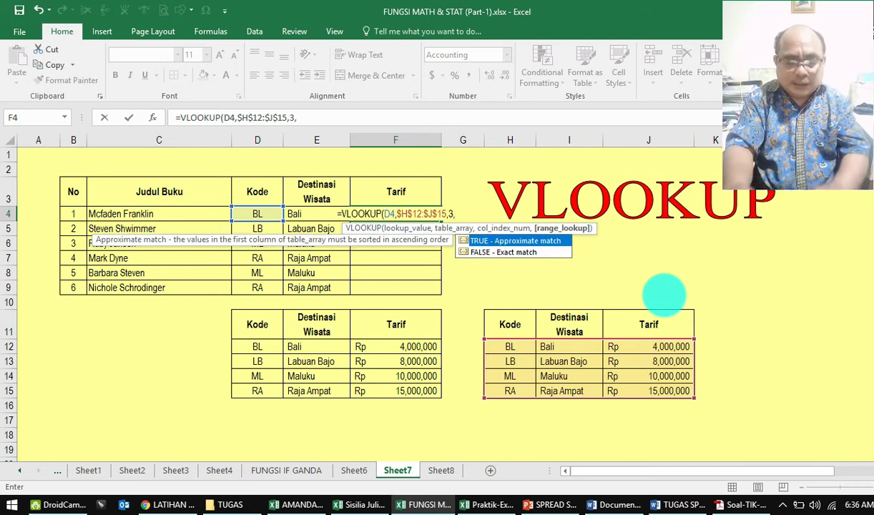
pyautogui.write('TRUE')
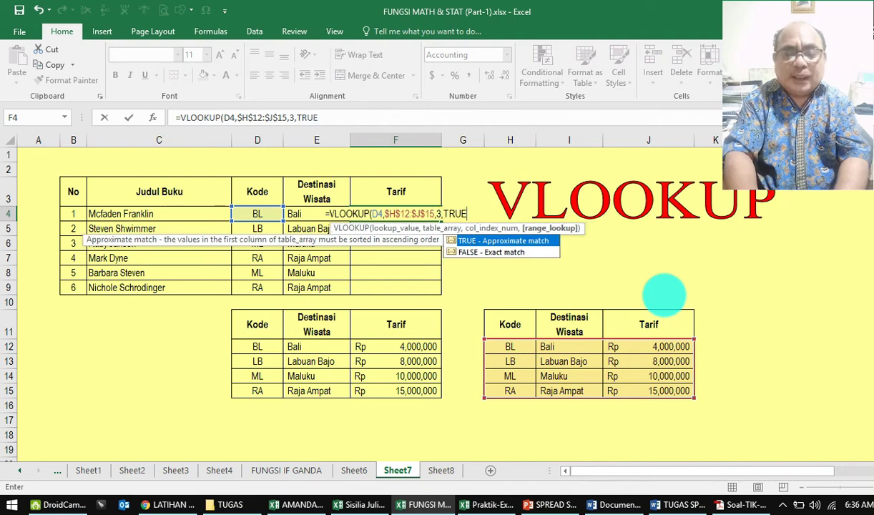
pyautogui.press('Tab')
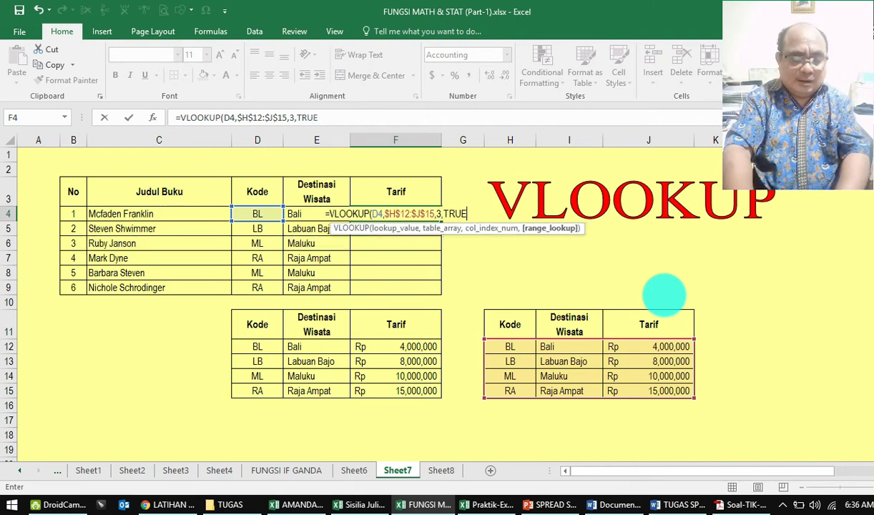
pyautogui.write(')')
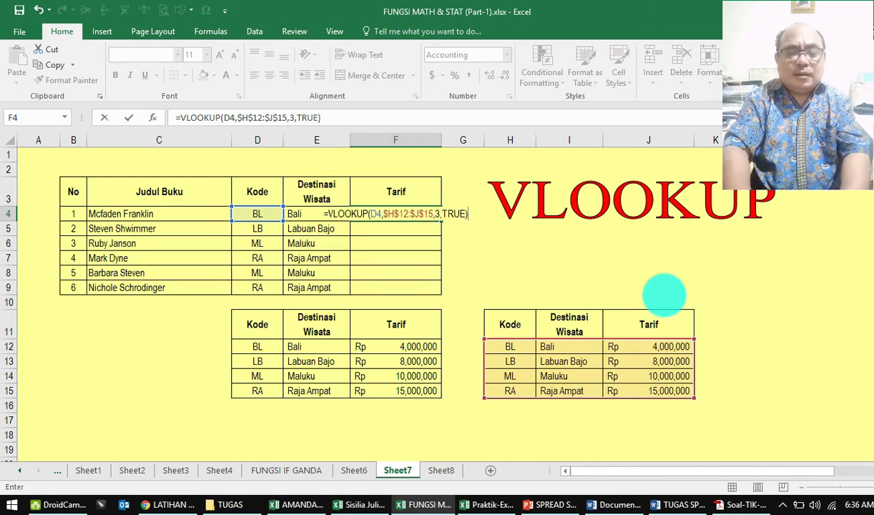
pyautogui.press('Return')
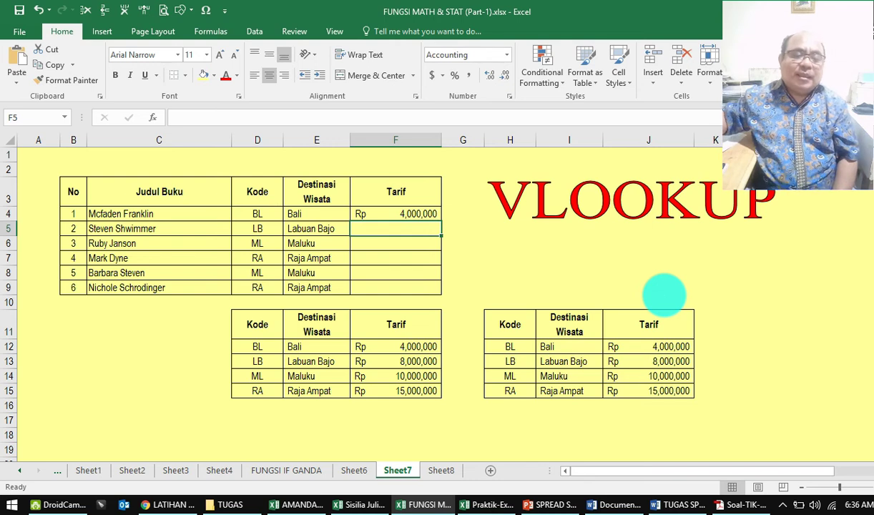
# - Copy the Tarif formula from F4 down through F9 and deselect the filled range
pyautogui.click(426, 212)
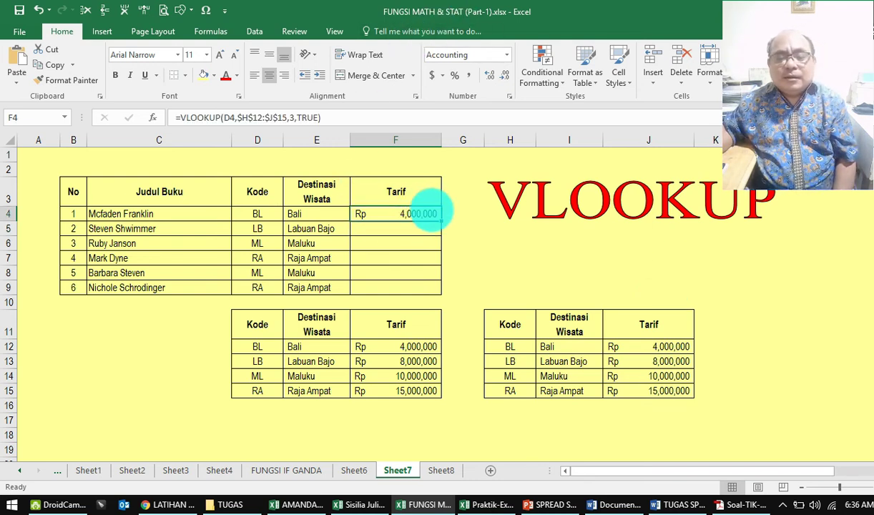
pyautogui.moveTo(442, 221); pyautogui.dragTo(448, 293)
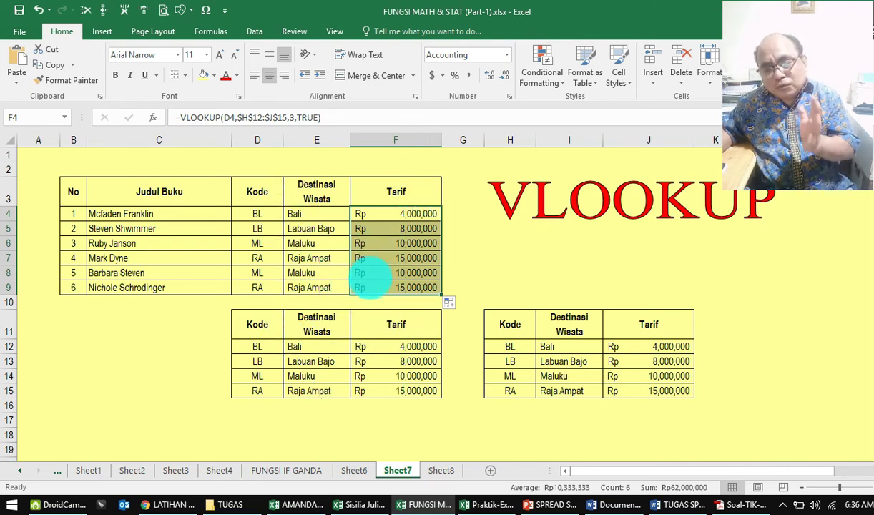
pyautogui.click(455, 259)
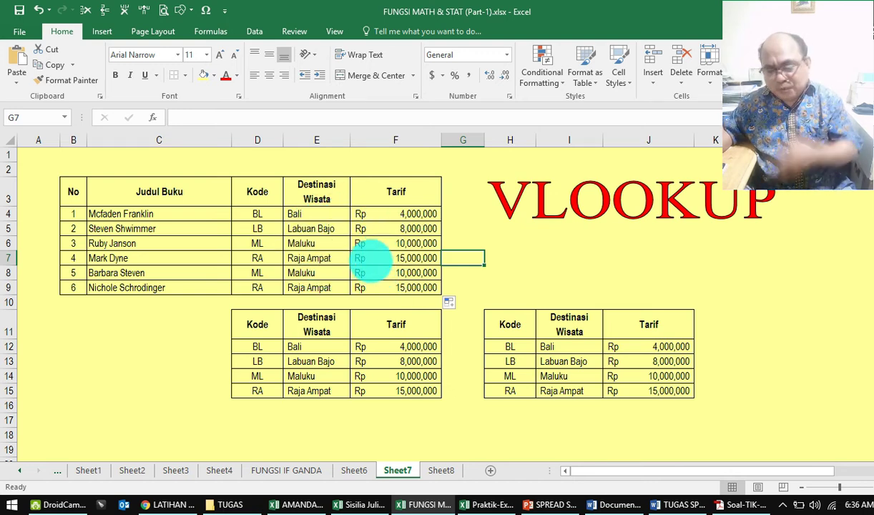
pyautogui.click(447, 215)
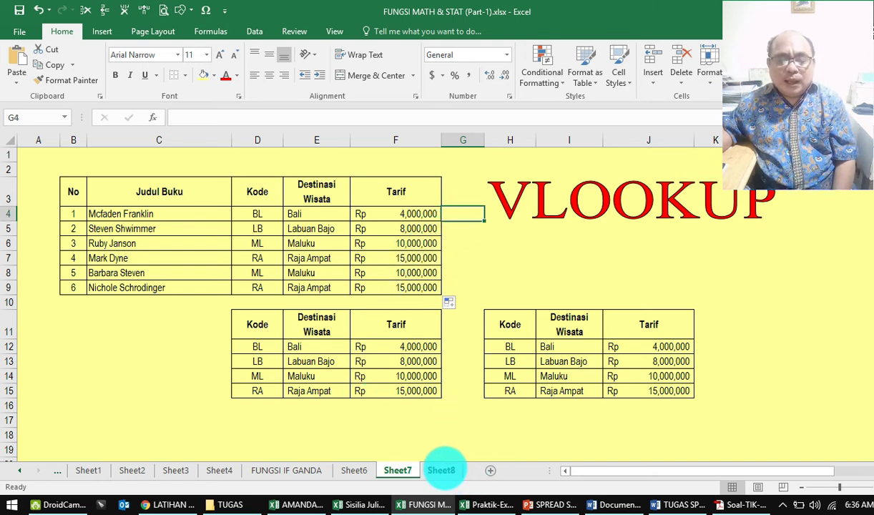
# - Open Sheet8 and copy the horizontal reference table C11:G13 to a second place starting at C16
pyautogui.click(441, 470)
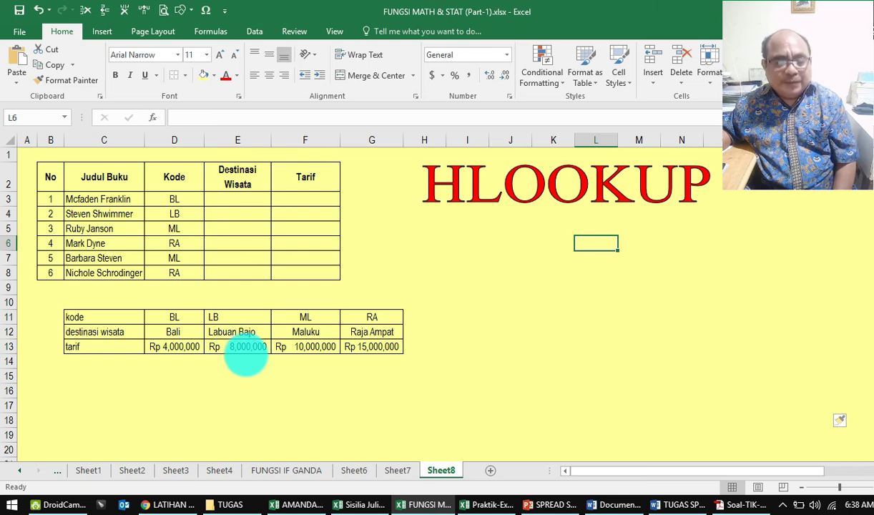
pyautogui.moveTo(78, 315); pyautogui.dragTo(362, 352)
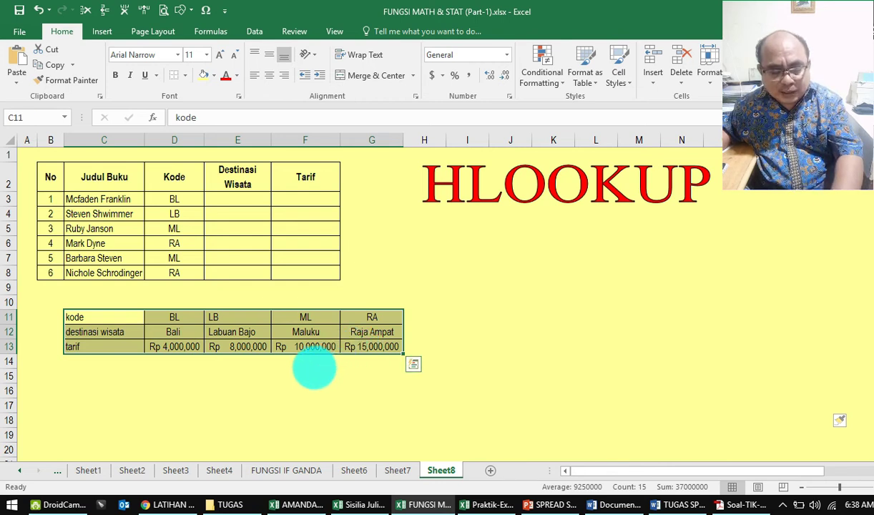
pyautogui.hotkey('ctrl', 'c')
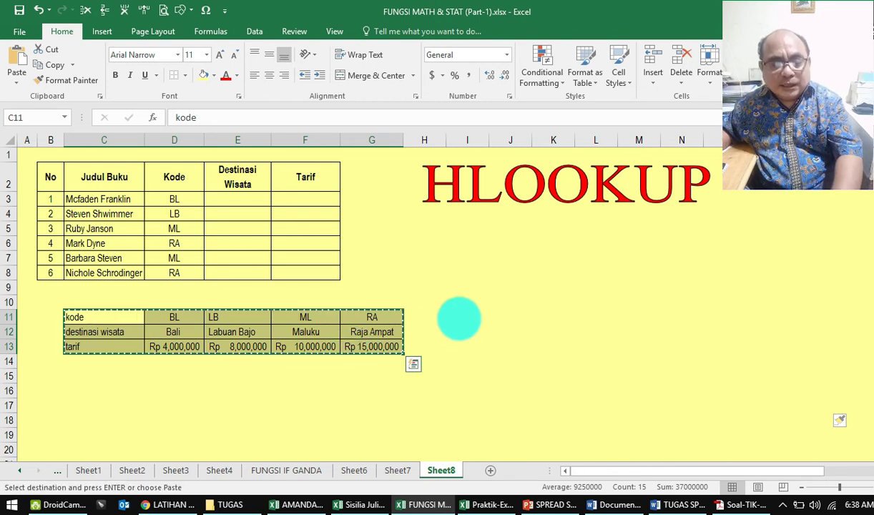
pyautogui.click(462, 317)
pyautogui.click(75, 402)
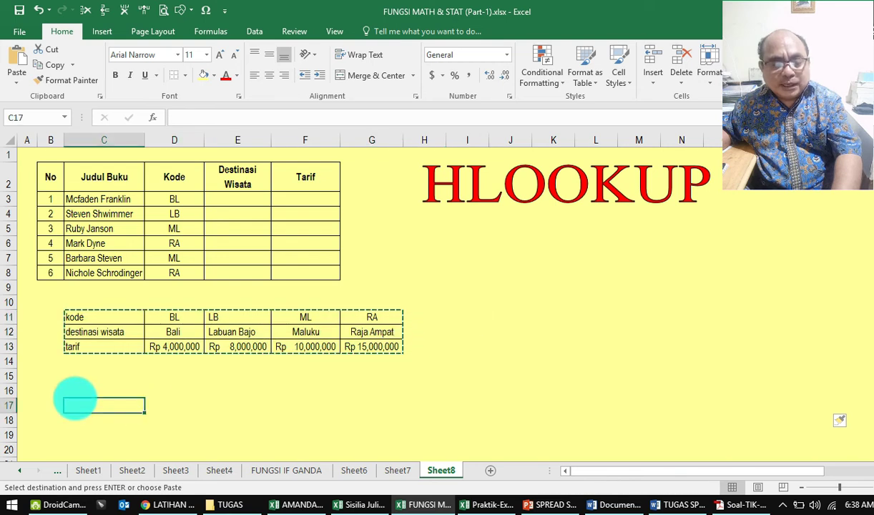
pyautogui.click(75, 390)
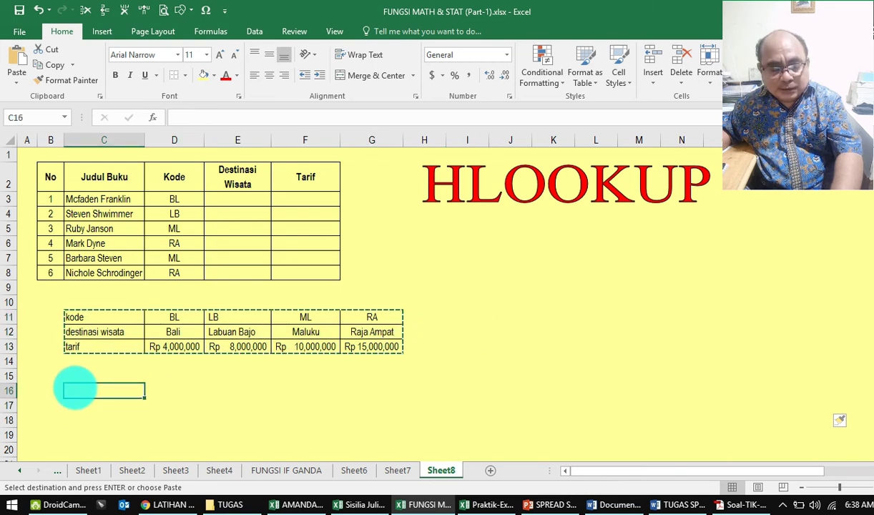
pyautogui.hotkey('ctrl', 'v')
pyautogui.click(266, 373)
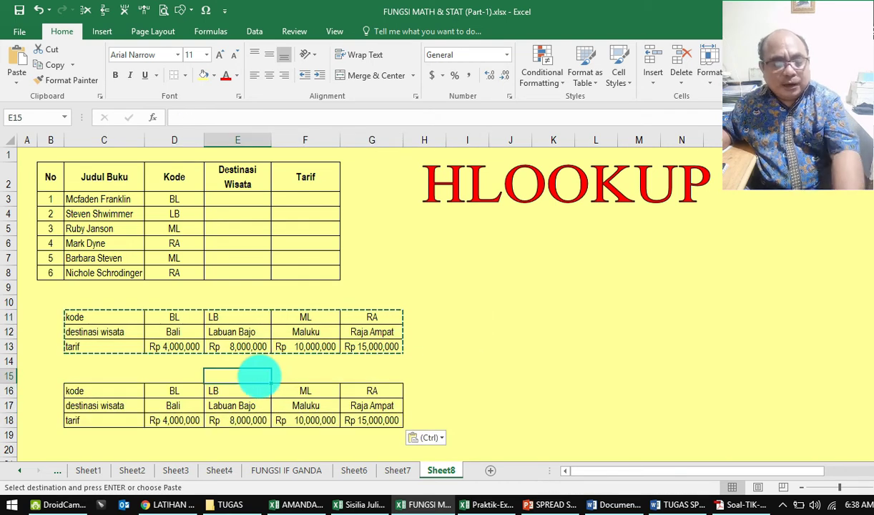
pyautogui.press('Escape')
# - Examine the kode, destinasi wisata and tarif cells E11:E13 and select E3, the first empty Destinasi Wisata cell
pyautogui.click(238, 336)
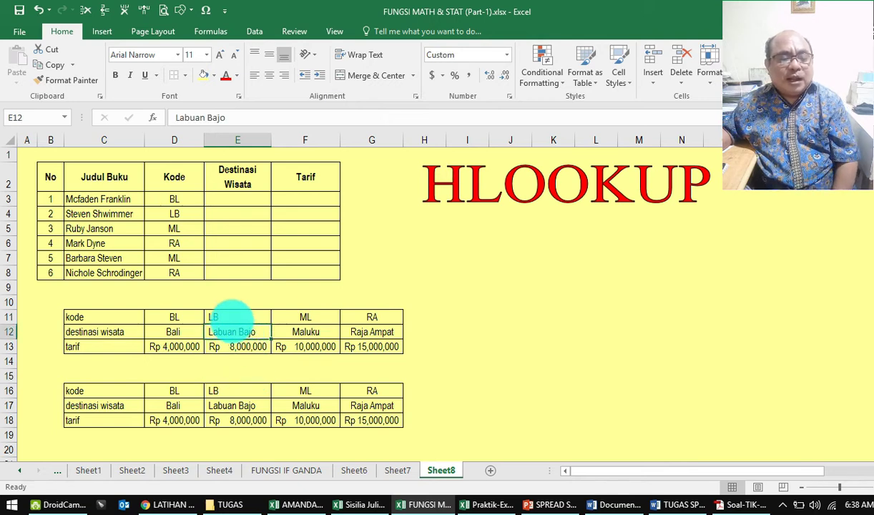
pyautogui.click(230, 319)
pyautogui.click(231, 348)
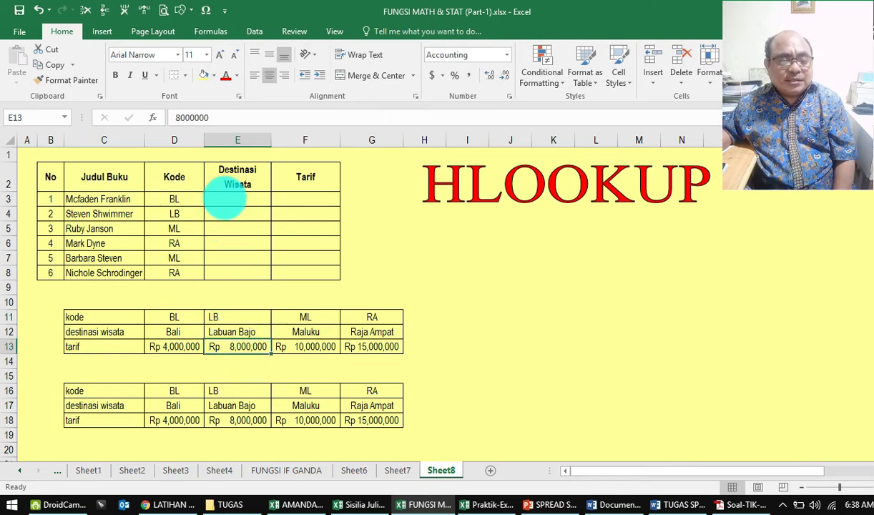
pyautogui.click(225, 200)
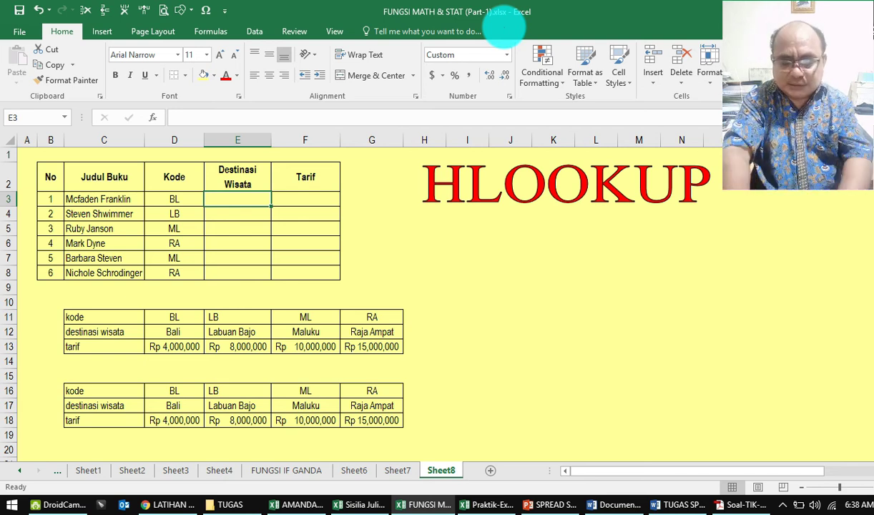
# - Begin an HLOOKUP formula in E3 with the Kode cell D3 as the lookup value
pyautogui.write('=')
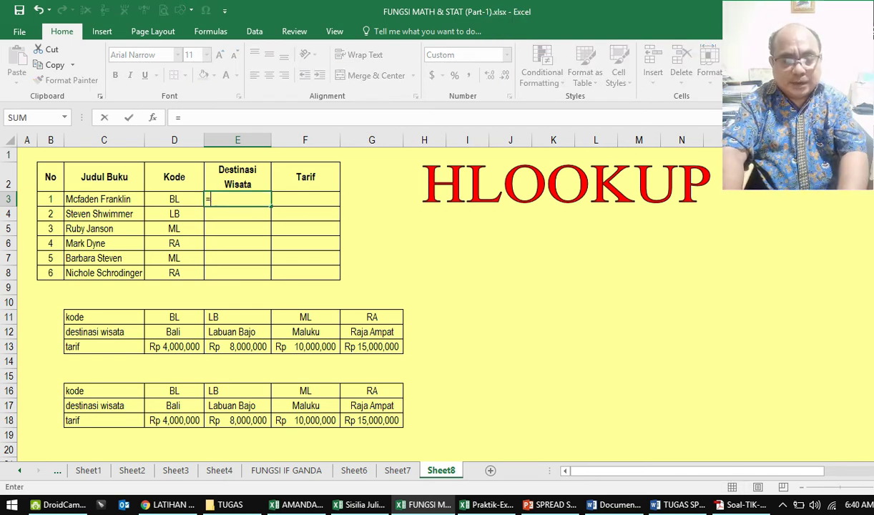
pyautogui.write('H')
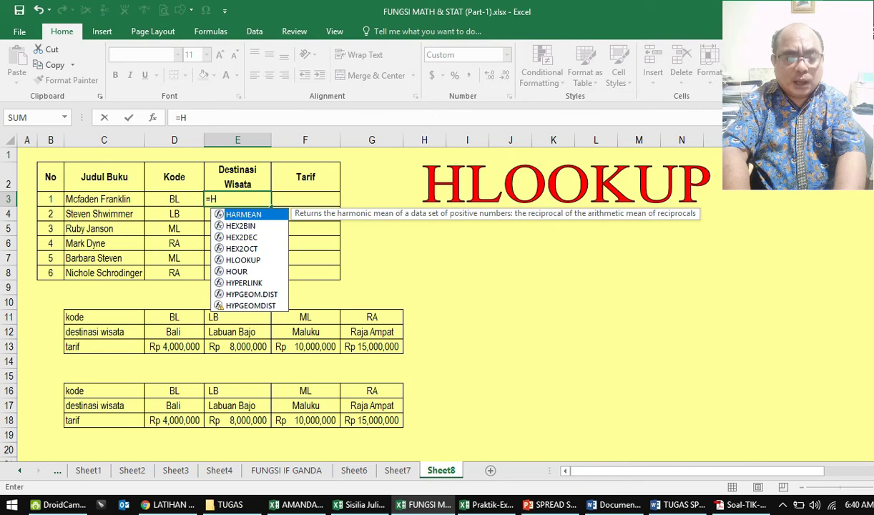
pyautogui.write('LOOKUP(')
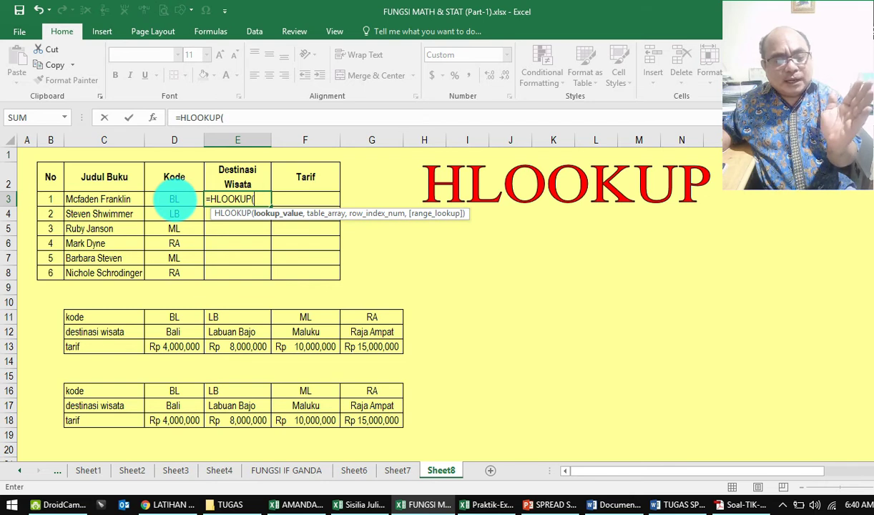
pyautogui.click(174, 200)
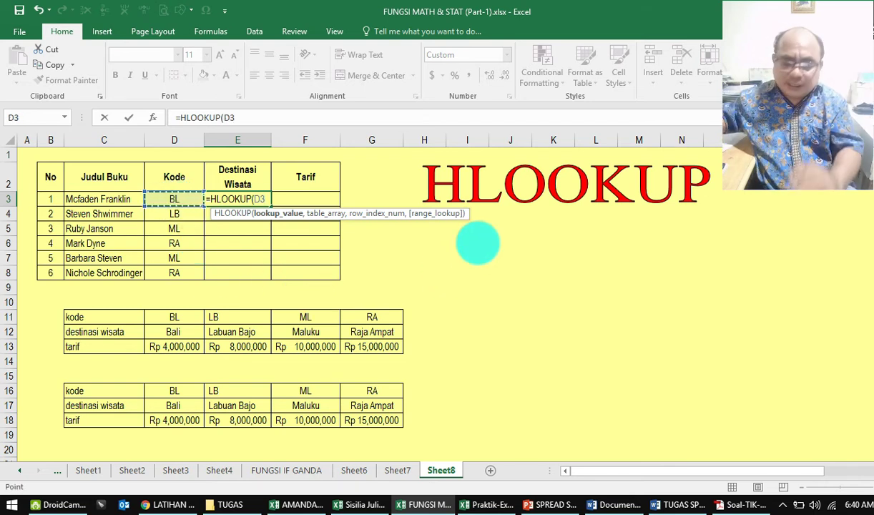
pyautogui.write(',')
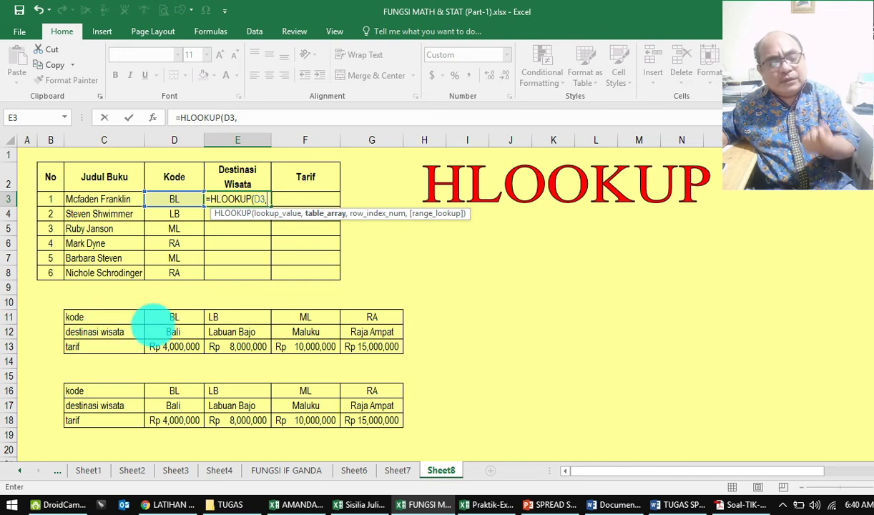
# - Complete the E3 formula with the absolute table range $D$11:$G$13, row index 2 and TRUE for approximate match
pyautogui.moveTo(165, 315); pyautogui.dragTo(247, 333)
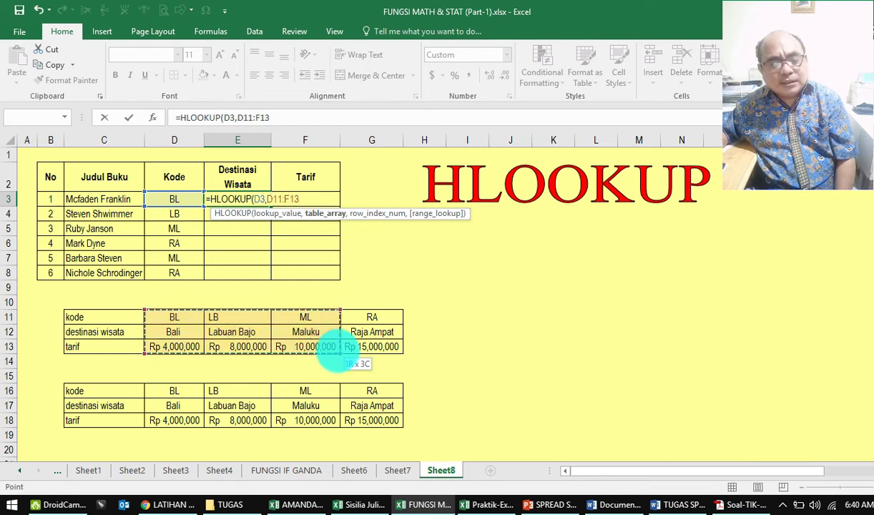
pyautogui.moveTo(337, 351); pyautogui.dragTo(357, 352)
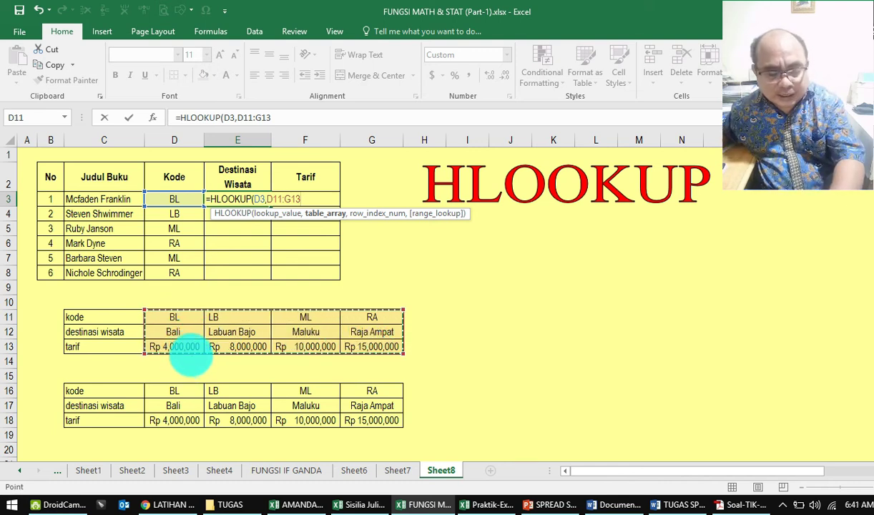
pyautogui.press('F4')
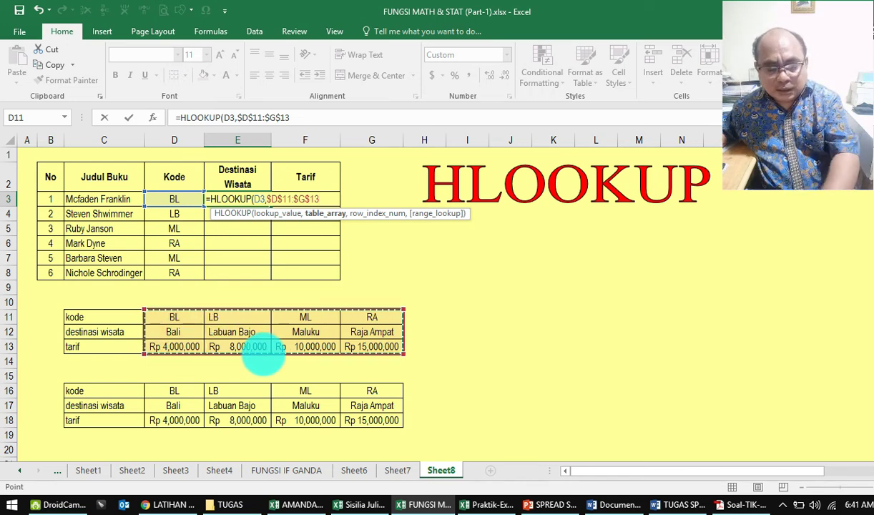
pyautogui.write(',')
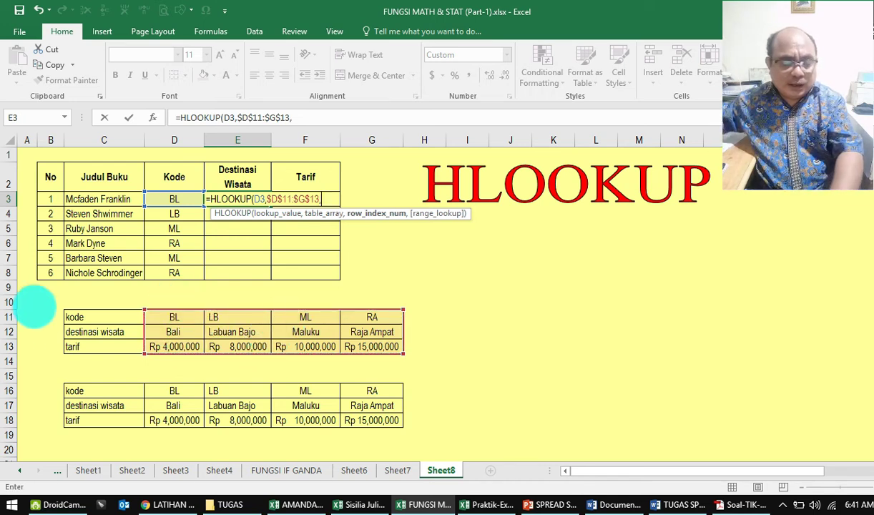
pyautogui.write('2,TRUE)')
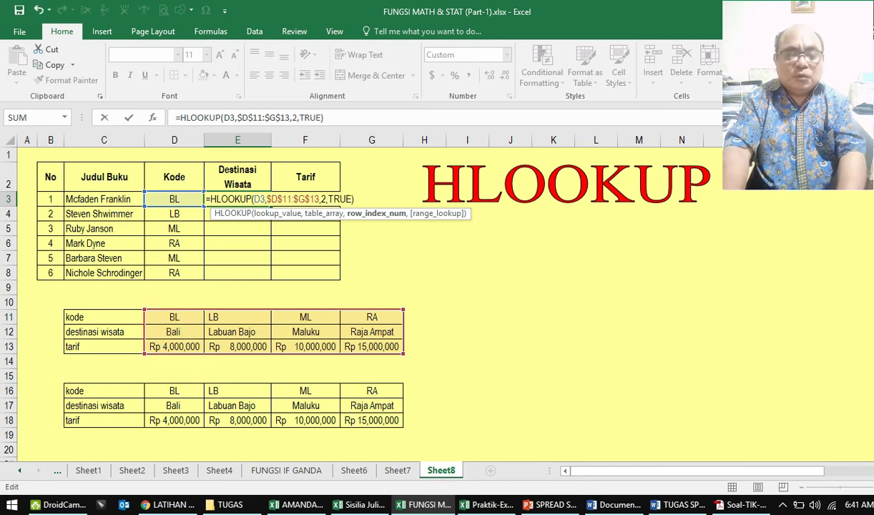
pyautogui.press('Return')
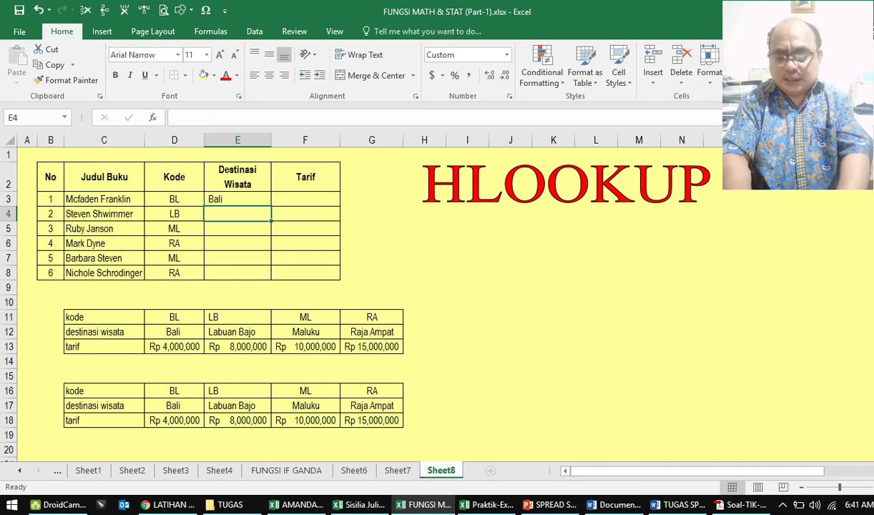
# - Begin an HLOOKUP formula in E4 with the Kode cell D4 as the lookup value
pyautogui.write('=')
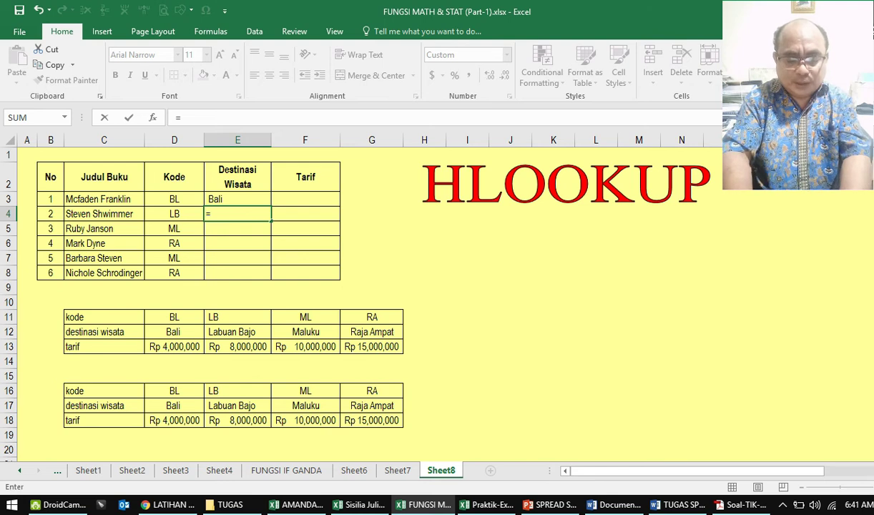
pyautogui.write('IF')
pyautogui.press('BackSpace')
pyautogui.press('BackSpace')
pyautogui.write('HLOOKUP')
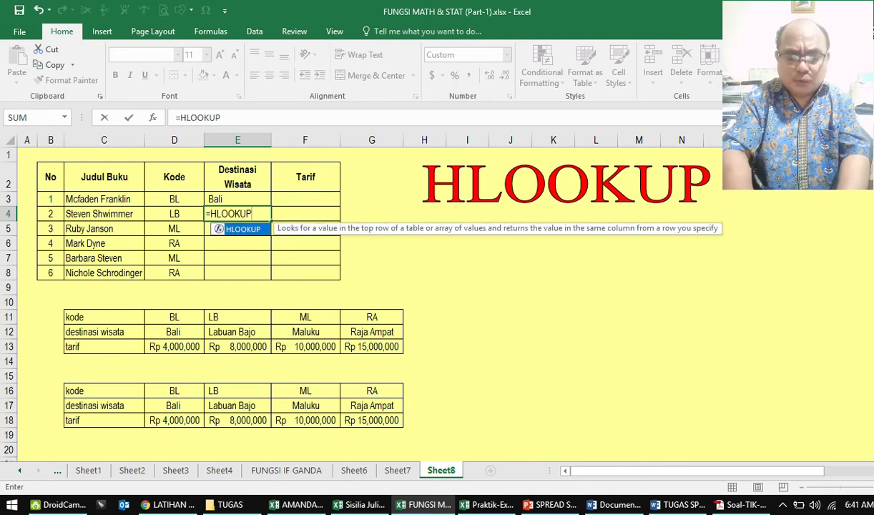
pyautogui.write('(D')
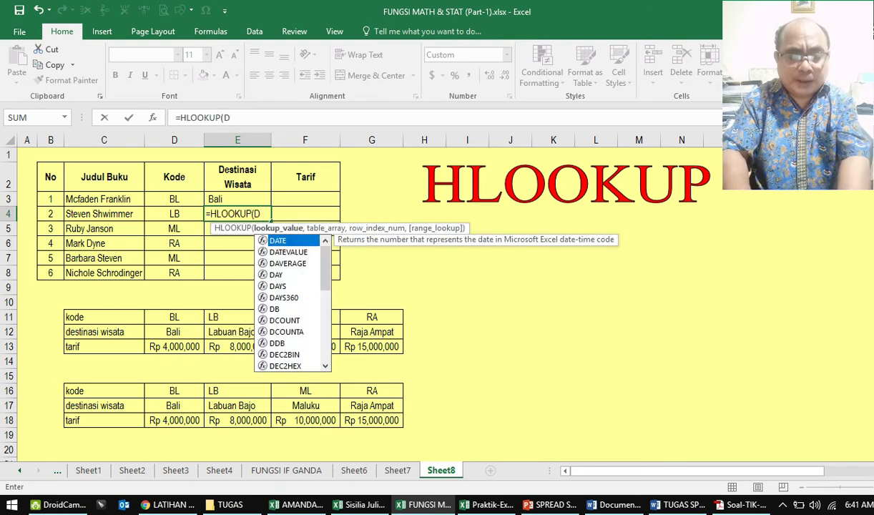
pyautogui.write('4')
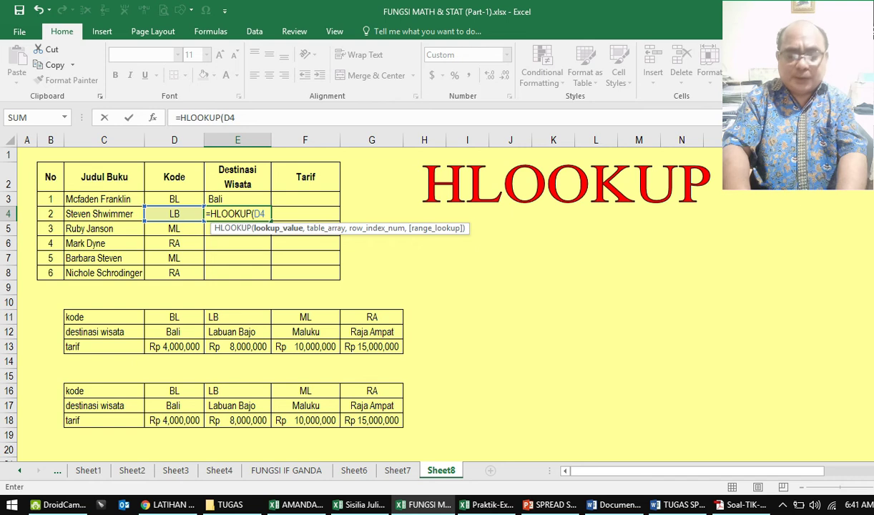
pyautogui.write(',')
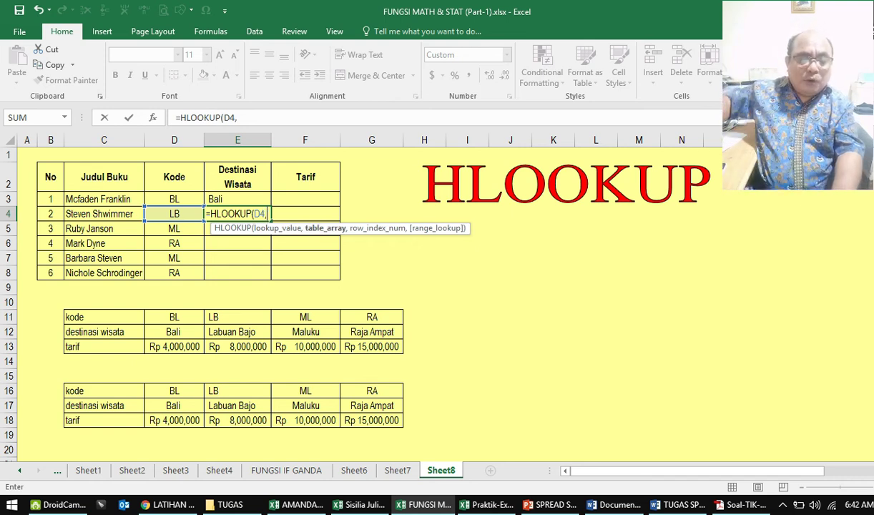
# - Finish the E4 formula using the absolute table range $D$11:$G$13, row index 2 and TRUE
pyautogui.moveTo(163, 318)
pyautogui.mouseDown()
pyautogui.moveTo(250, 348)
pyautogui.moveTo(362, 348)
pyautogui.mouseUp()
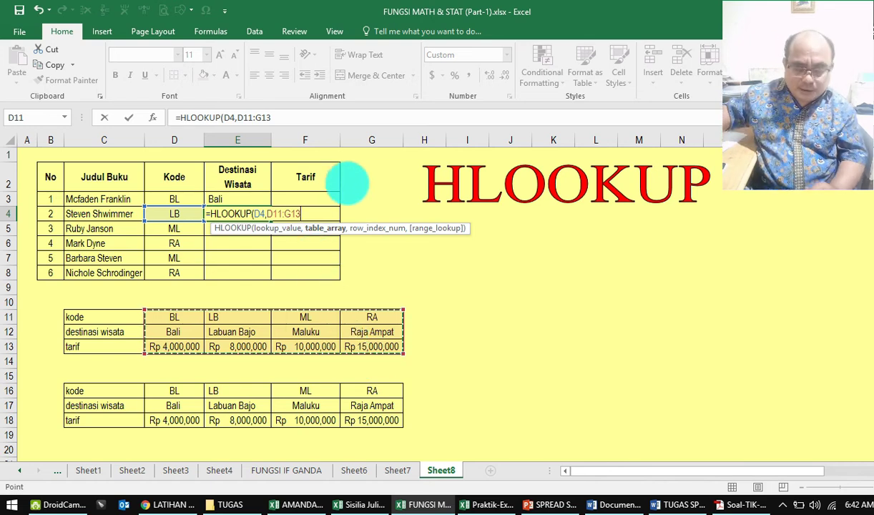
pyautogui.press('F4')
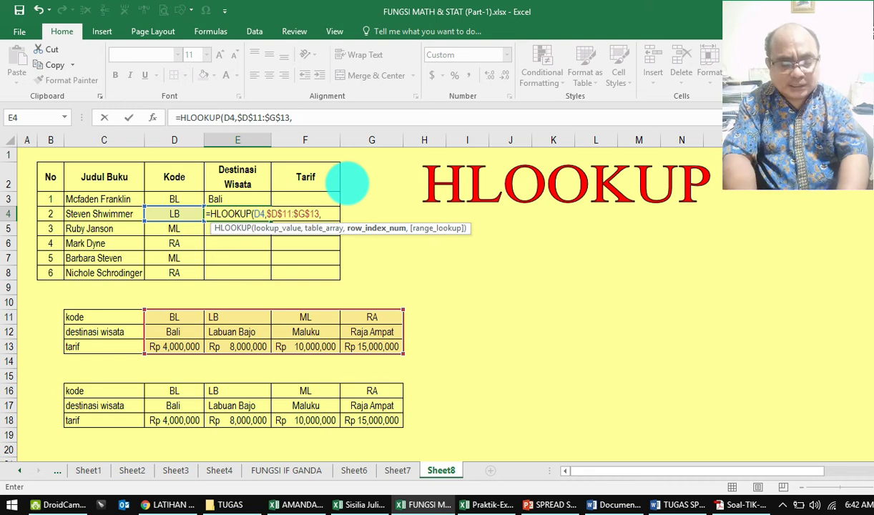
pyautogui.write('2')
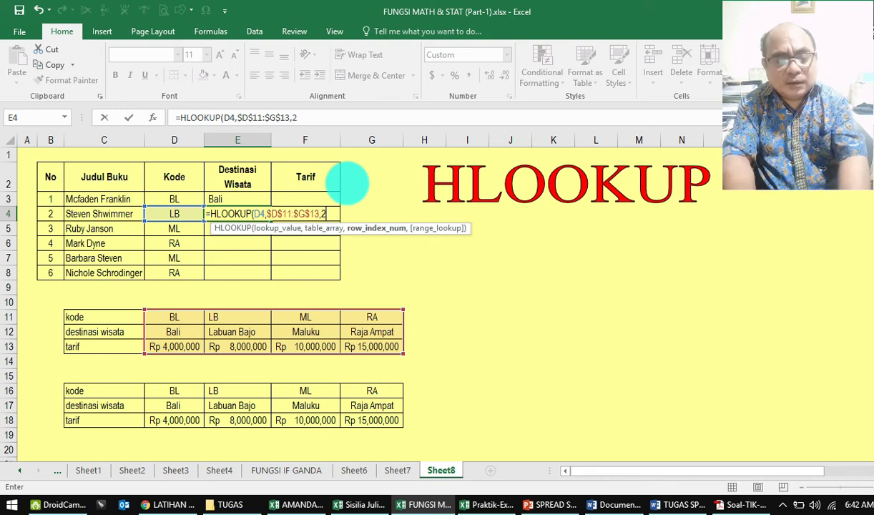
pyautogui.write(',')
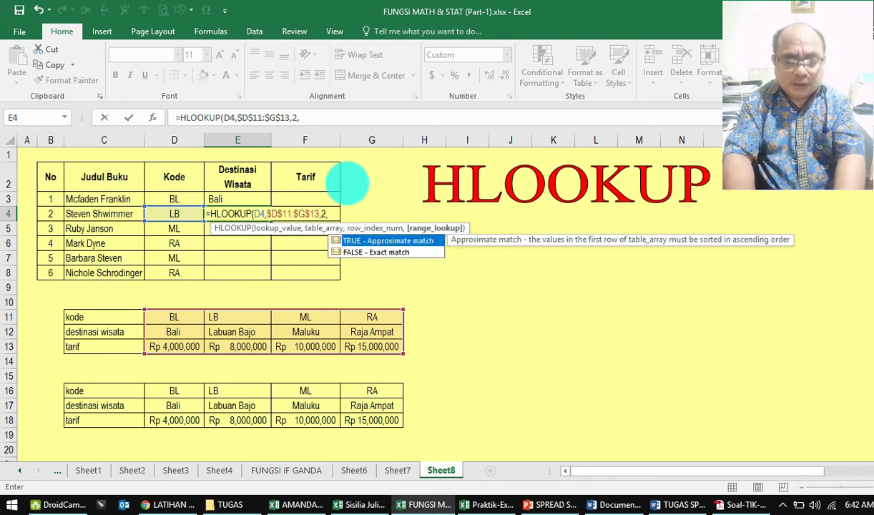
pyautogui.write('TRUE)')
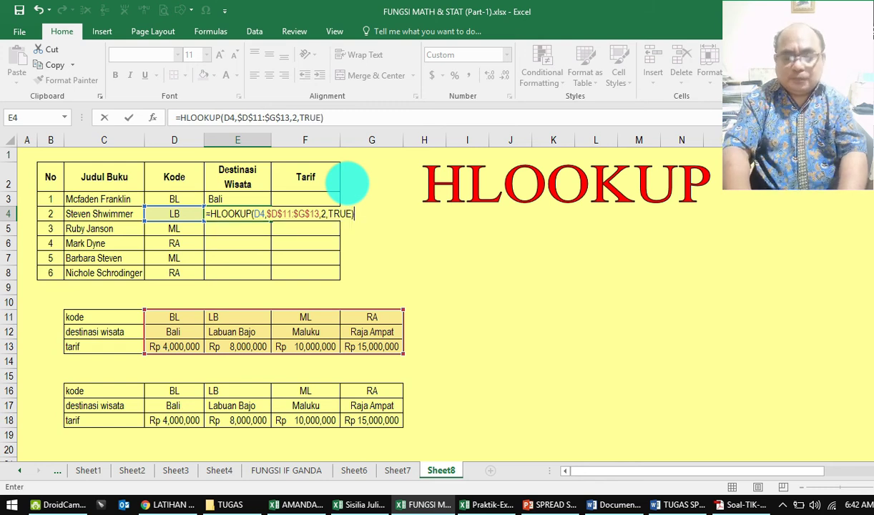
pyautogui.press('Return')
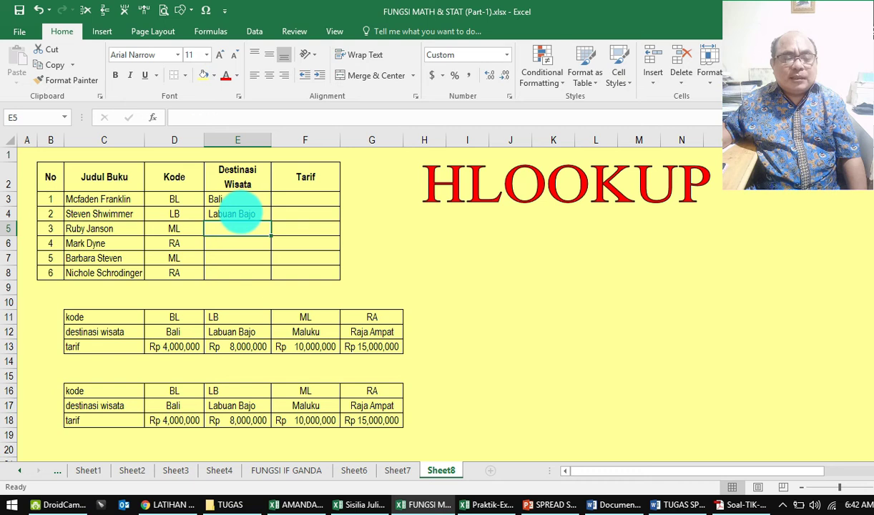
# - Copy the Destinasi Wisata formula from E4 down through E8 and select F3, the first empty Tarif cell
pyautogui.click(240, 213)
pyautogui.moveTo(271, 222); pyautogui.dragTo(272, 281)
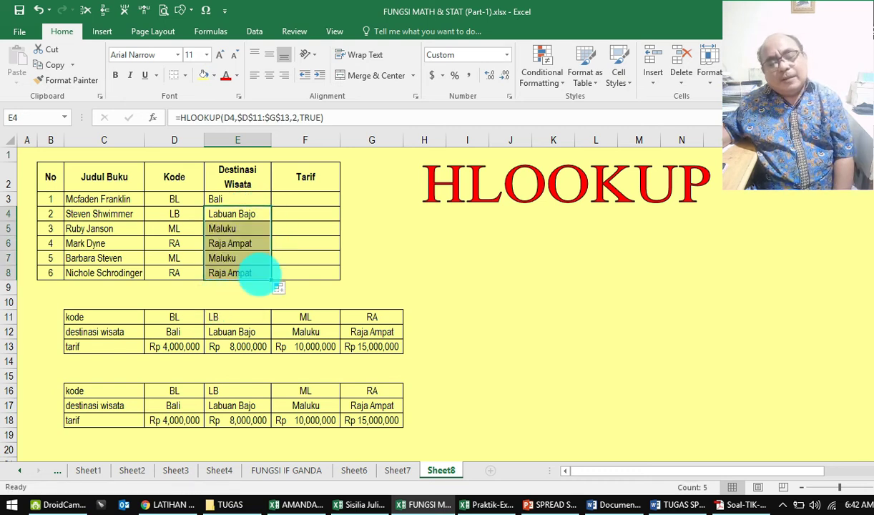
pyautogui.click(286, 259)
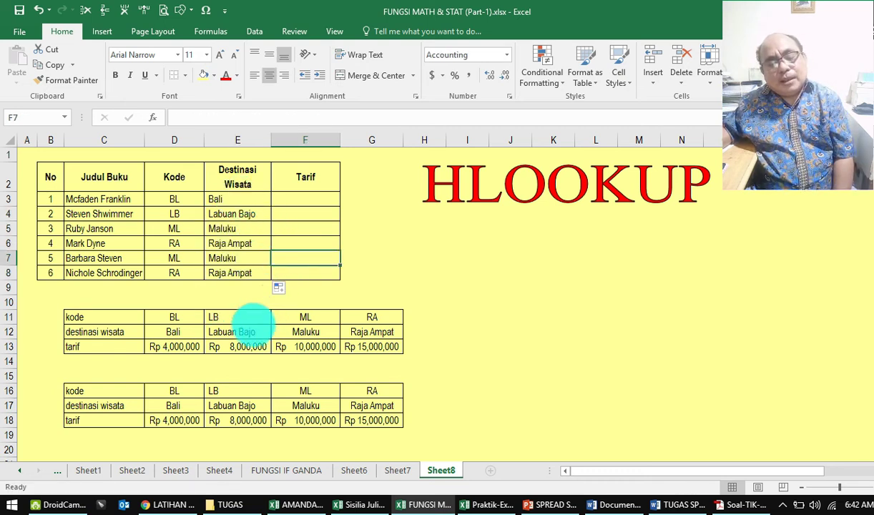
pyautogui.click(294, 198)
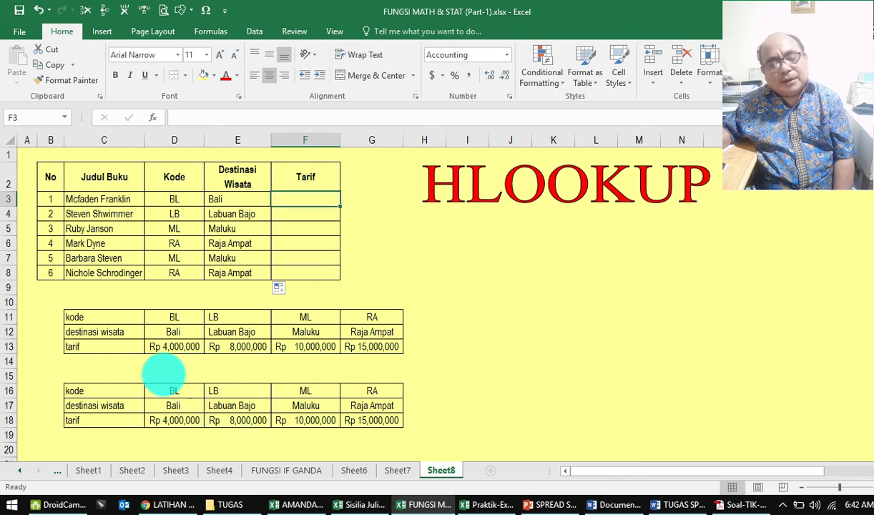
# - Name the data cells D16:G18 of the second reference table Tabel_2 and reselect the range to check its name
pyautogui.scroll(-1, 181, 361)
pyautogui.scroll(1, 181, 362)
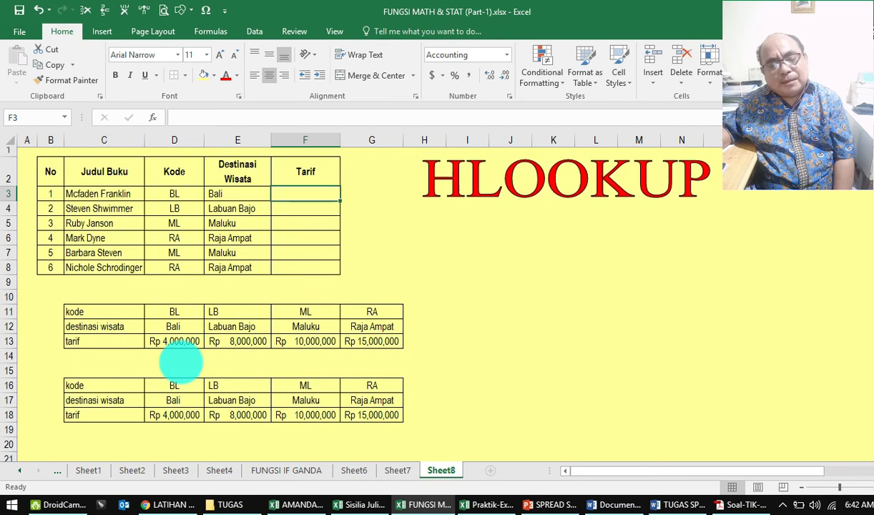
pyautogui.click(172, 372)
pyautogui.moveTo(157, 390); pyautogui.dragTo(360, 422)
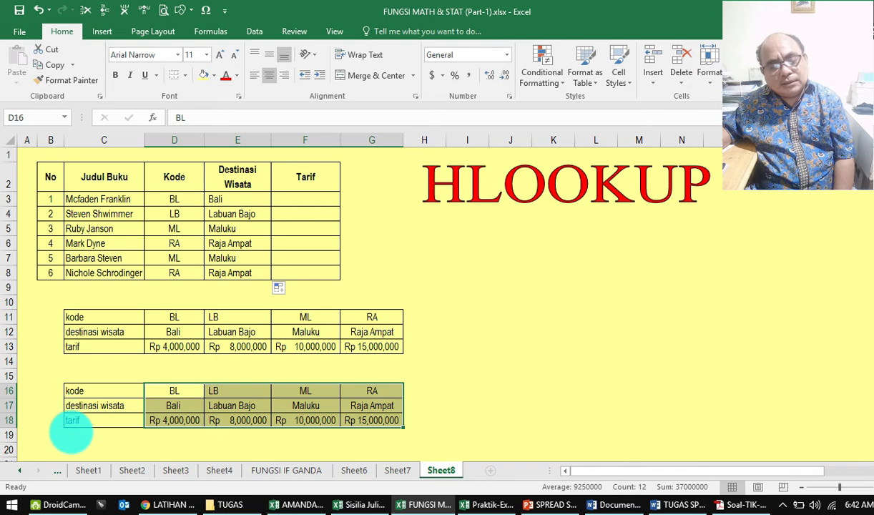
pyautogui.click(166, 391)
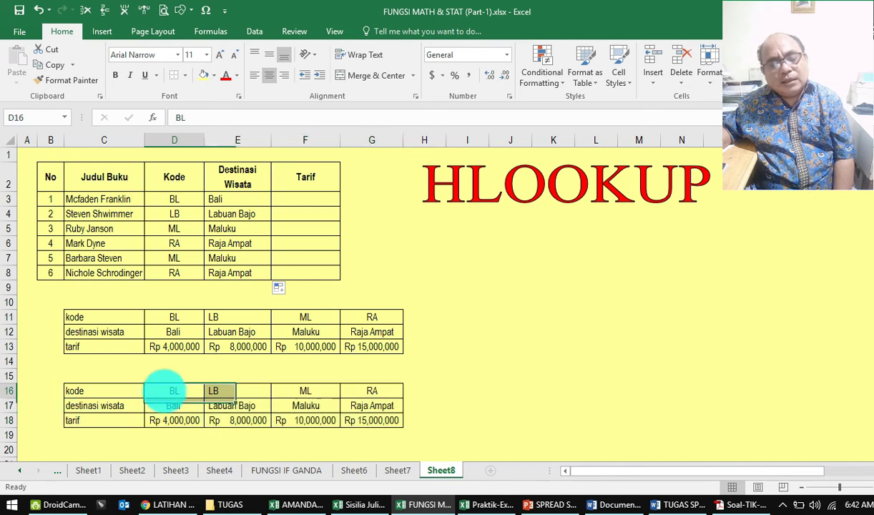
pyautogui.moveTo(254, 405); pyautogui.dragTo(361, 426)
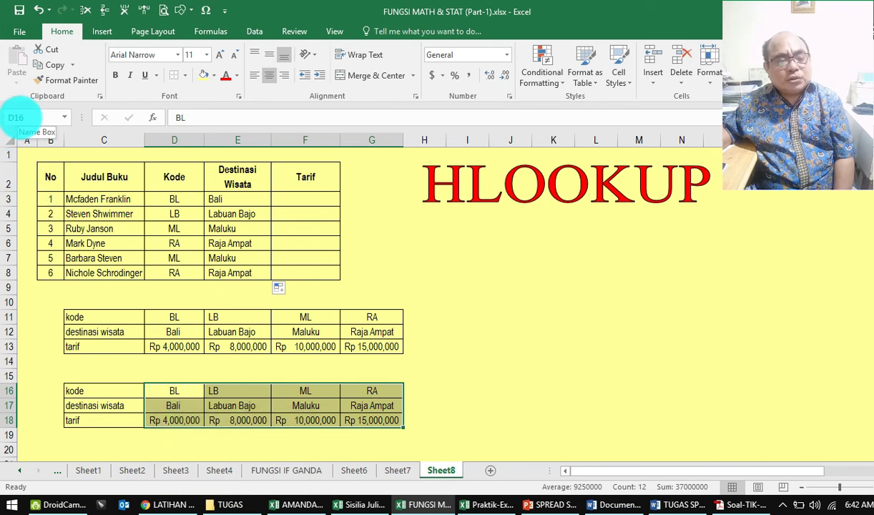
pyautogui.click(16, 117)
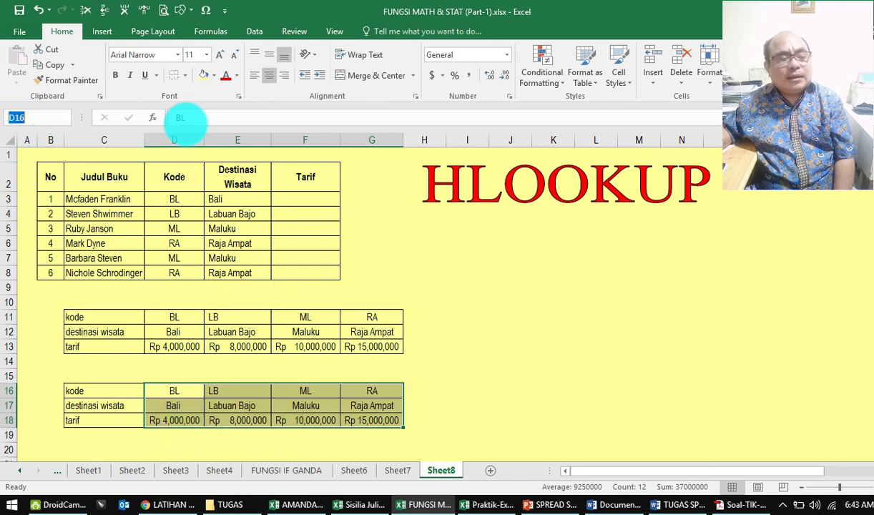
pyautogui.write('T')
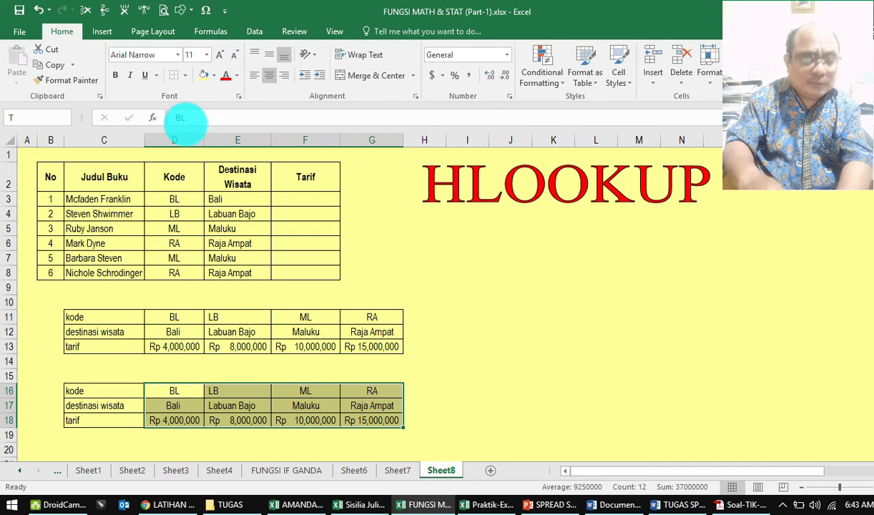
pyautogui.write('abel')
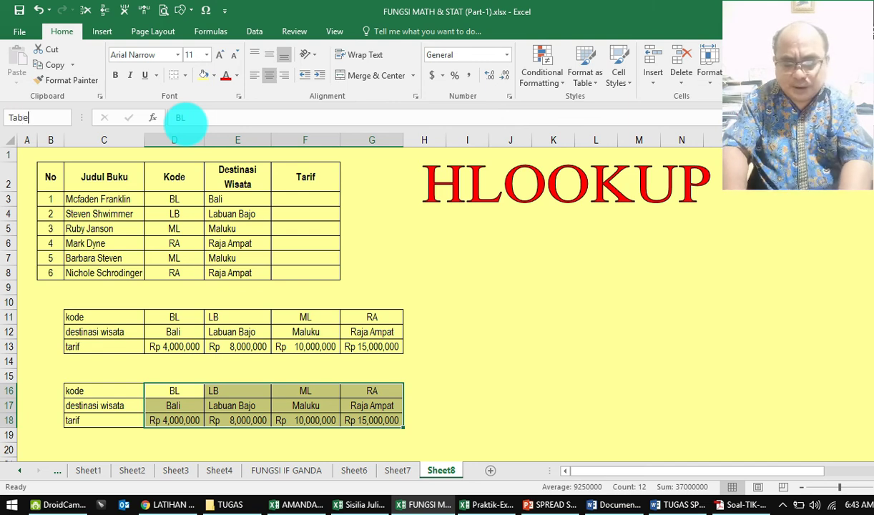
pyautogui.write('_2')
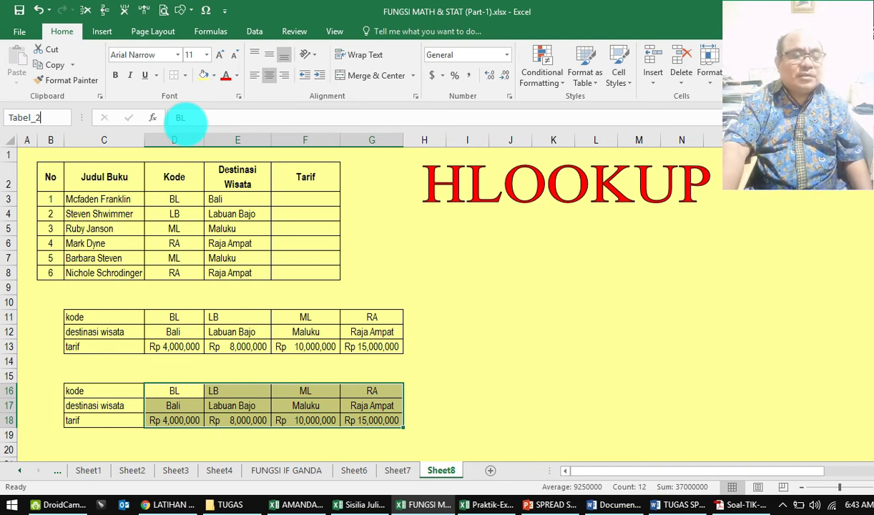
pyautogui.press('Return')
pyautogui.click(175, 393)
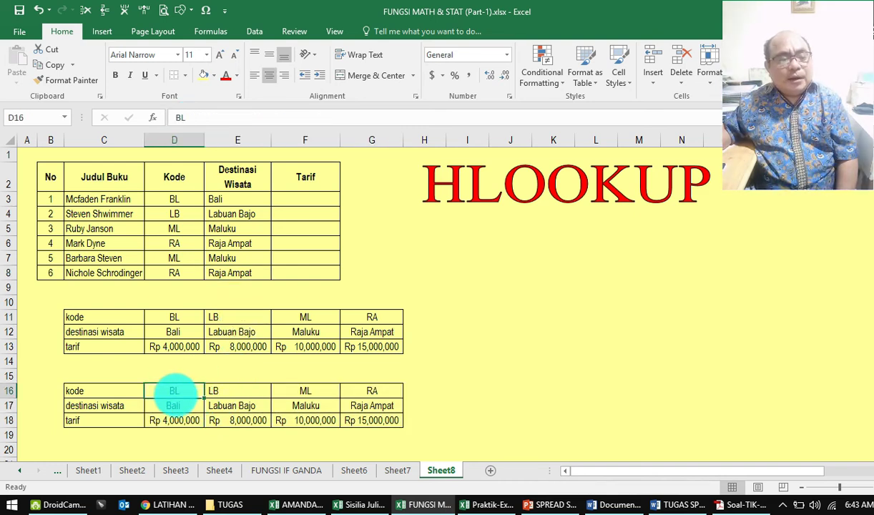
pyautogui.moveTo(172, 394); pyautogui.dragTo(351, 423)
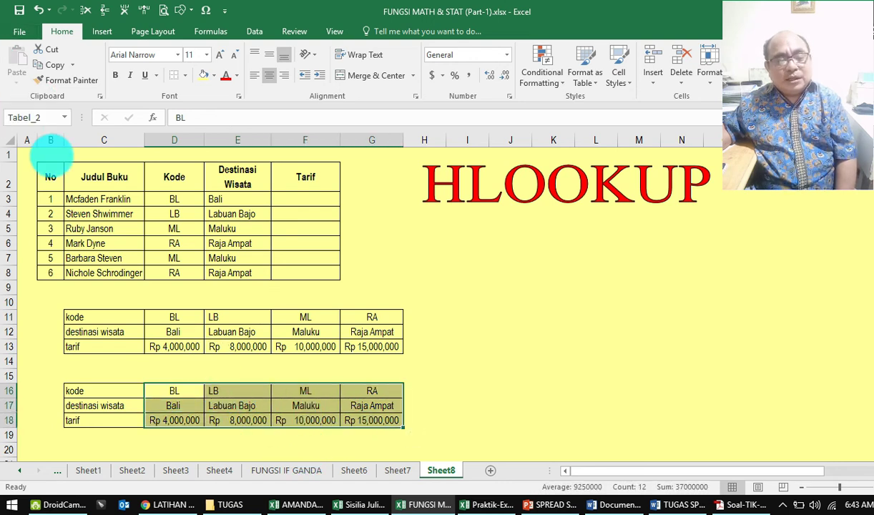
# - Begin an HLOOKUP formula in F3, the first Tarif cell, with the Kode cell D3 as the lookup value
pyautogui.click(184, 363)
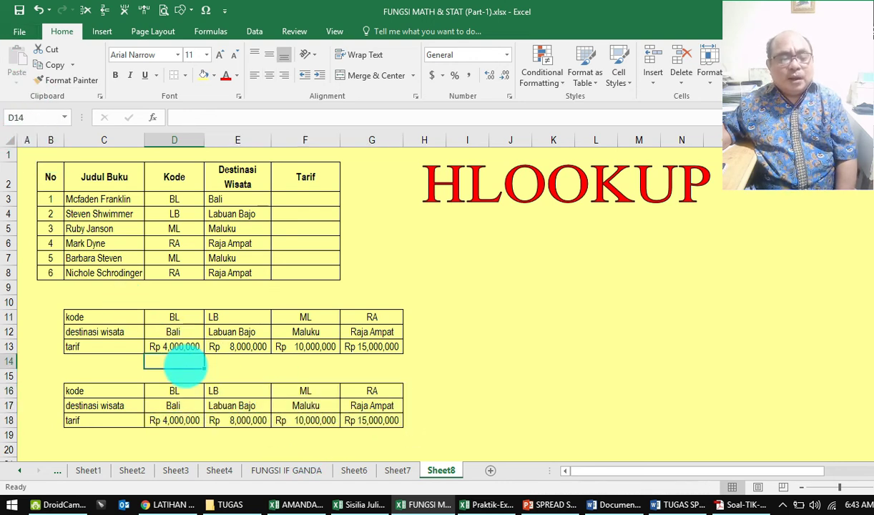
pyautogui.click(292, 200)
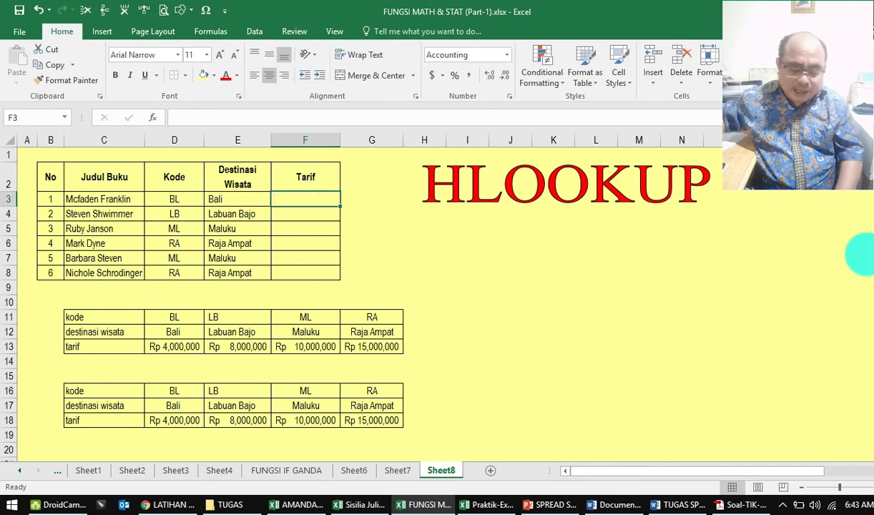
pyautogui.write('=h')
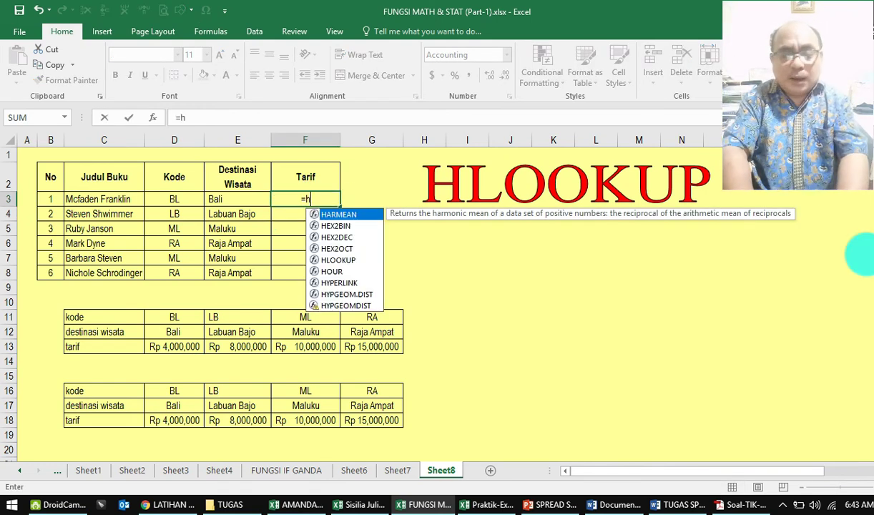
pyautogui.write('lo')
pyautogui.press('BackSpace')
pyautogui.press('BackSpace')
pyautogui.press('BackSpace')
pyautogui.write('HLOOKUP(')
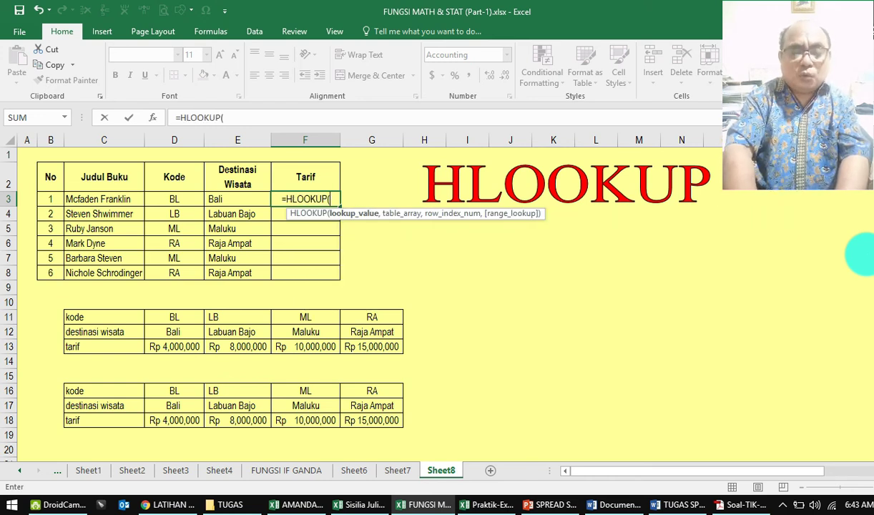
pyautogui.write('D3')
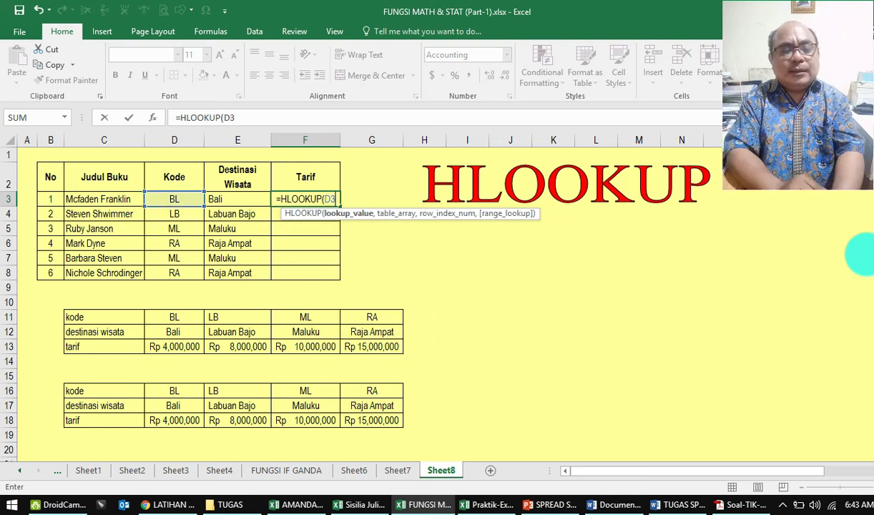
pyautogui.write(',')
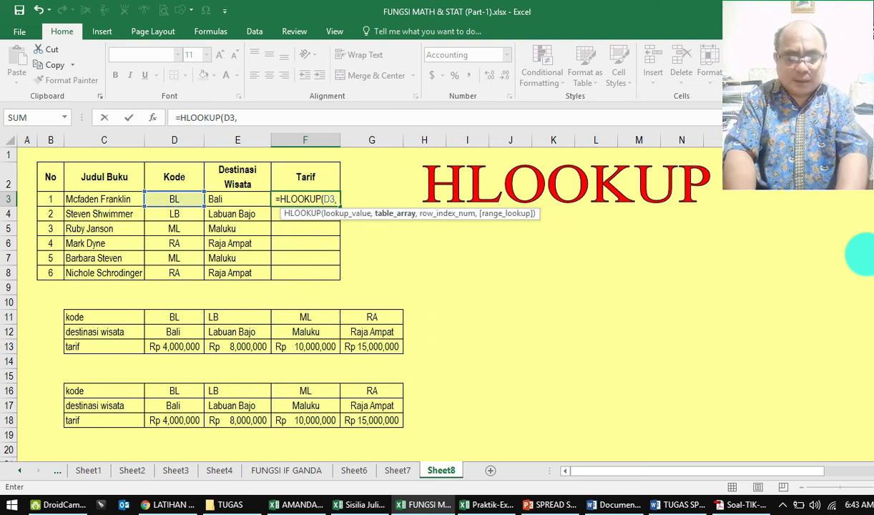
# - Enter the named range Tabel_2 as the table array of the F3 formula
pyautogui.write('TA')
pyautogui.press('Escape')
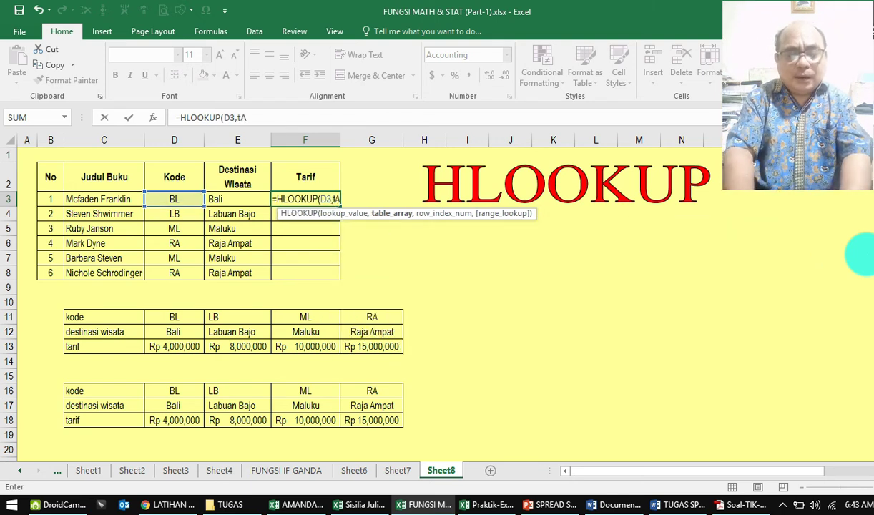
pyautogui.press('BackSpace')
pyautogui.press('BackSpace')
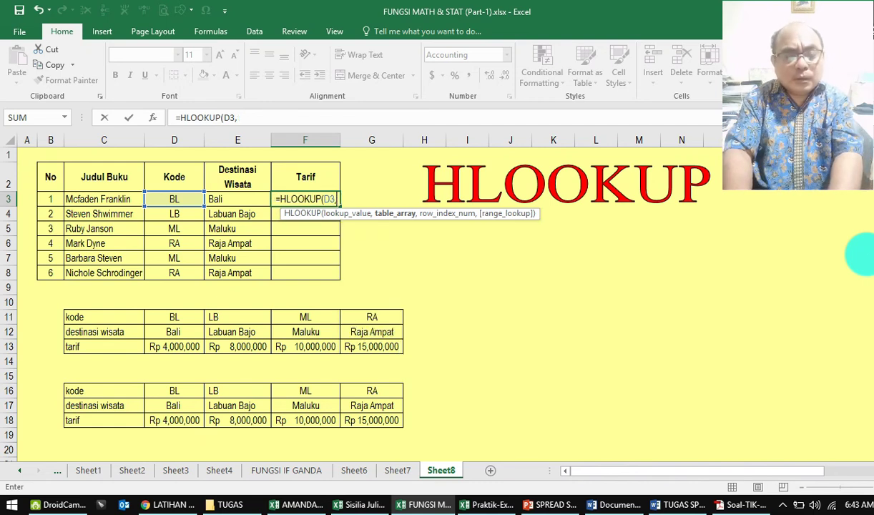
pyautogui.write('Tabel')
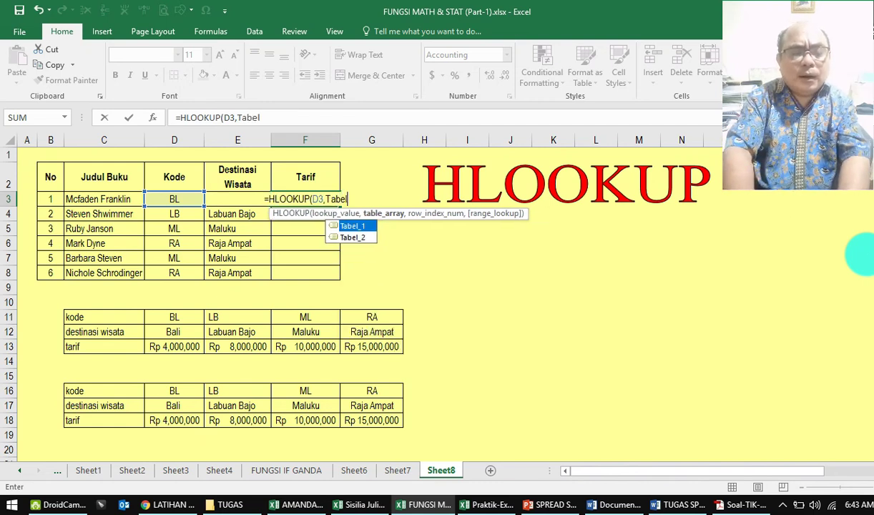
pyautogui.write('_2')
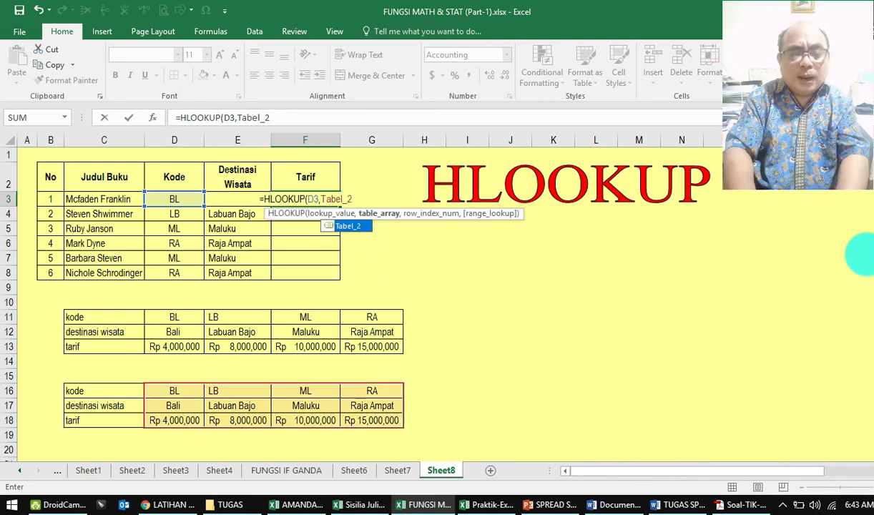
pyautogui.write(',')
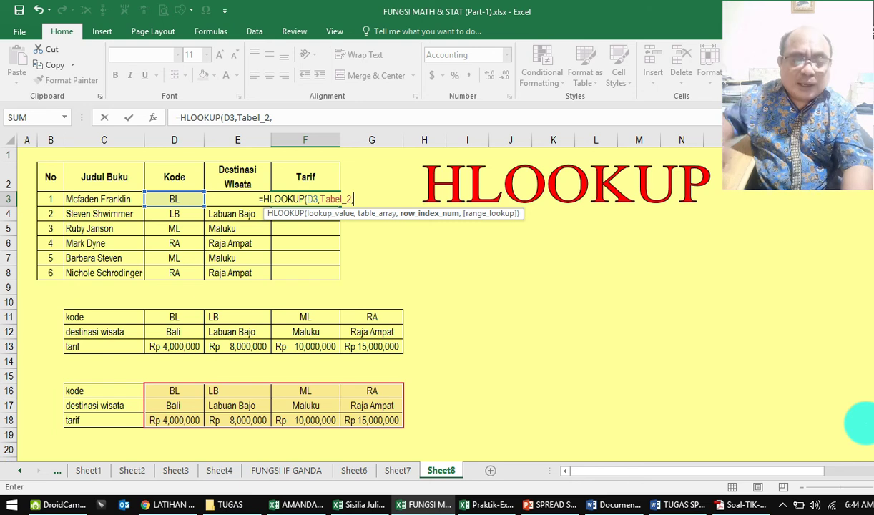
# - Complete the F3 formula with row index 3 and TRUE for the range lookup
pyautogui.write('3')
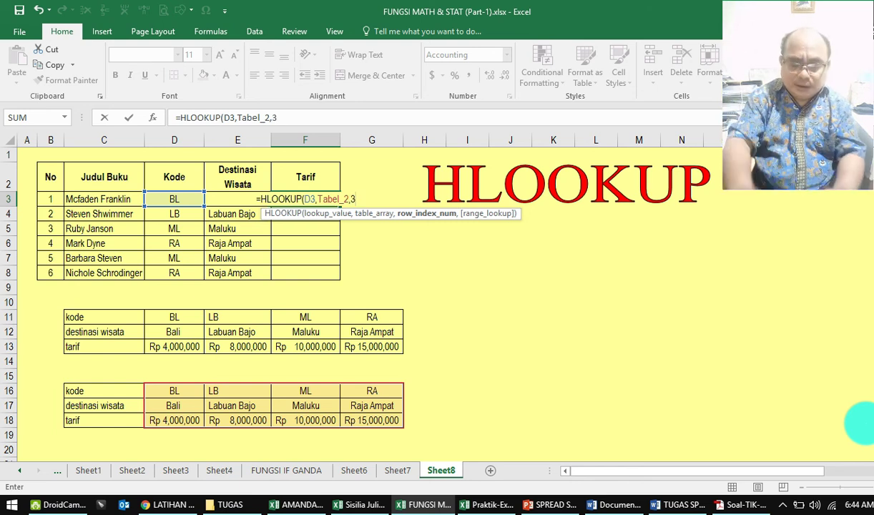
pyautogui.write(',')
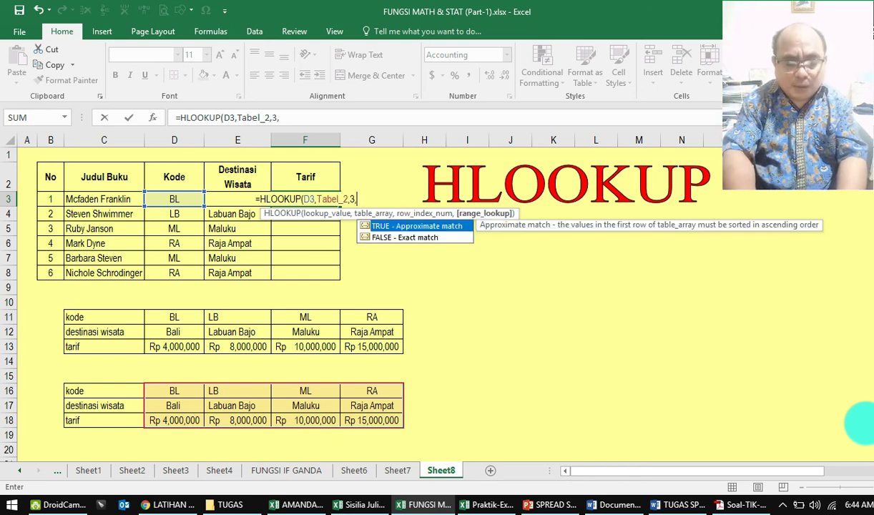
pyautogui.write('tr')
pyautogui.press('BackSpace')
pyautogui.press('BackSpace')
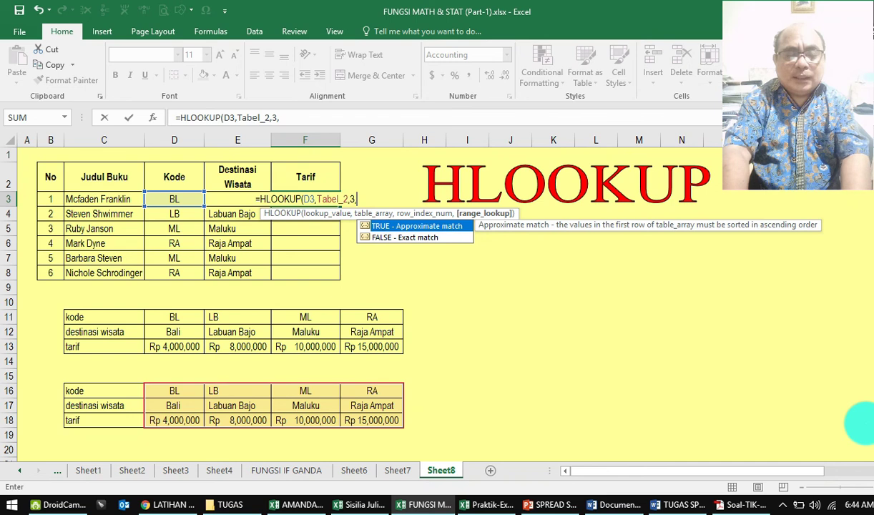
pyautogui.write('TRUE')
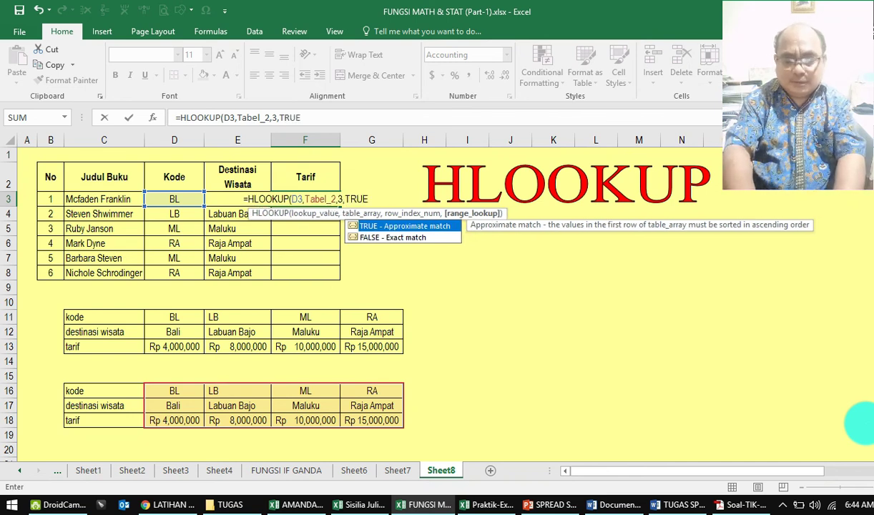
pyautogui.write(')')
pyautogui.press('Return')
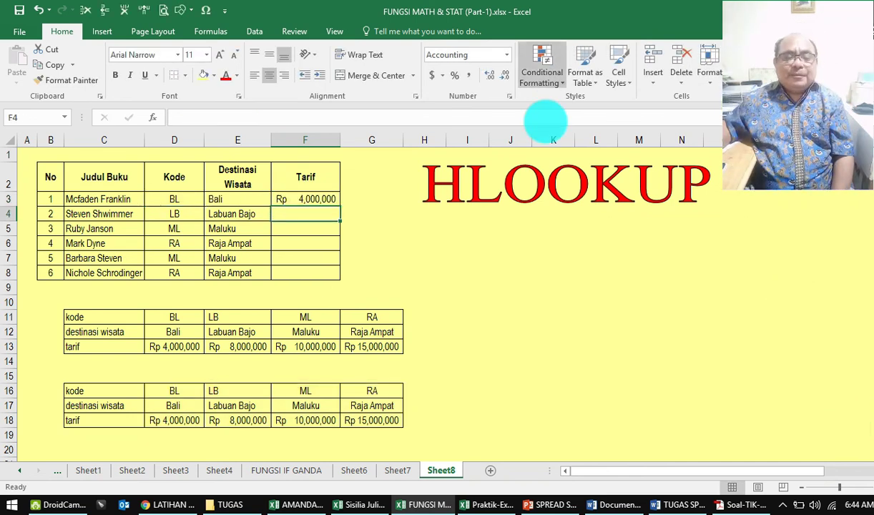
# - Copy the Tarif formula from F3 down through F8 and deselect the filled range
pyautogui.click(335, 204)
pyautogui.moveTo(341, 207); pyautogui.dragTo(339, 287)
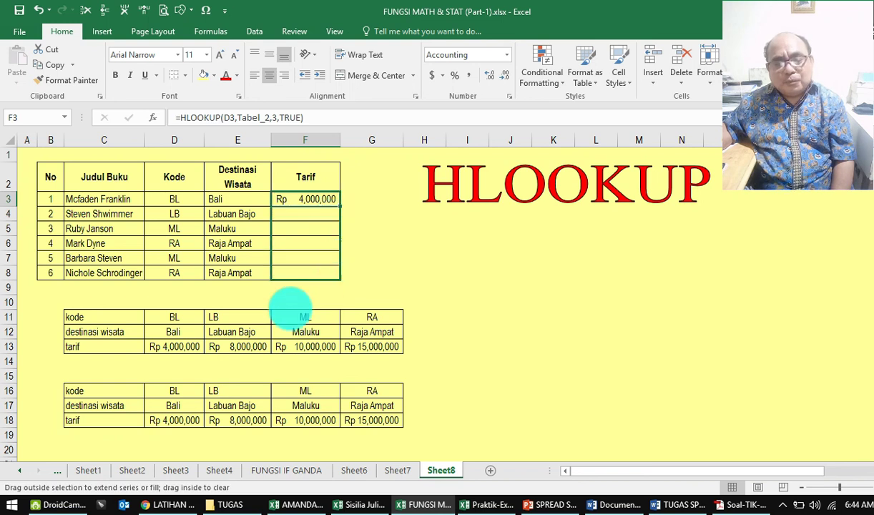
pyautogui.click(352, 256)
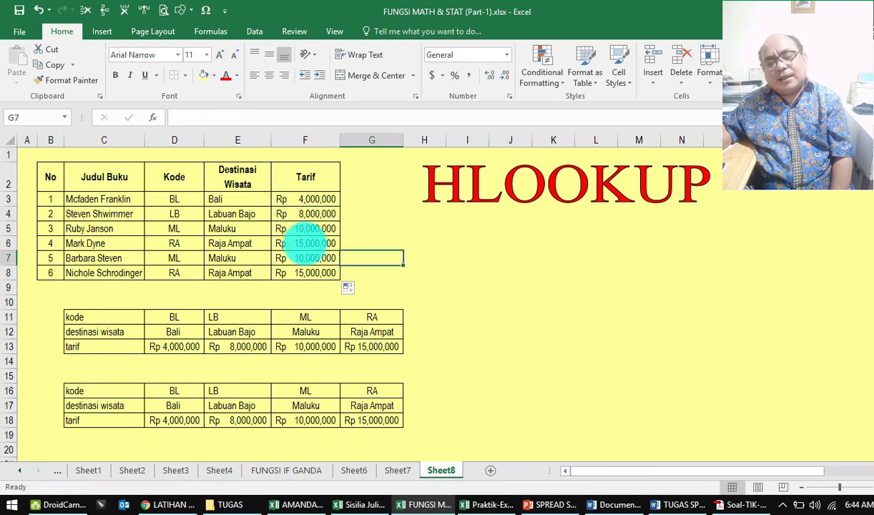